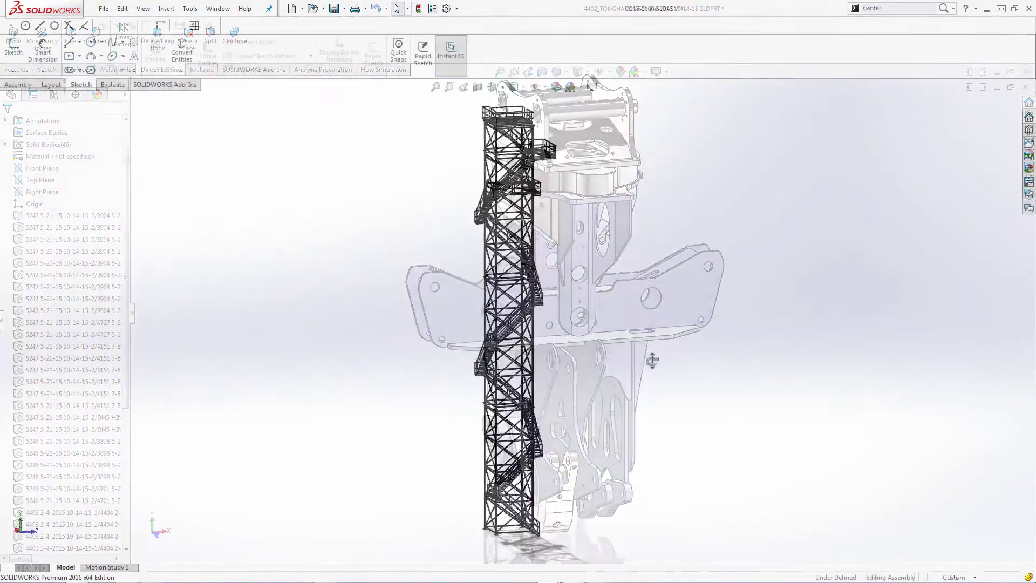
middle_drag(649, 359, 561, 368)
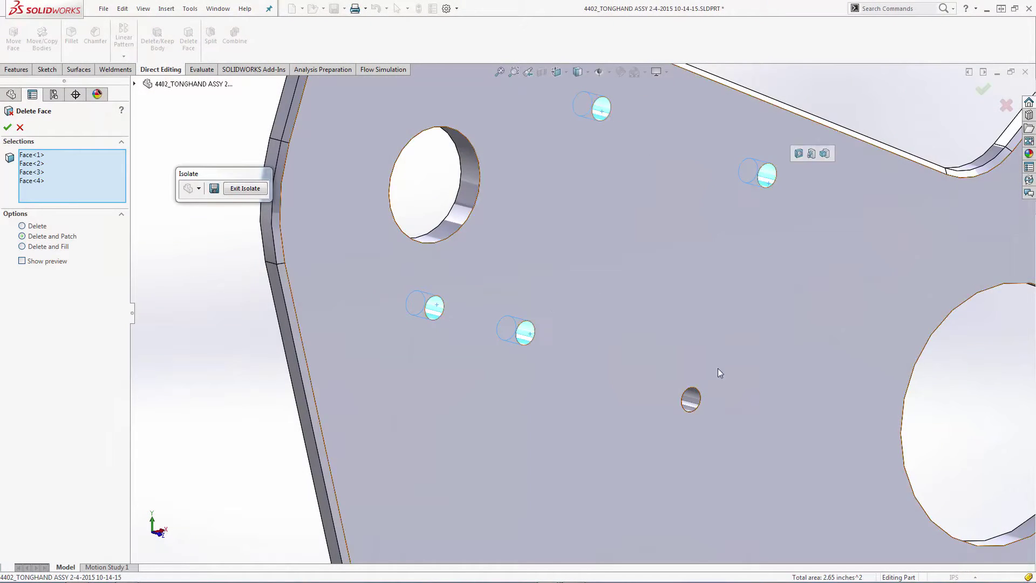
click(701, 398)
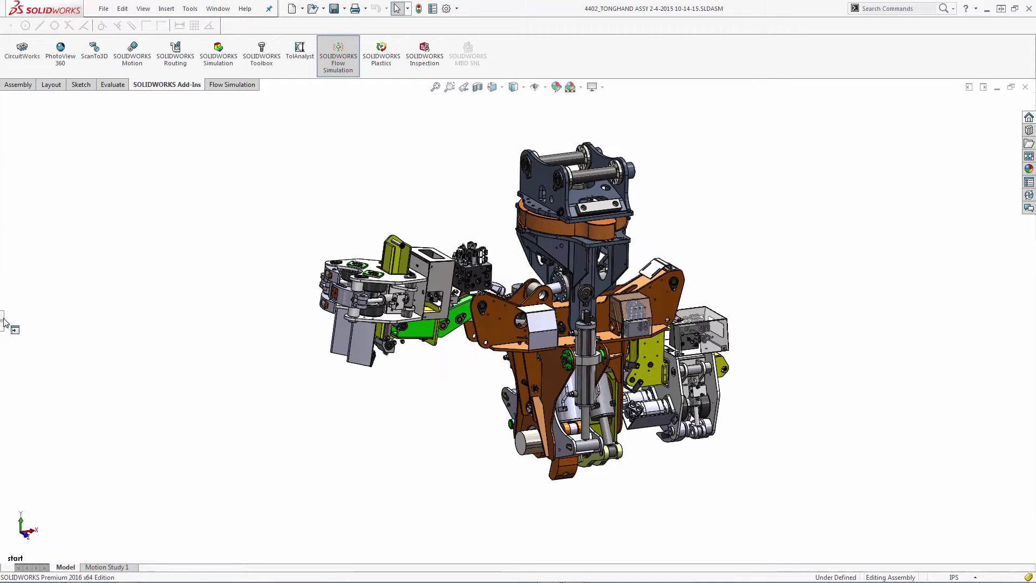
Examine the assembly's Pack and Go list with the _FEA suffix on the save names, and close it without saving
click(3, 322)
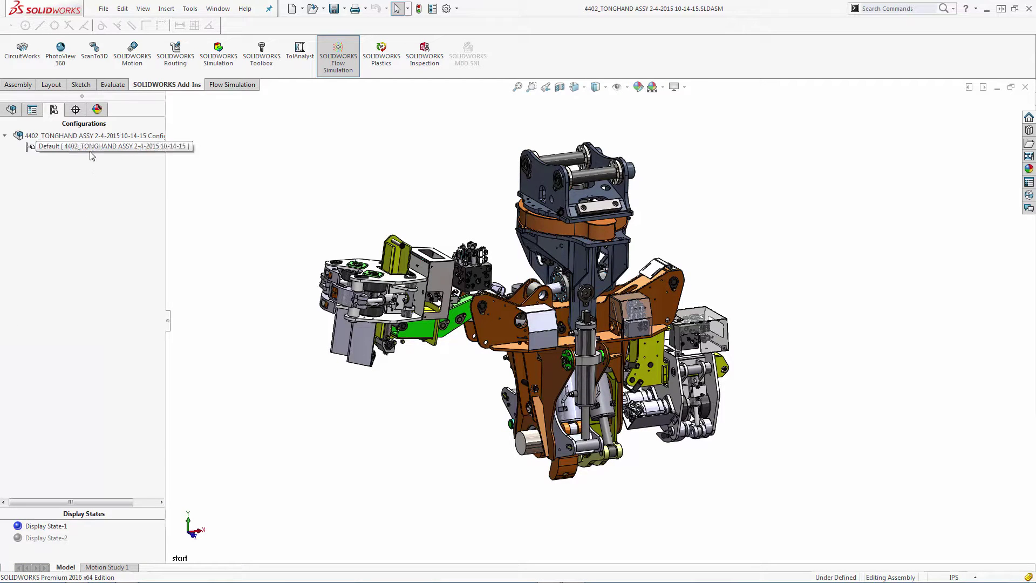
click(102, 10)
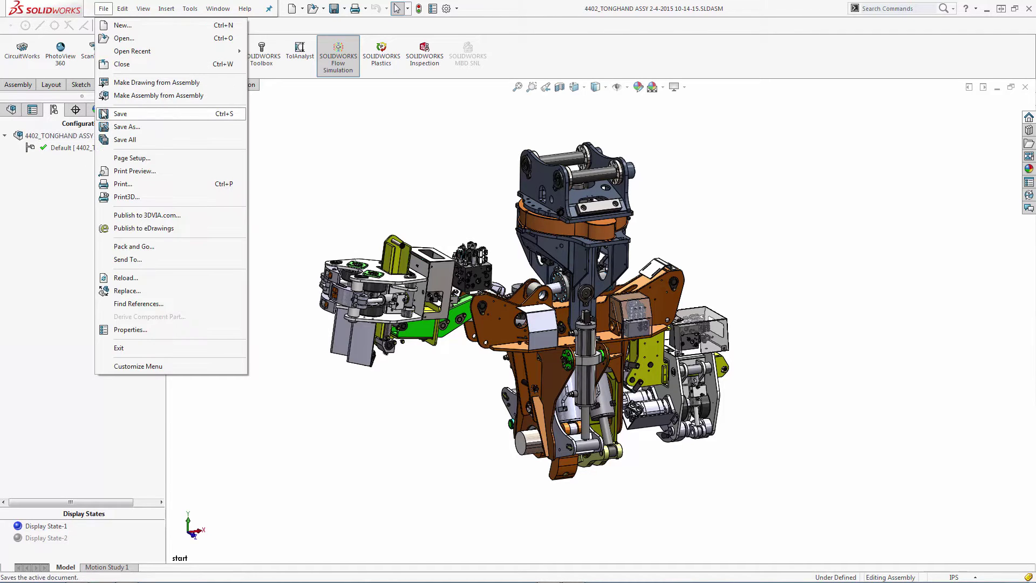
click(154, 247)
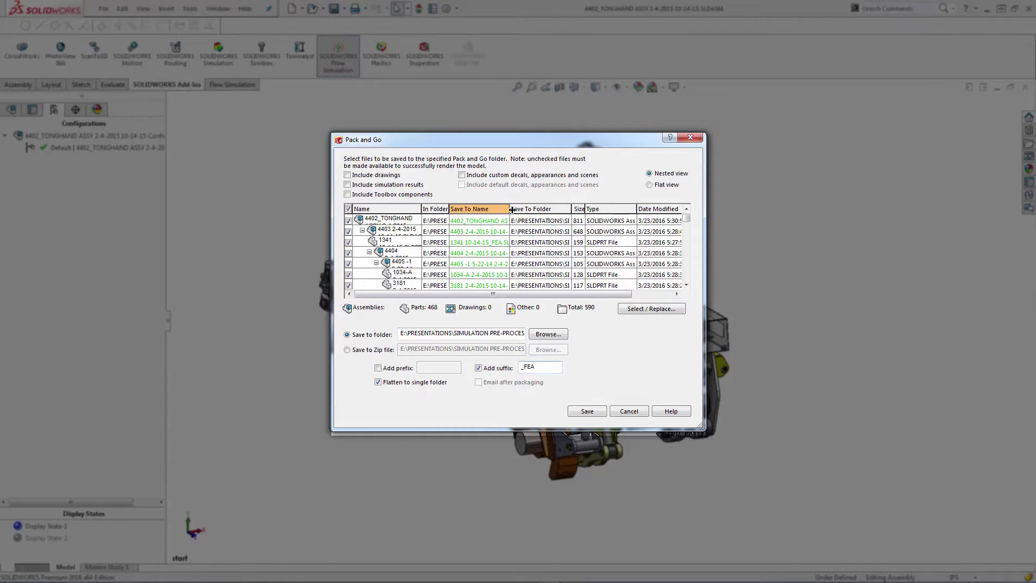
drag(511, 209, 601, 210)
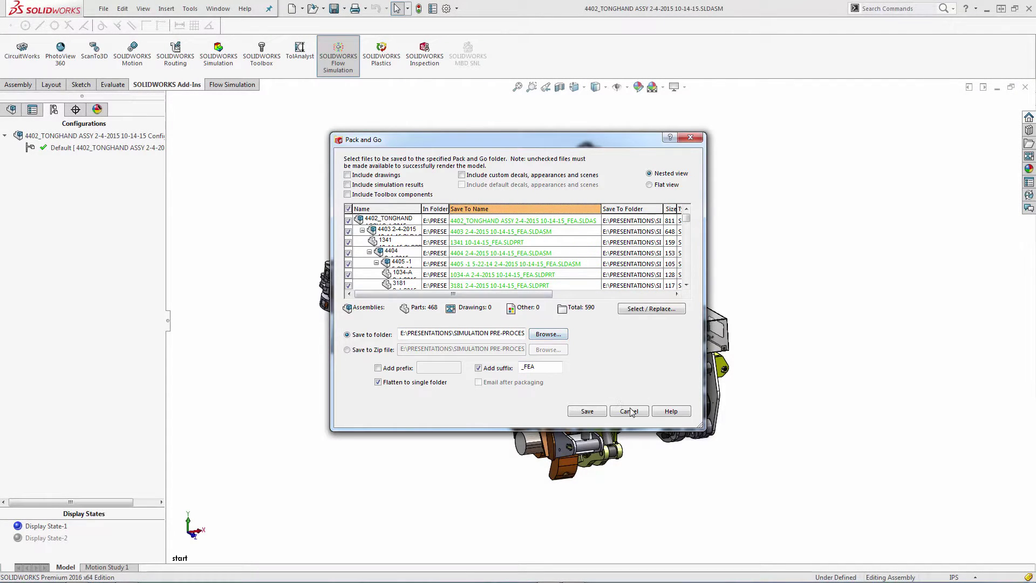
click(630, 411)
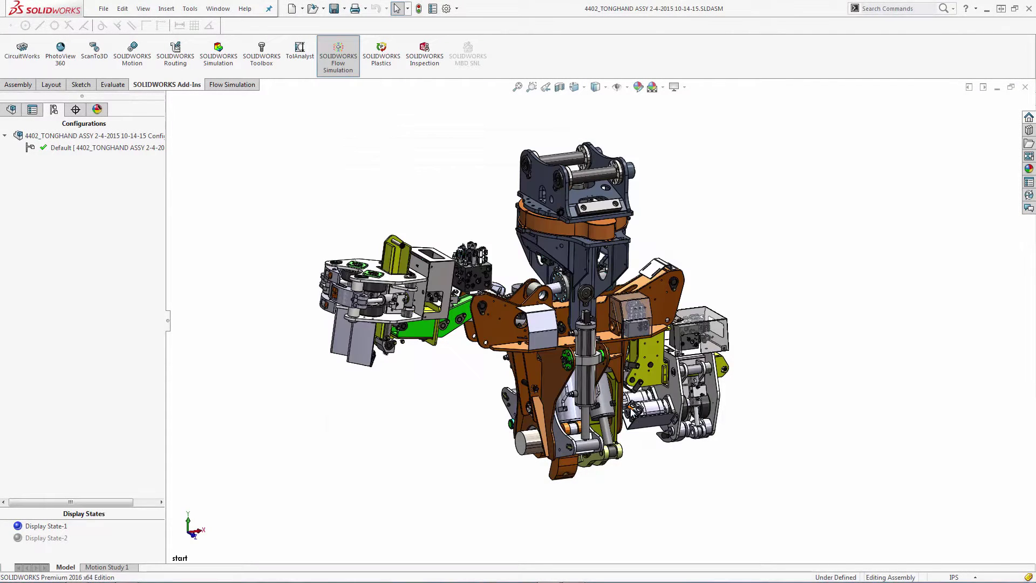
Add a new configuration named FEA to the top-level assembly
right_click(69, 136)
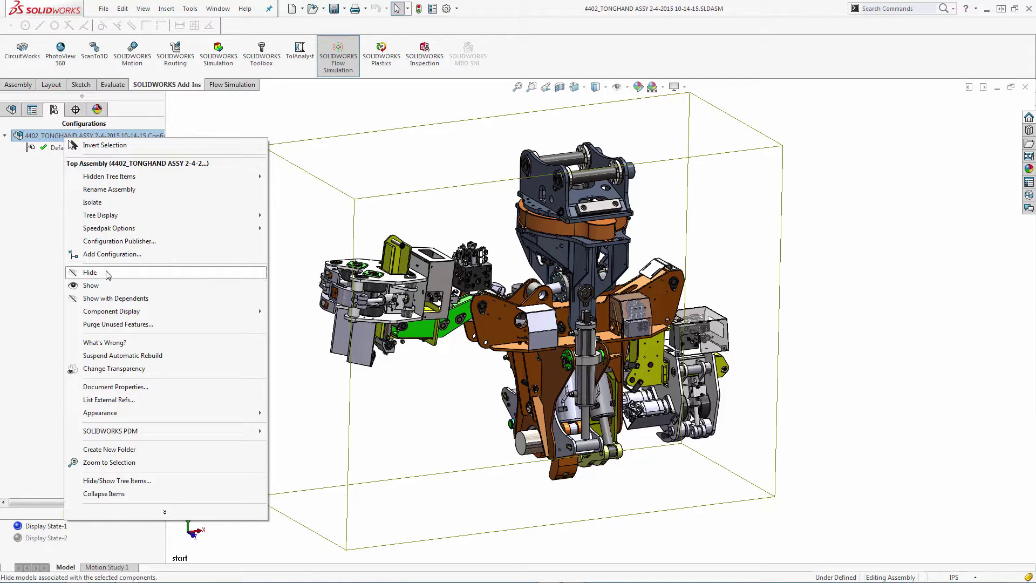
click(111, 254)
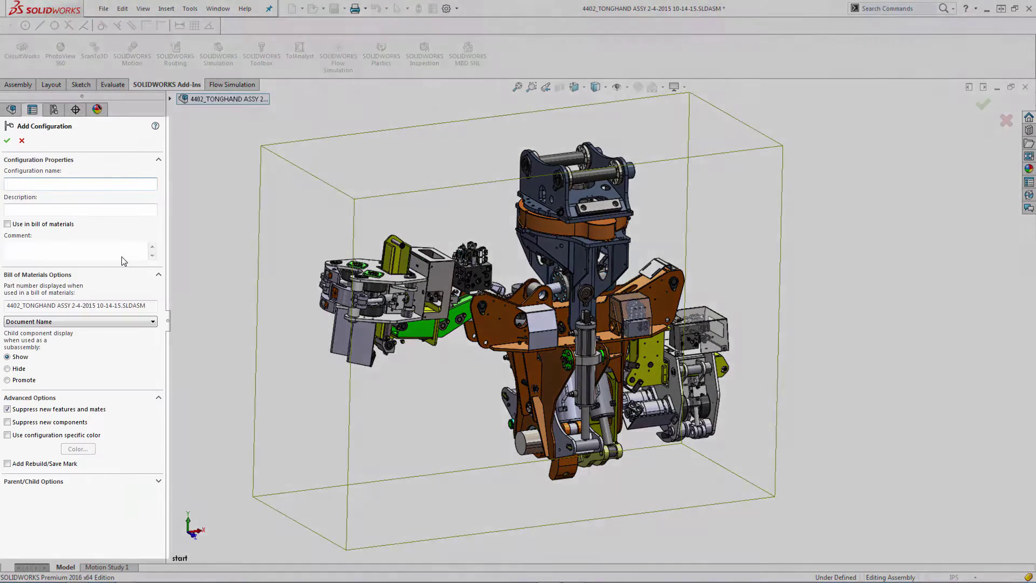
text(FEA)
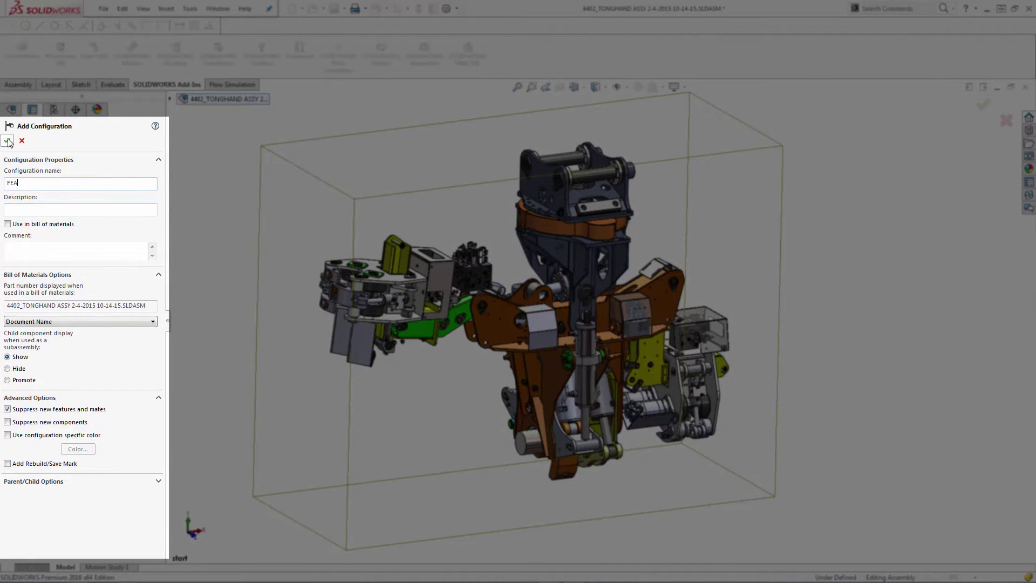
click(8, 142)
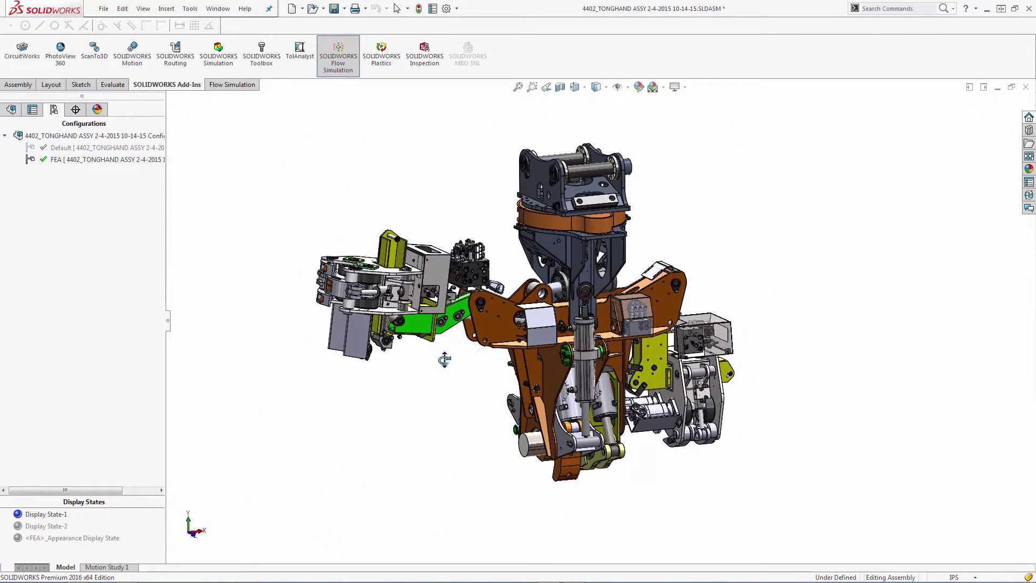
Suppress the small block on the gripper head's cylinder and the curved clamp part beside the rollers
drag(265, 204, 521, 418)
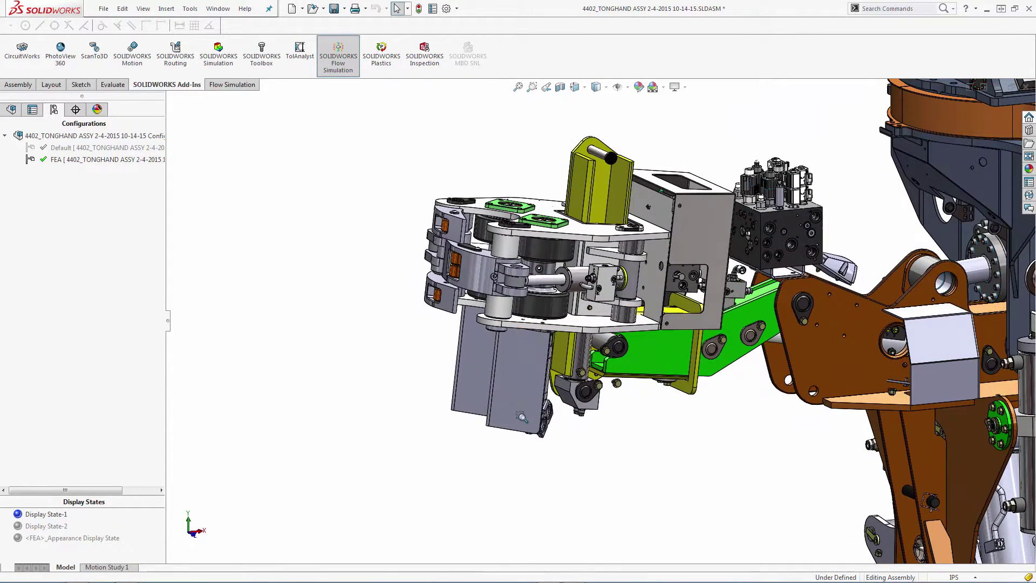
click(603, 280)
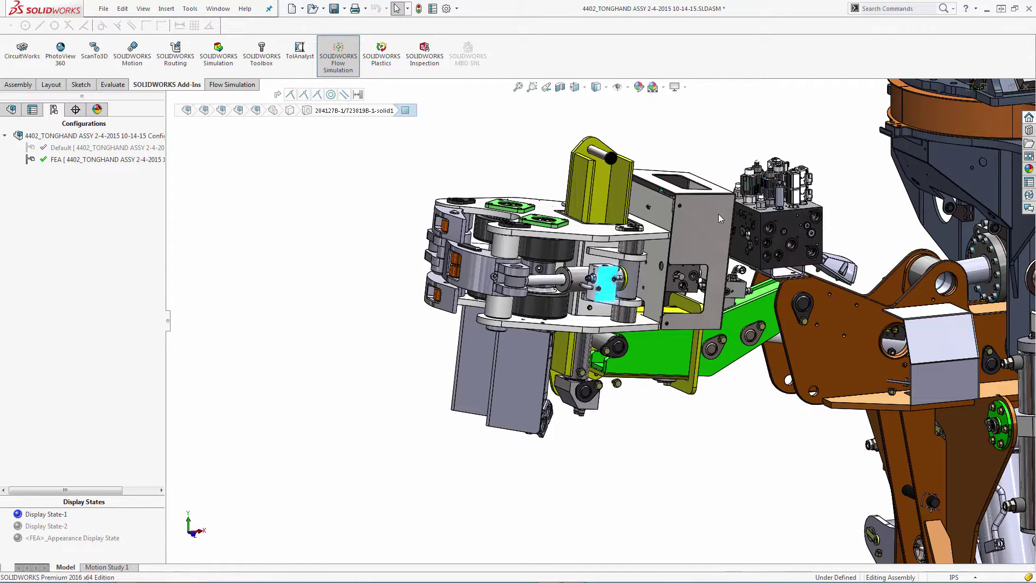
click(475, 267)
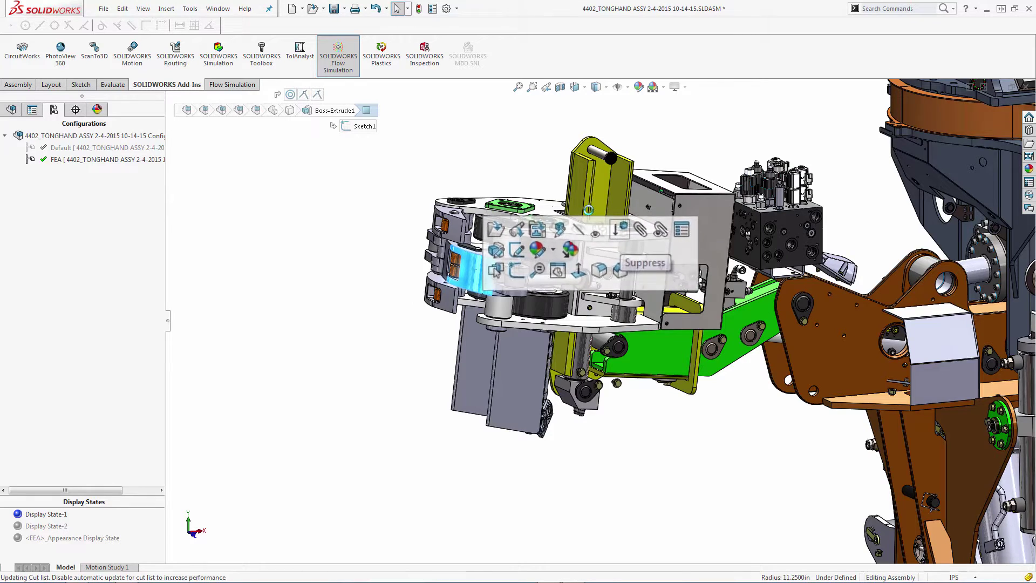
key(Escape)
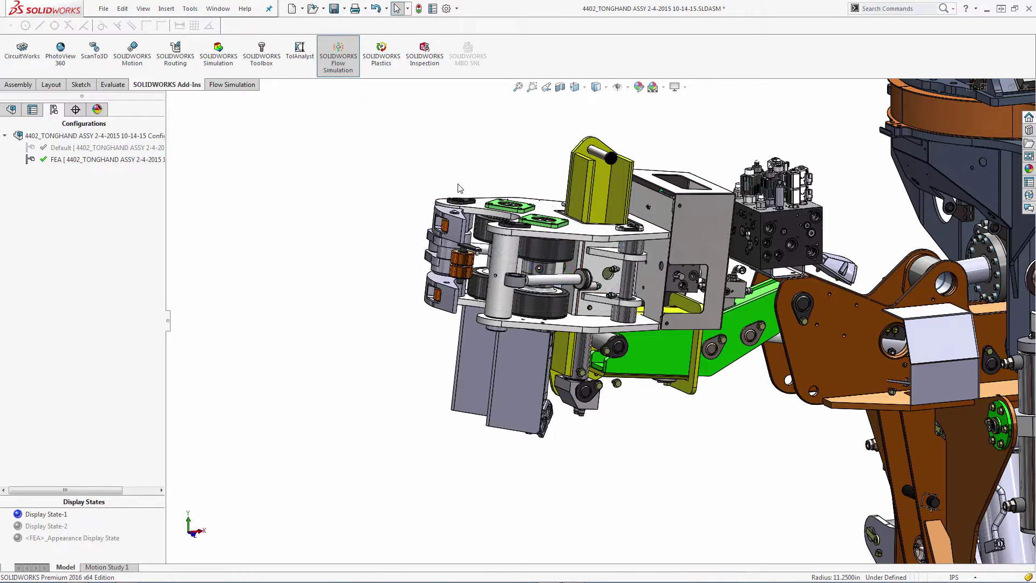
Box-select the jaw components at the outer end of the gripper head and hide them
drag(374, 160, 509, 350)
click(425, 325)
drag(567, 421, 601, 379)
click(336, 135)
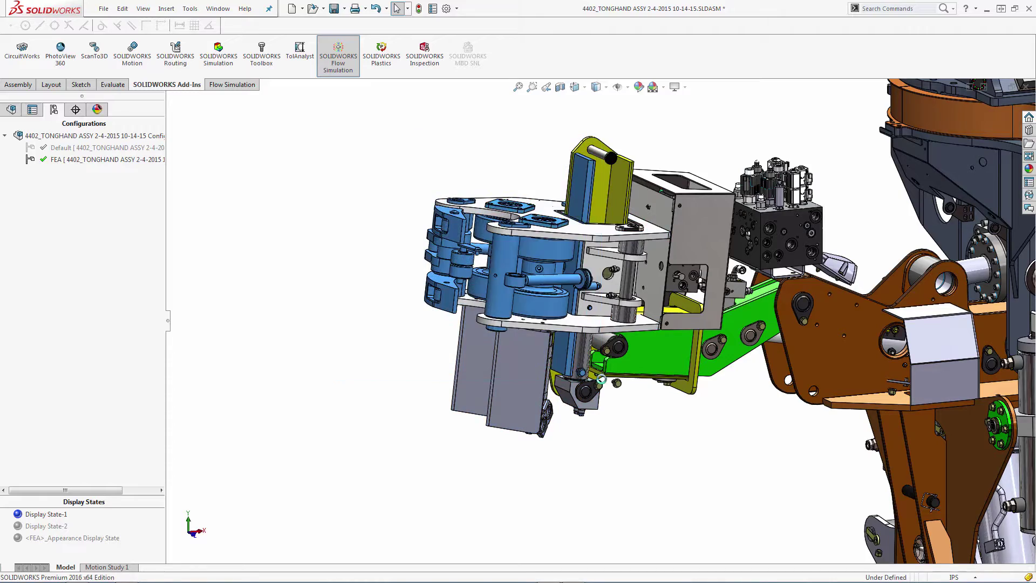
right_click(548, 322)
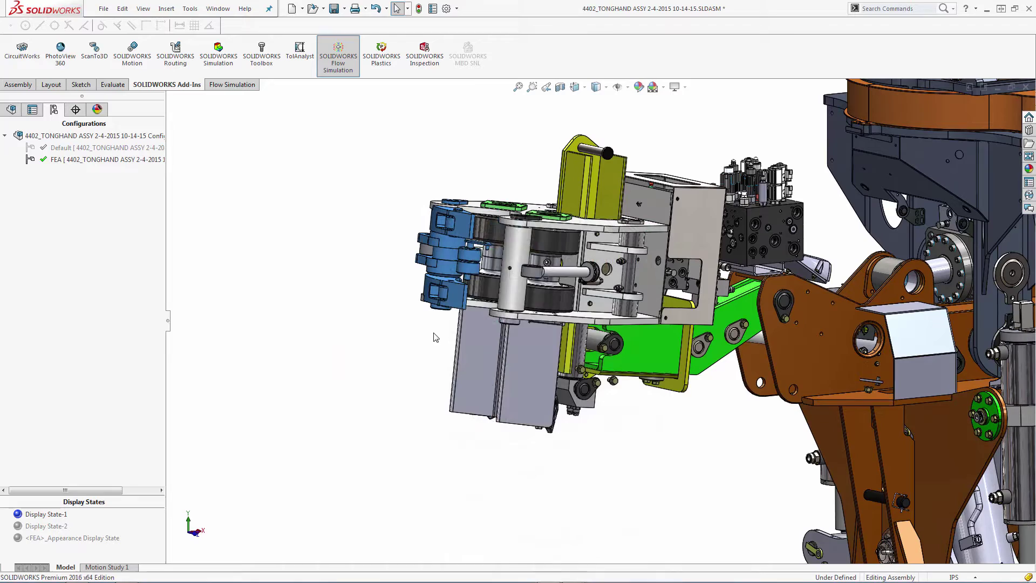
right_click(433, 333)
click(481, 365)
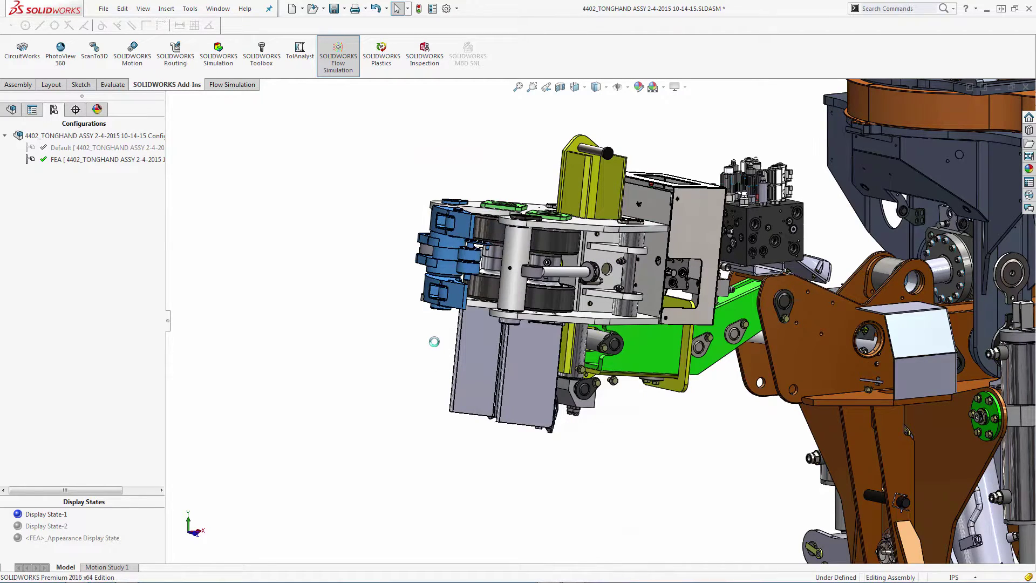
Hide the side gripper arm with its head and valve block, including its leftover yellow bars and pin
drag(382, 135, 964, 530)
right_click(699, 467)
click(729, 250)
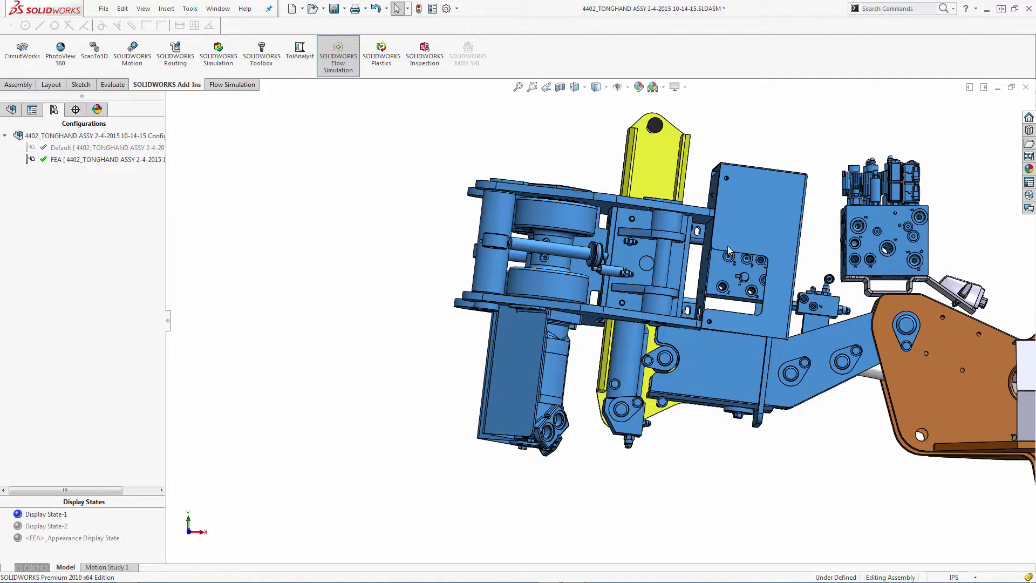
key(Tab)
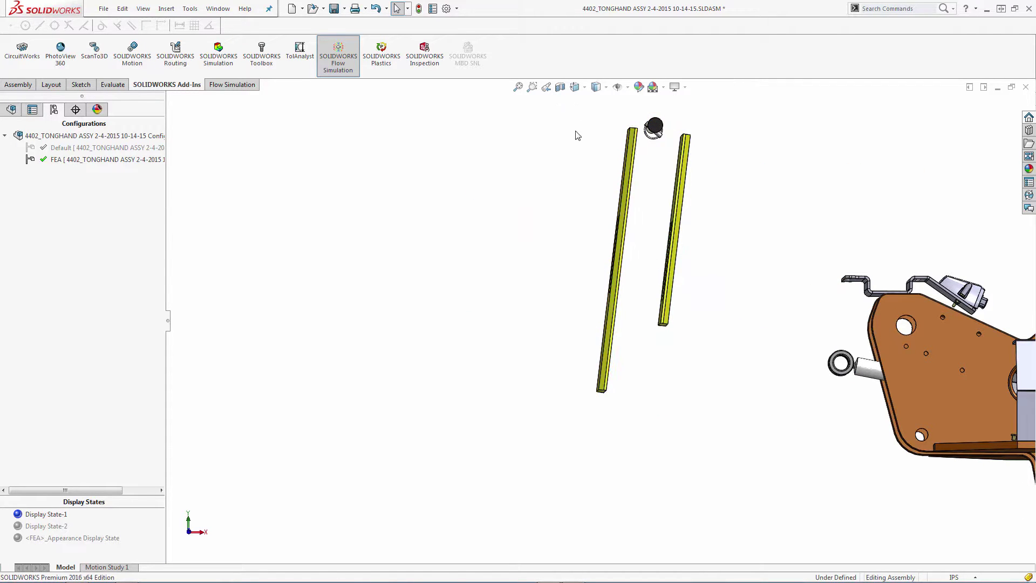
drag(577, 123, 738, 363)
right_click(725, 361)
click(763, 391)
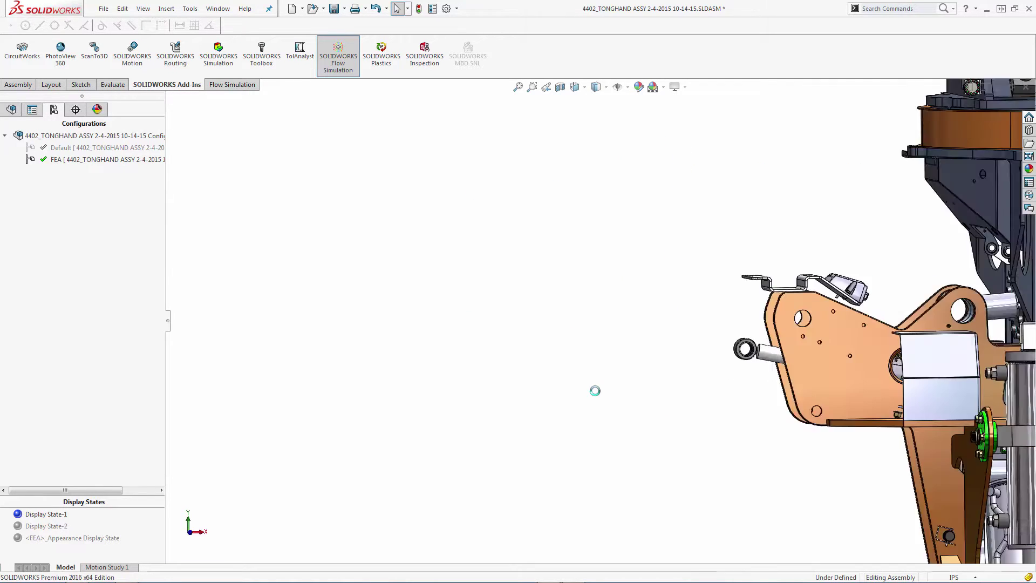
Hide the leftover lamp bracket on the frame and the gripper arm components on the opposite side
drag(758, 510, 643, 347)
right_click(750, 354)
click(777, 365)
drag(405, 252, 510, 304)
right_click(459, 232)
click(513, 347)
middle_drag(513, 347, 572, 378)
key(Tab)
key(Tab)
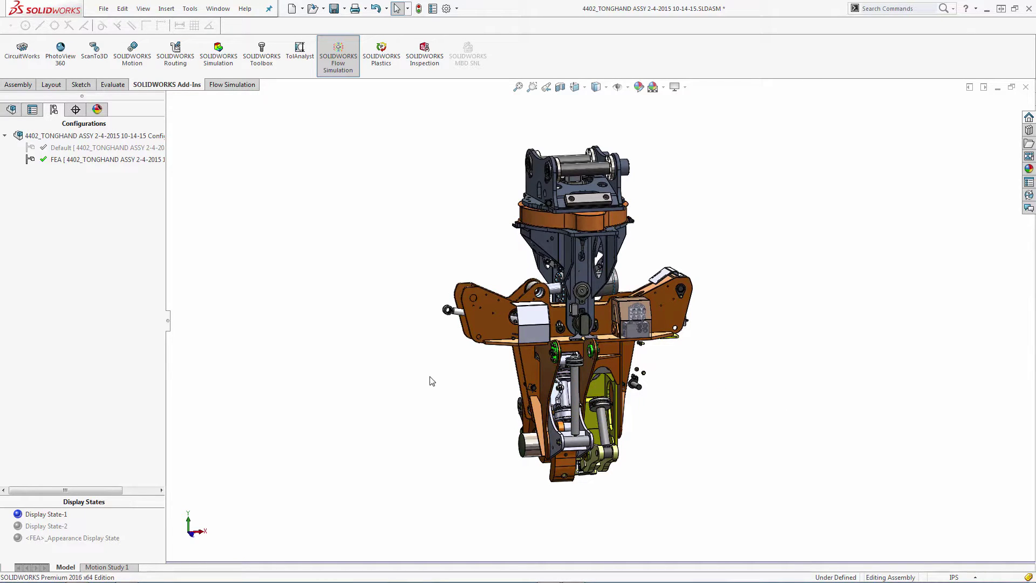
Select the small components by size at 8% of the assembly size and hide them
click(408, 9)
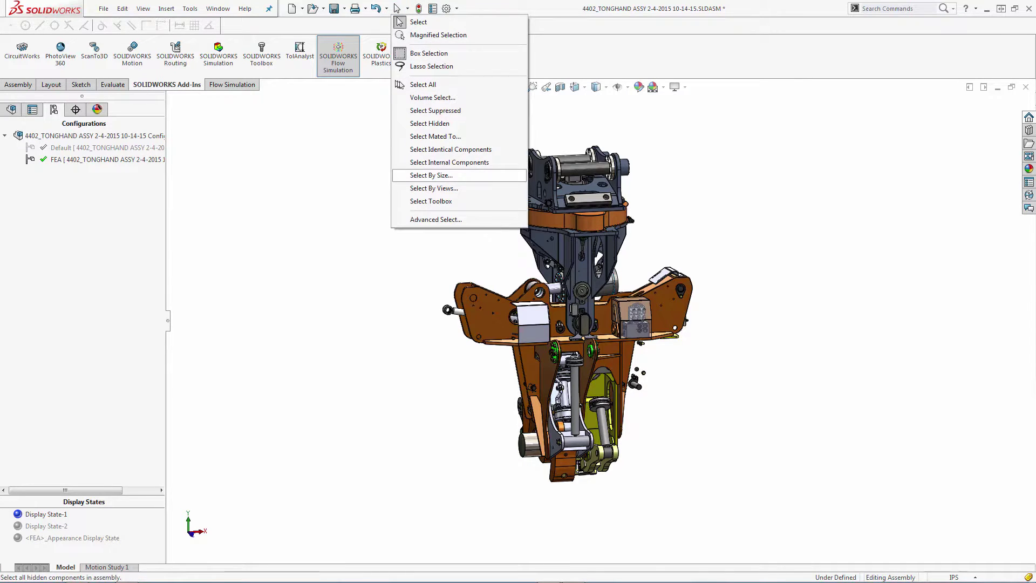
click(448, 178)
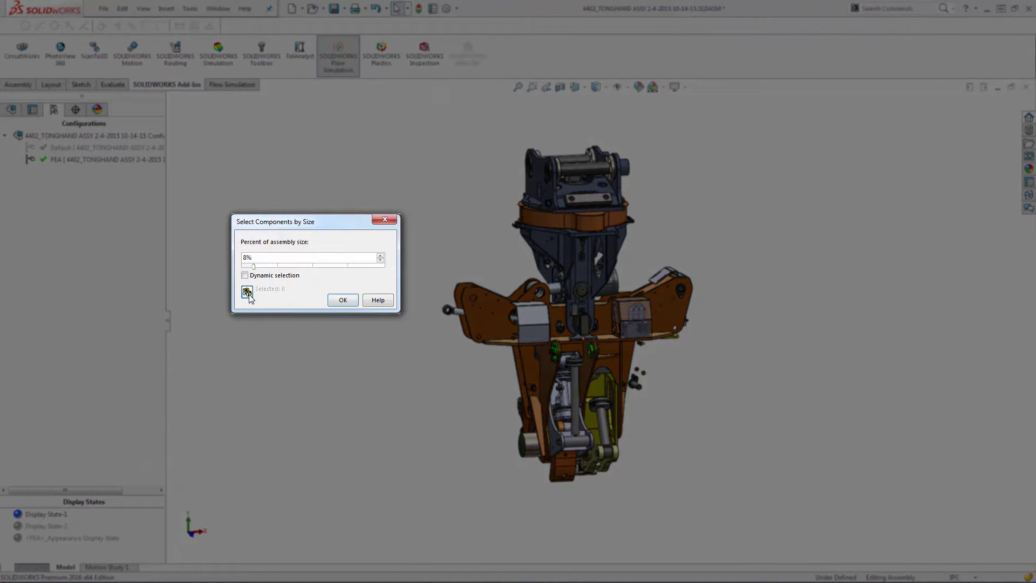
click(247, 292)
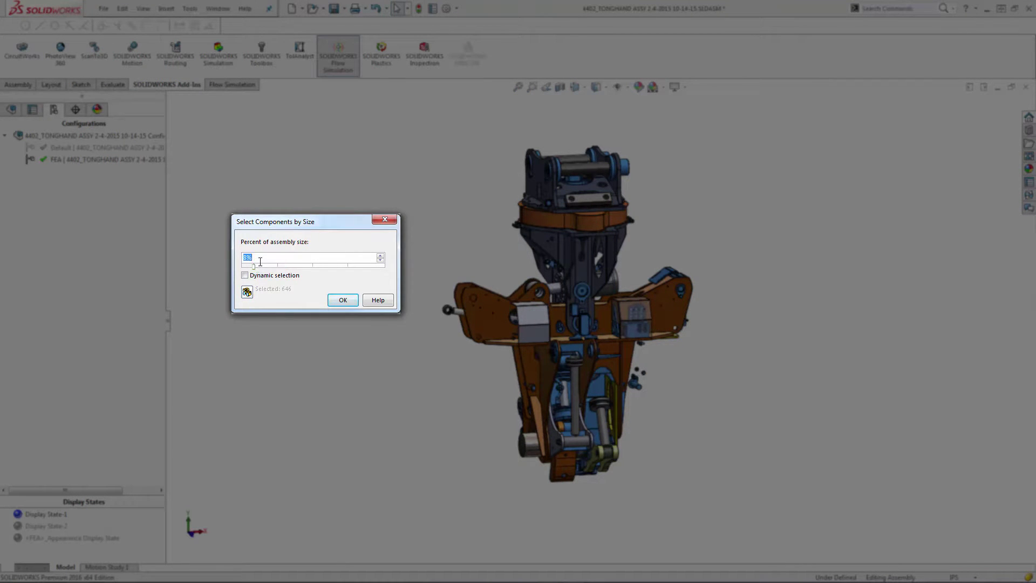
key(Return)
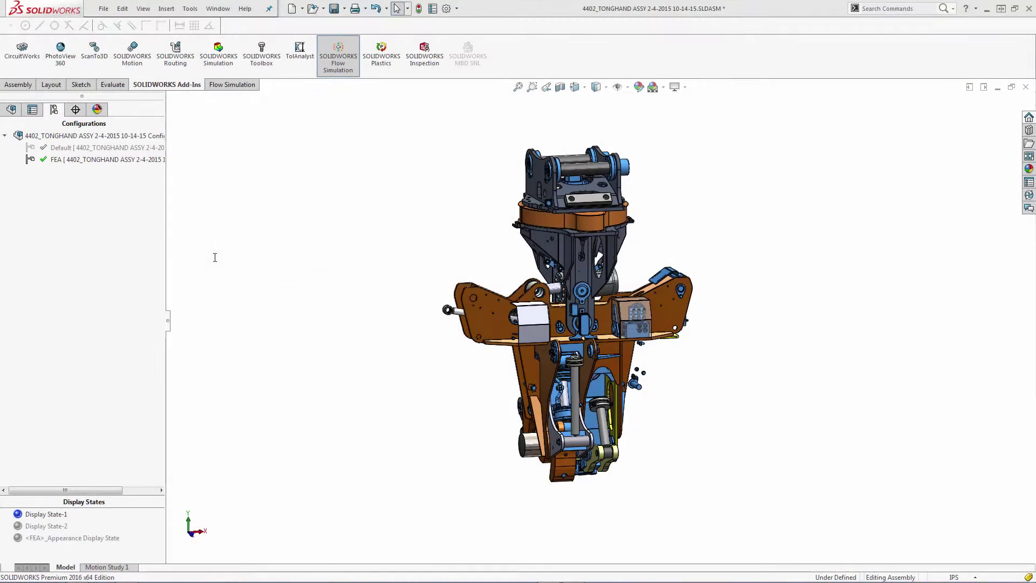
right_click(381, 252)
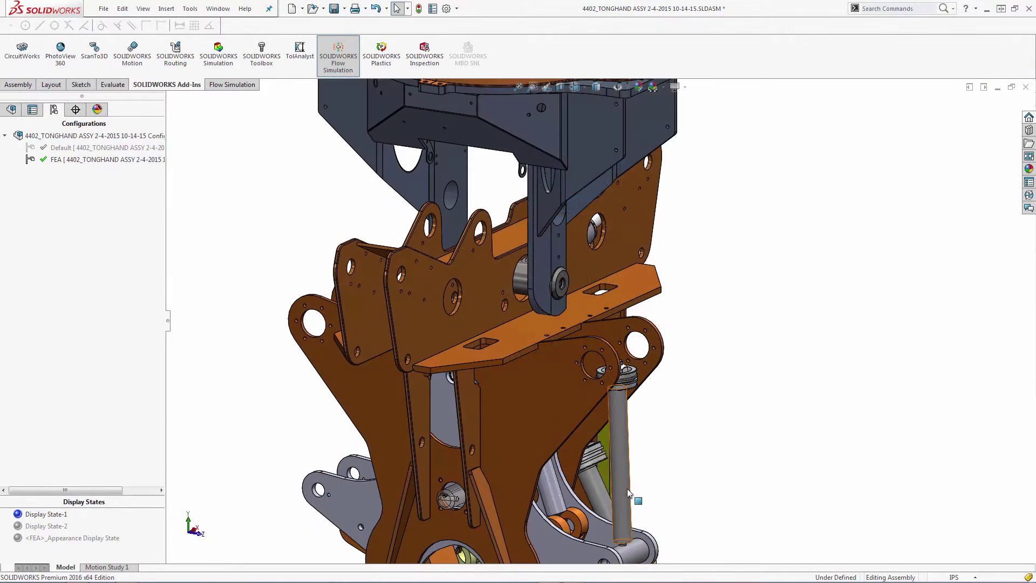
Hide the remaining hydraulic cylinders and pivot pins on the main frame, leaving the structural plates
key(Tab)
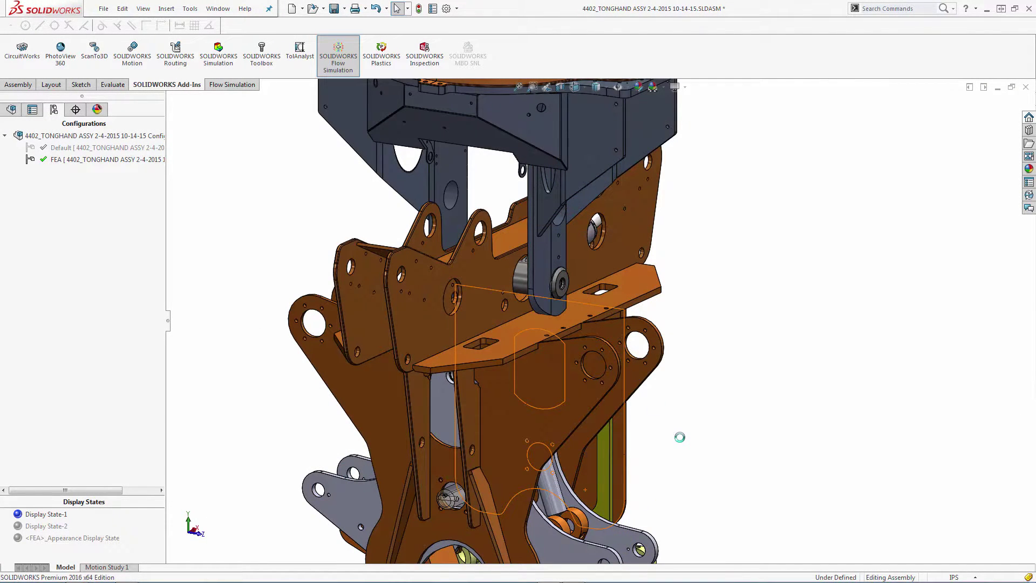
middle_drag(680, 437, 705, 455)
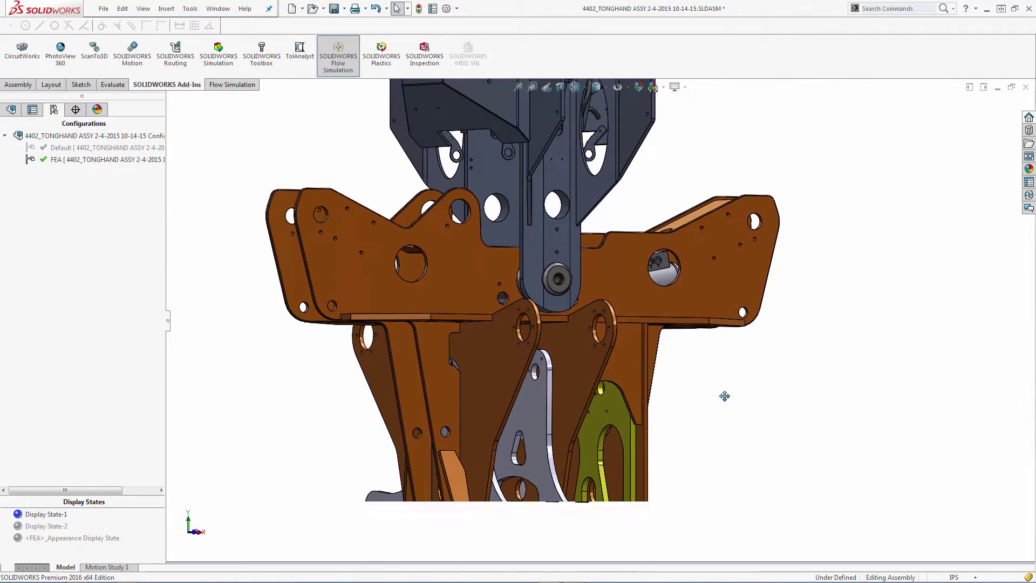
key(Tab)
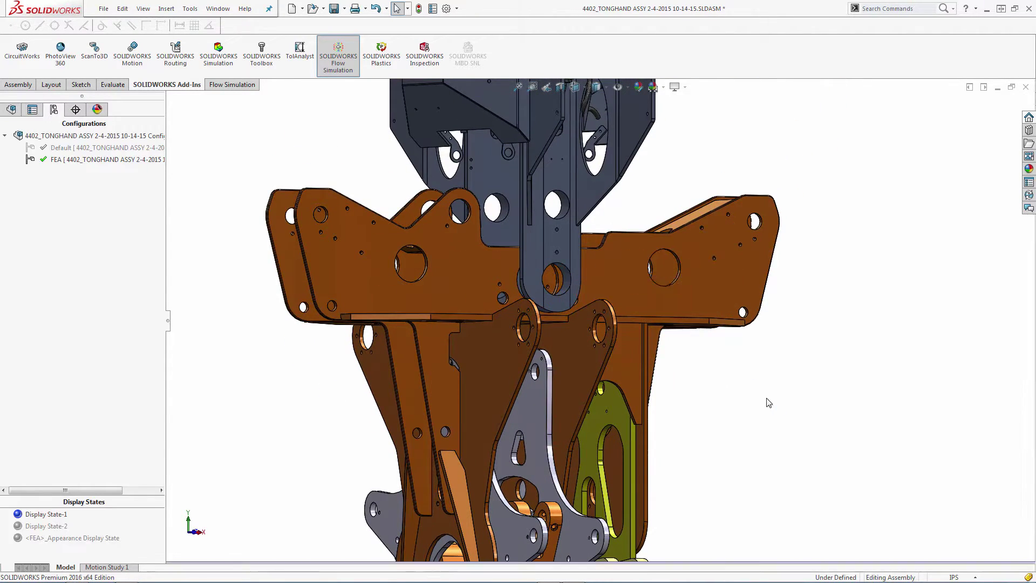
key(f)
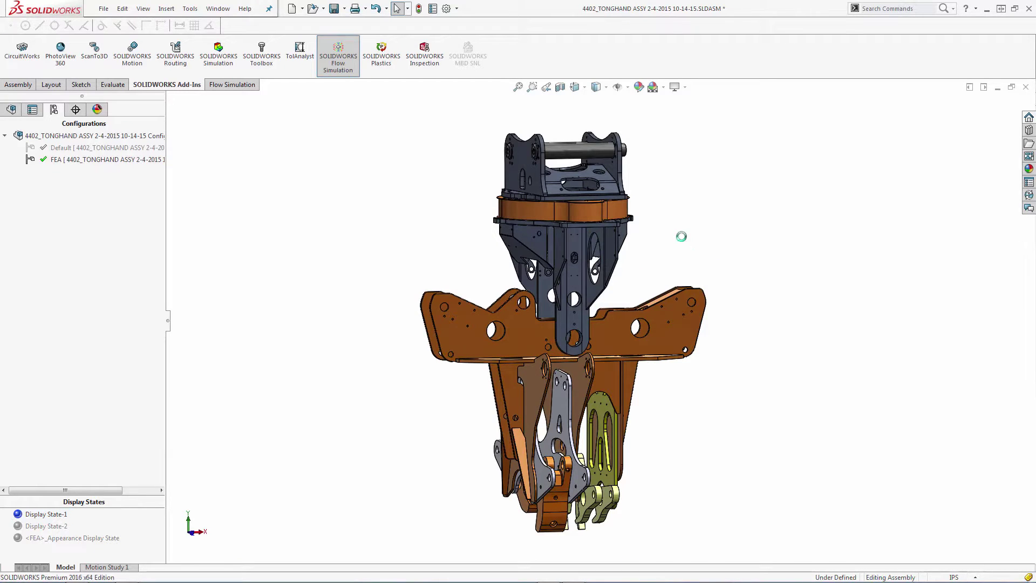
mouse_move(682, 237)
middle_down()
mouse_move(696, 242)
mouse_move(685, 235)
middle_up()
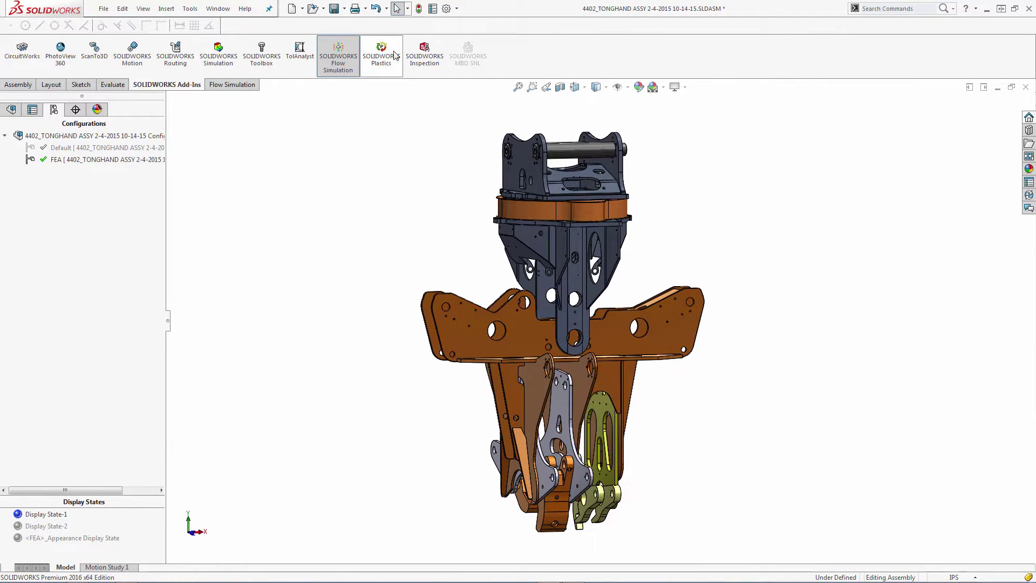
Select all hidden components of the tonghand assembly and suppress them
click(409, 9)
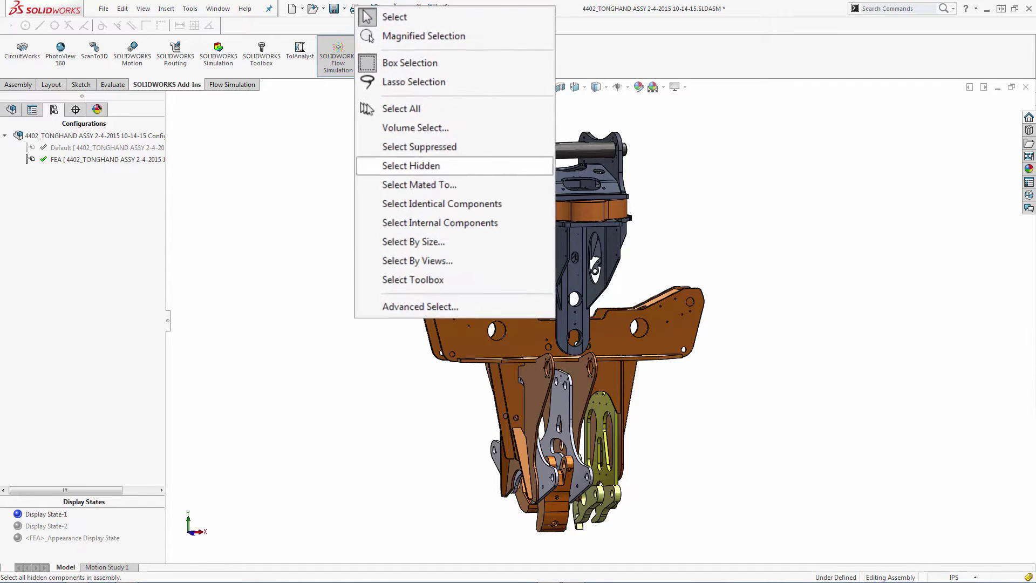
click(432, 128)
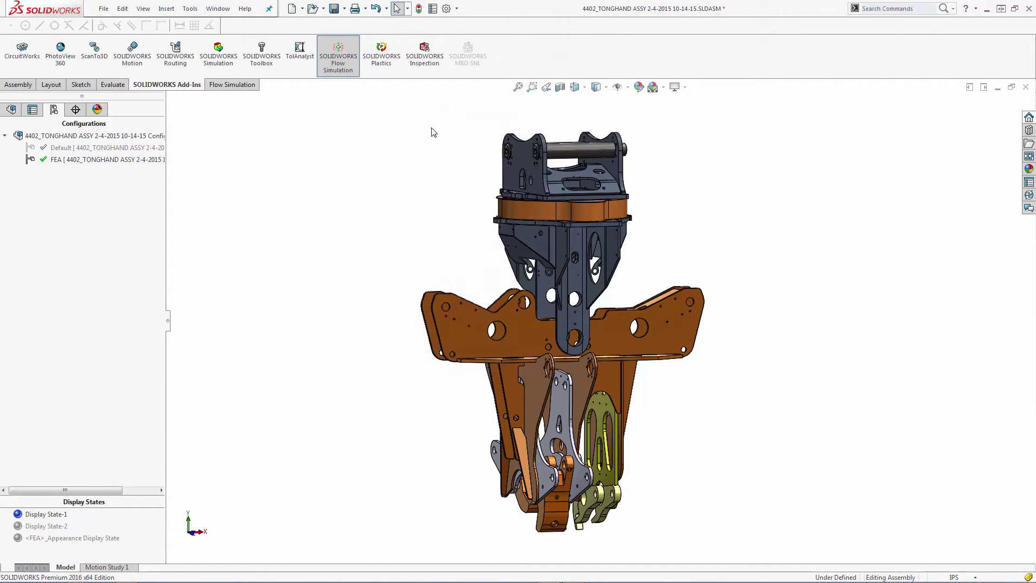
click(12, 109)
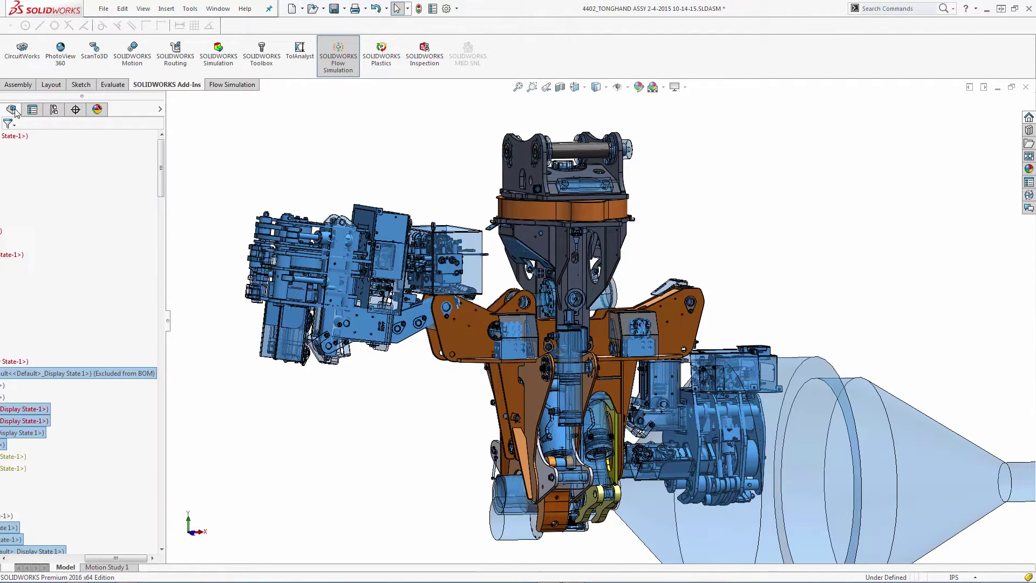
drag(115, 559, 41, 559)
right_click(95, 376)
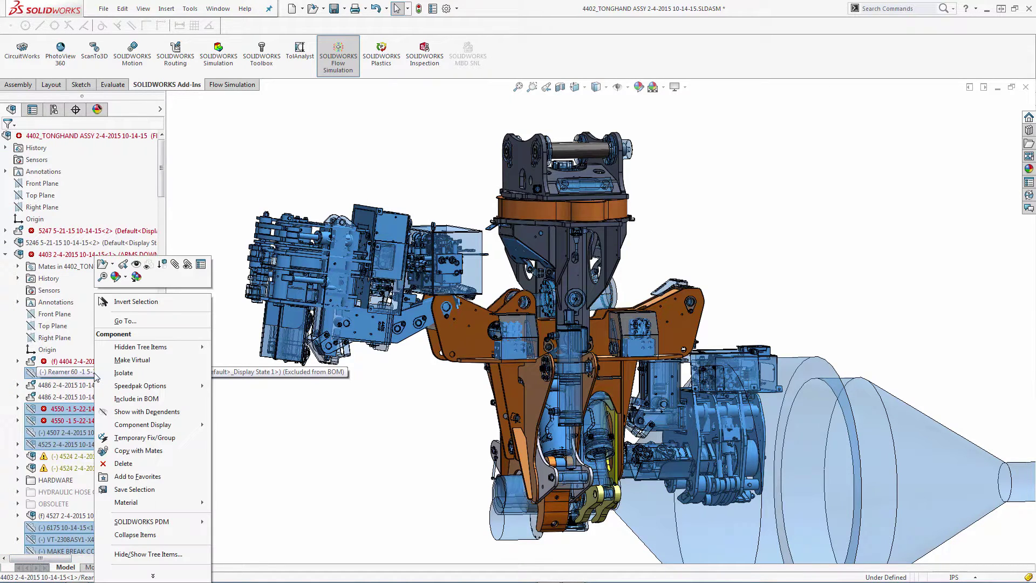
click(162, 265)
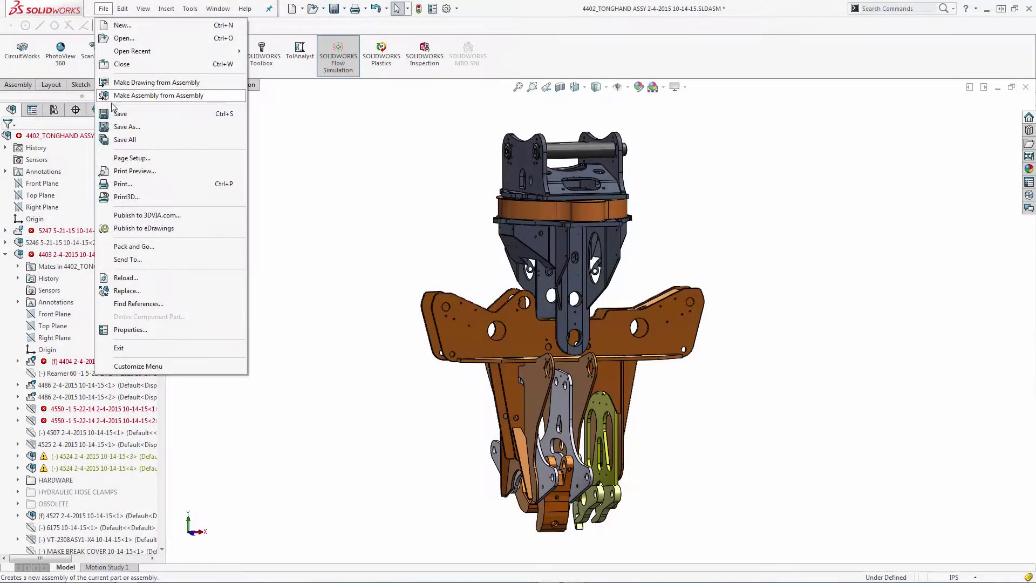
Save the simplified assembly to the Desktop as a part file (*.prt;*.sldprt) that includes all components
click(120, 132)
click(479, 294)
click(484, 354)
click(438, 140)
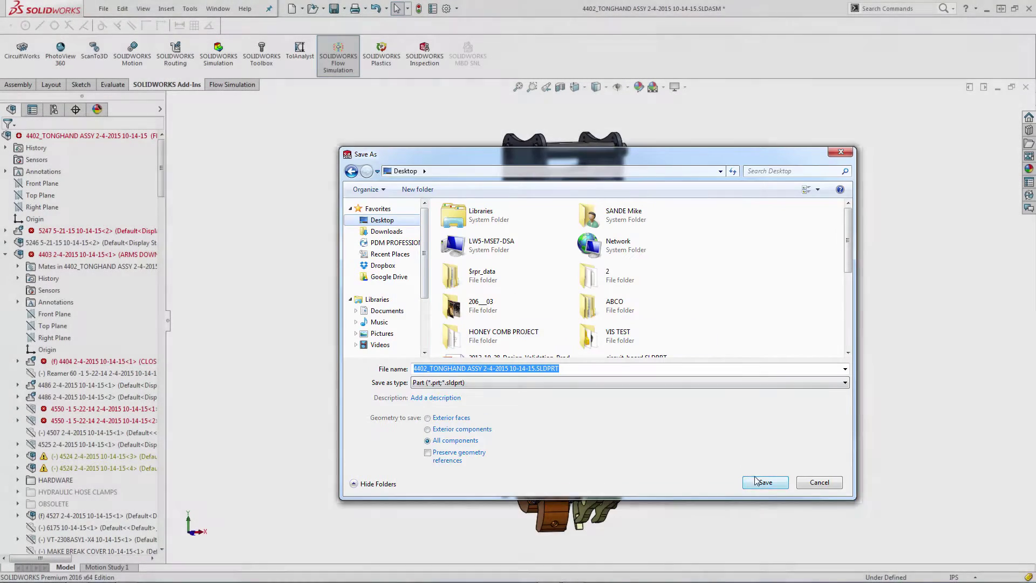
click(765, 481)
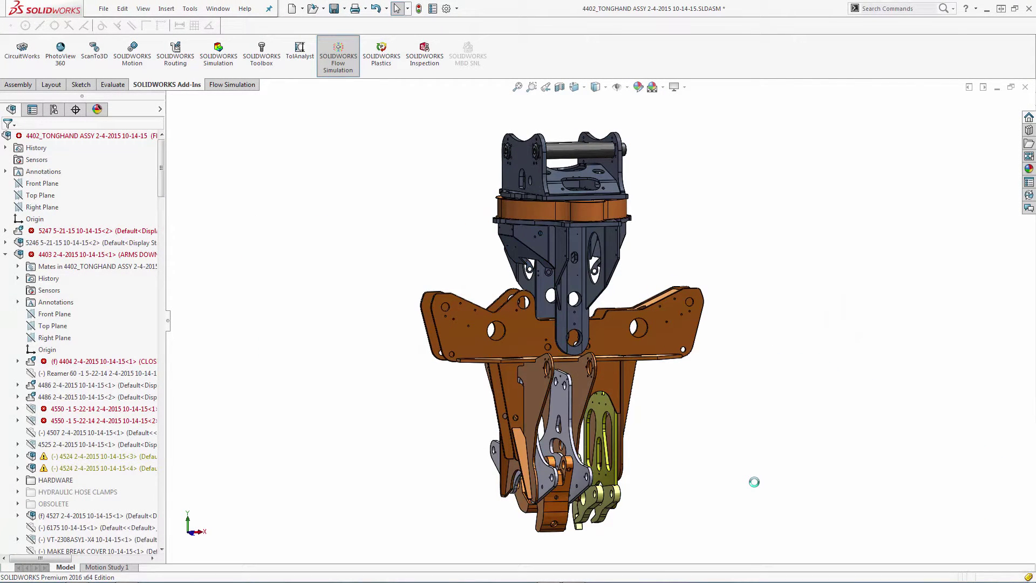
click(103, 9)
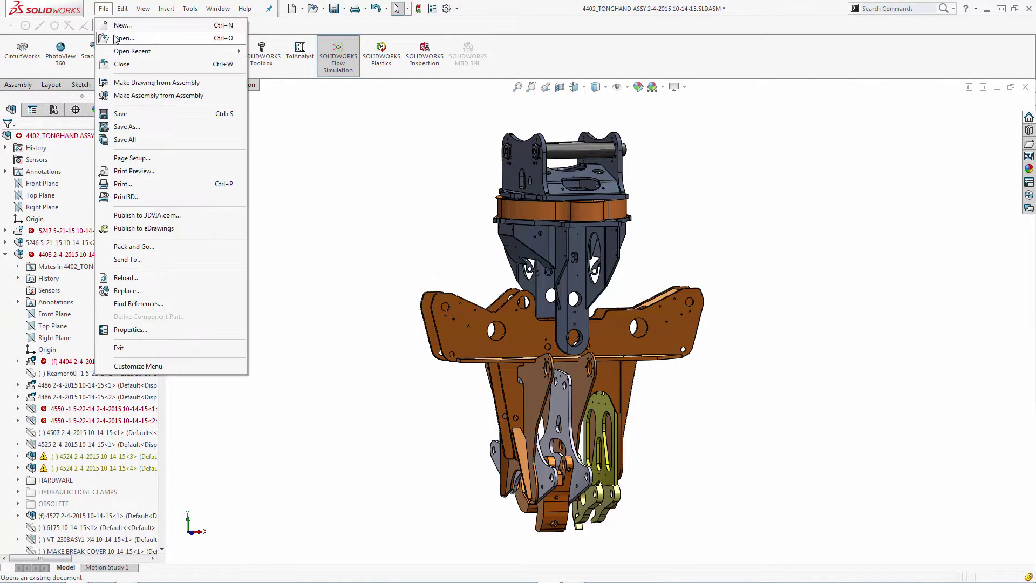
click(115, 38)
scroll(893, 265, down, 2)
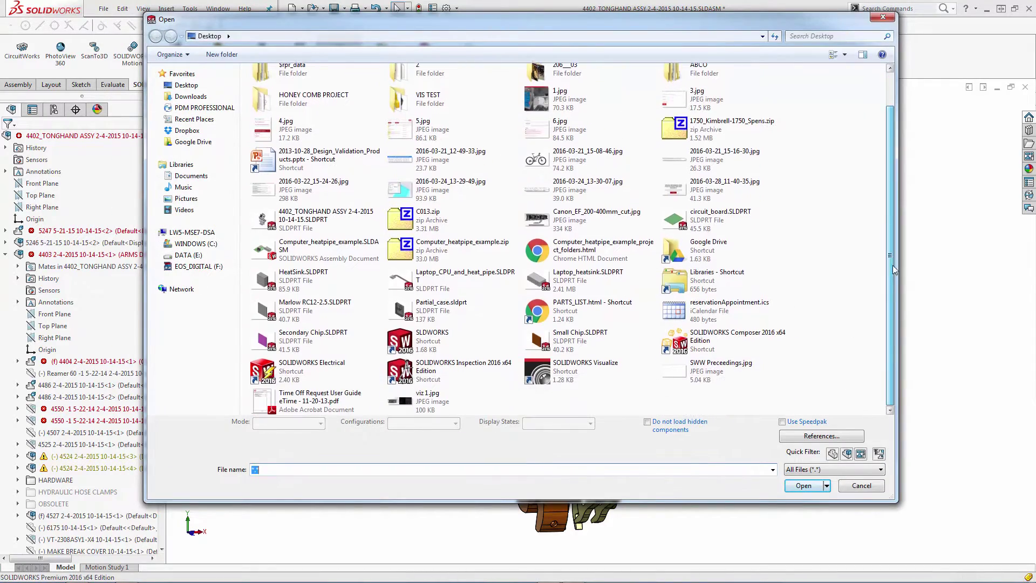
click(326, 218)
click(802, 482)
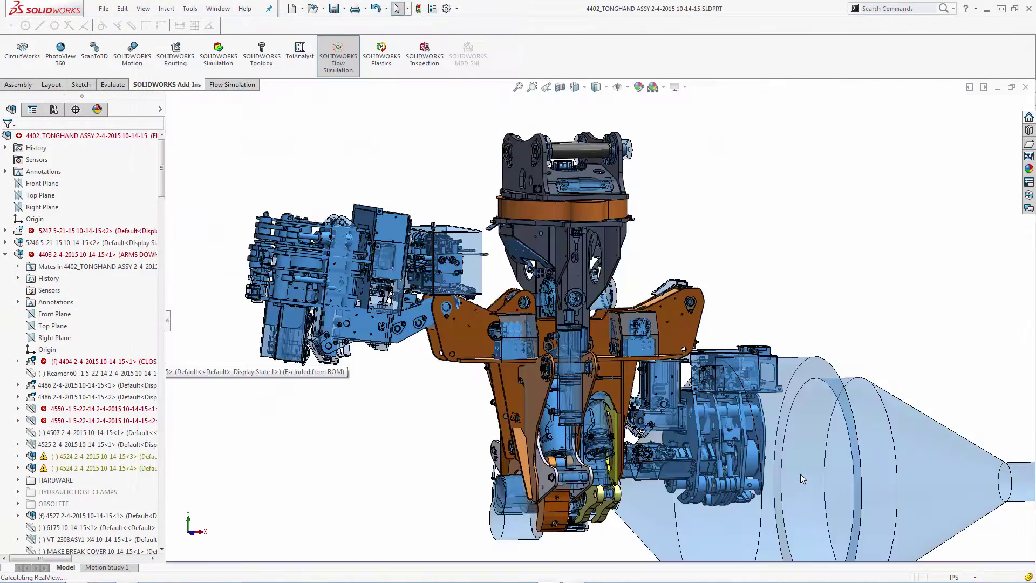
Isolate the wide front frame plate body with the two downward legs in the multibody part
middle_drag(334, 272, 249, 267)
scroll(115, 180, down, 7)
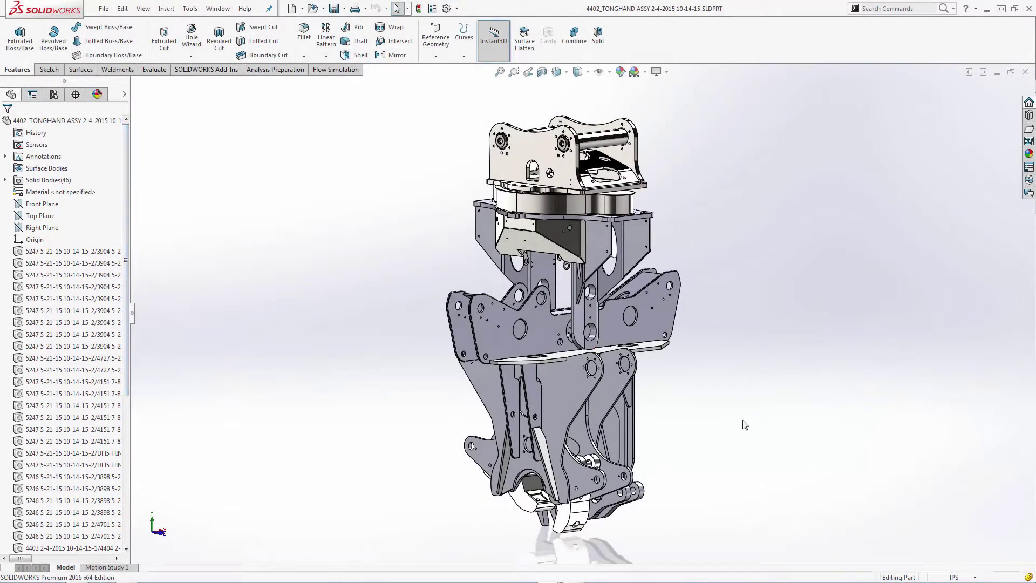
middle_drag(688, 424, 654, 375)
scroll(619, 327, down, 5)
mouse_move(506, 354)
middle_down()
mouse_move(518, 350)
mouse_move(486, 346)
mouse_move(507, 341)
mouse_move(498, 339)
middle_up()
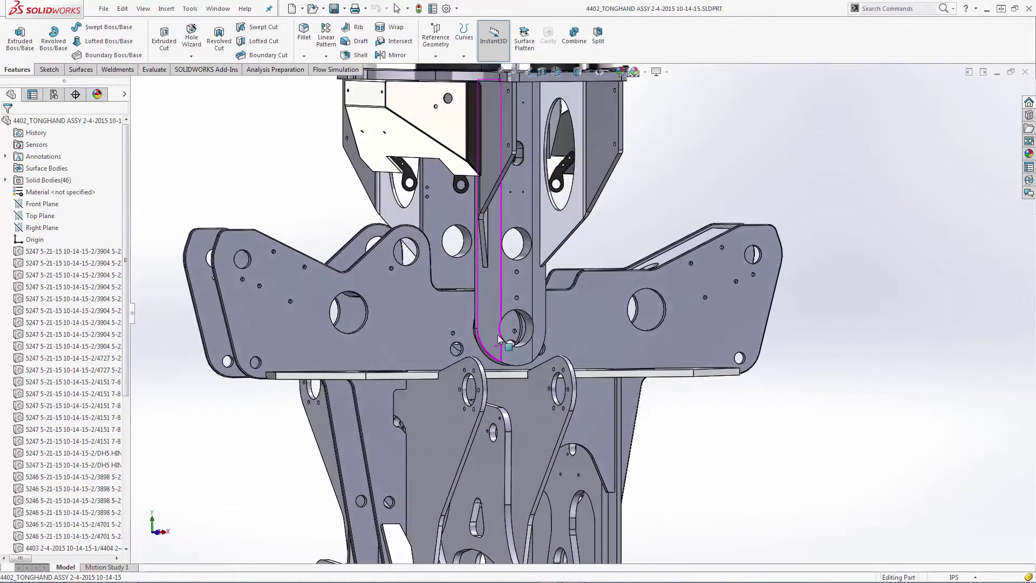
right_click(420, 309)
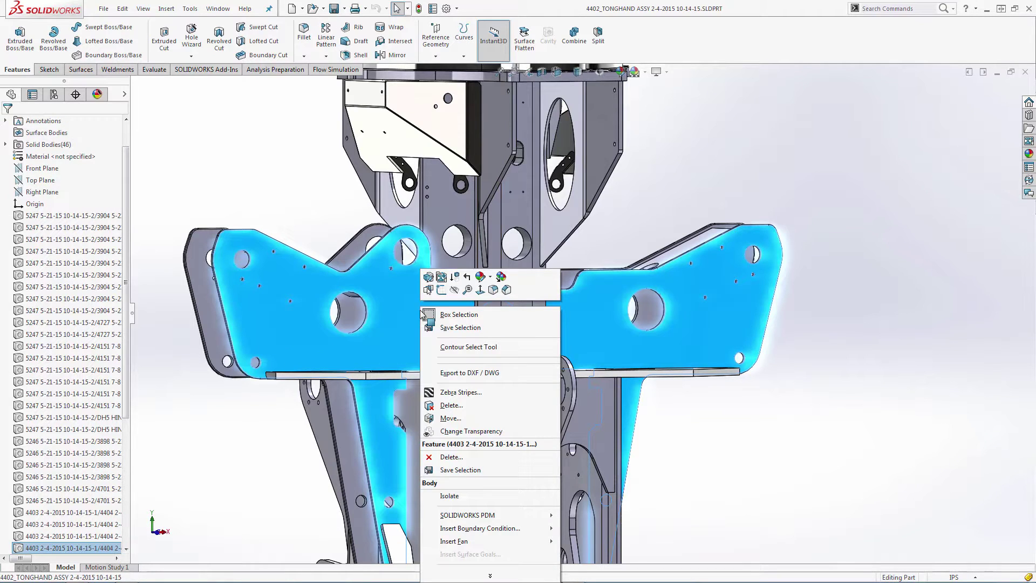
click(468, 497)
Add the Direct Editing tool set to the interface and display its commands
middle_drag(484, 460, 534, 370)
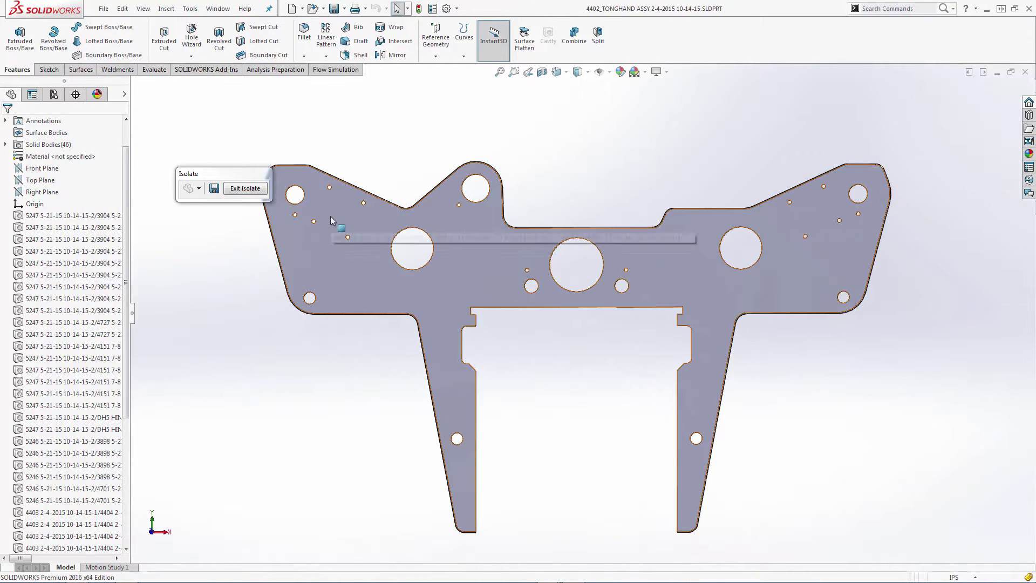
ctrl+middle_drag(581, 315, 660, 369)
drag(351, 218, 515, 336)
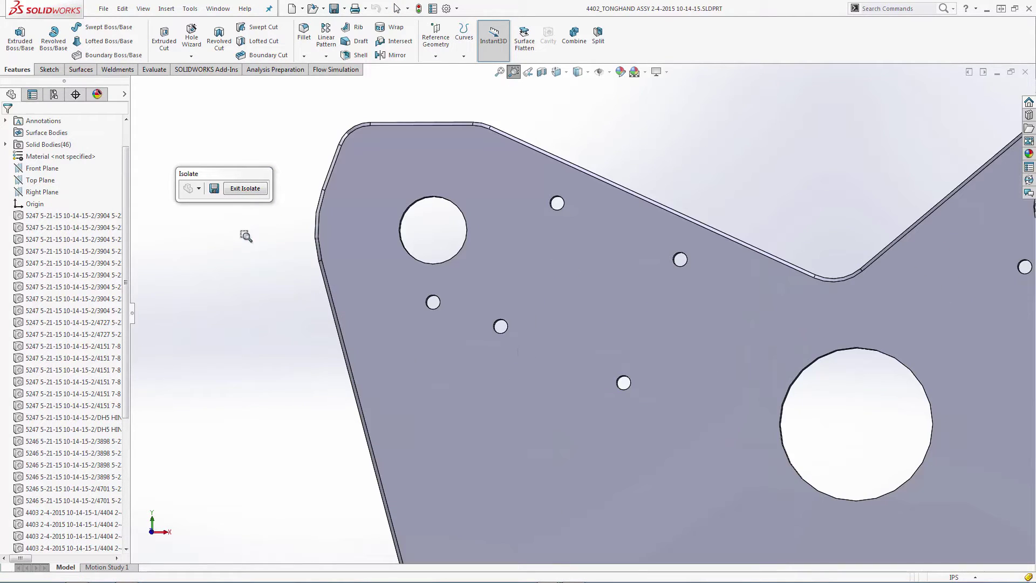
right_click(153, 75)
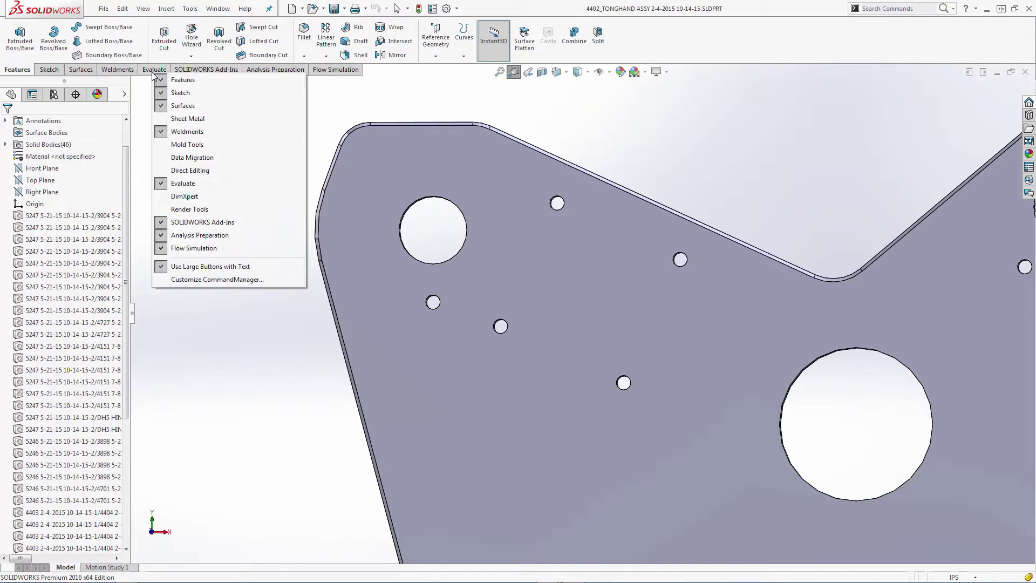
click(203, 172)
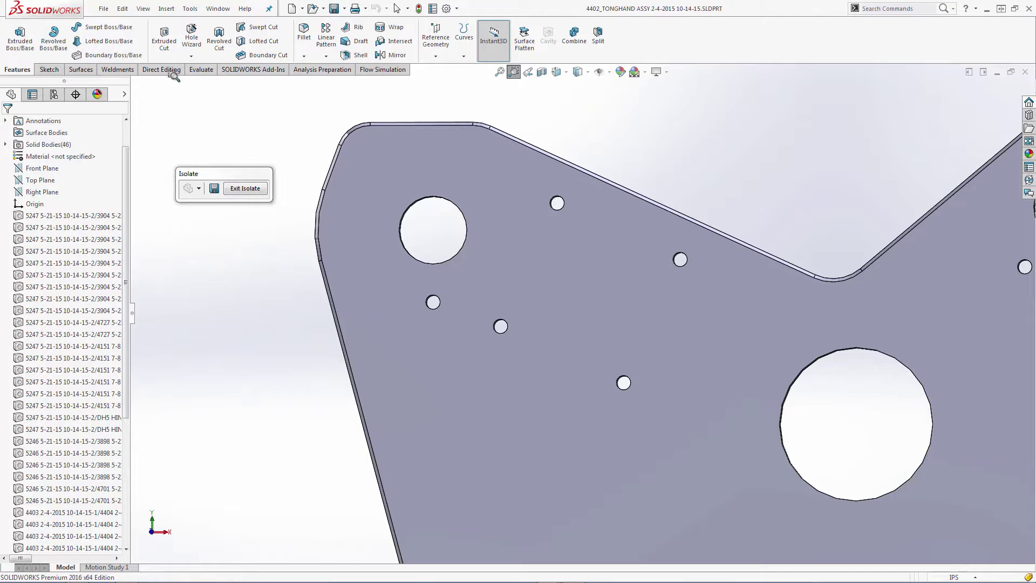
click(173, 77)
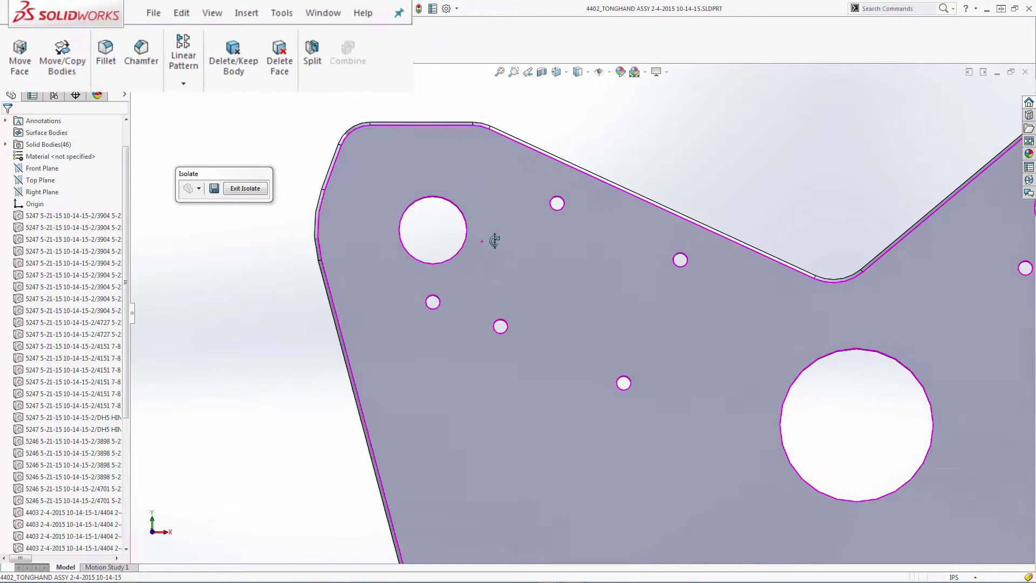
Remove the five small holes around the large bores at the plate's end using Delete Face with Delete and Patch
middle_drag(493, 238, 539, 284)
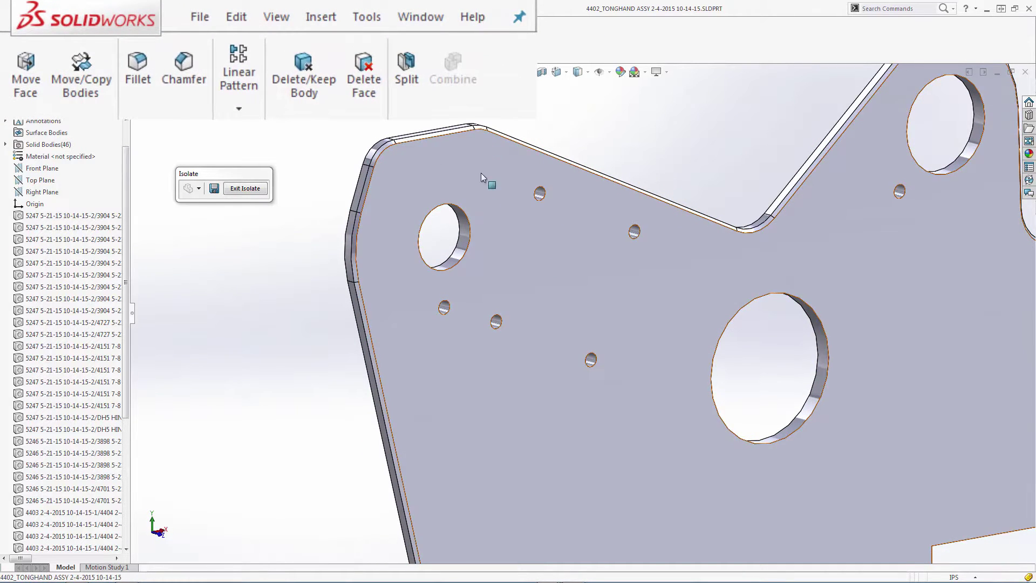
scroll(479, 310, down, 5)
click(438, 310)
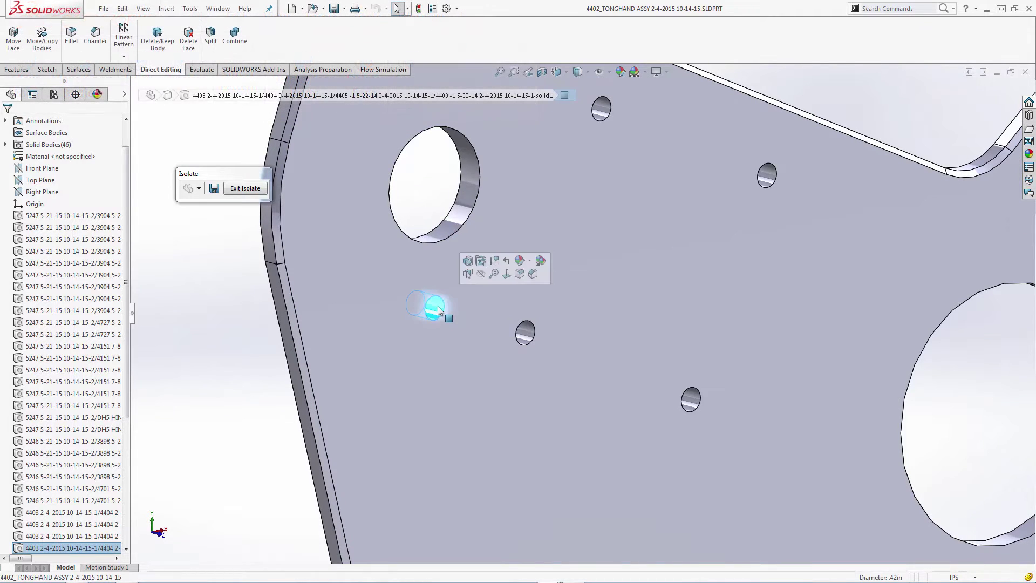
key(Escape)
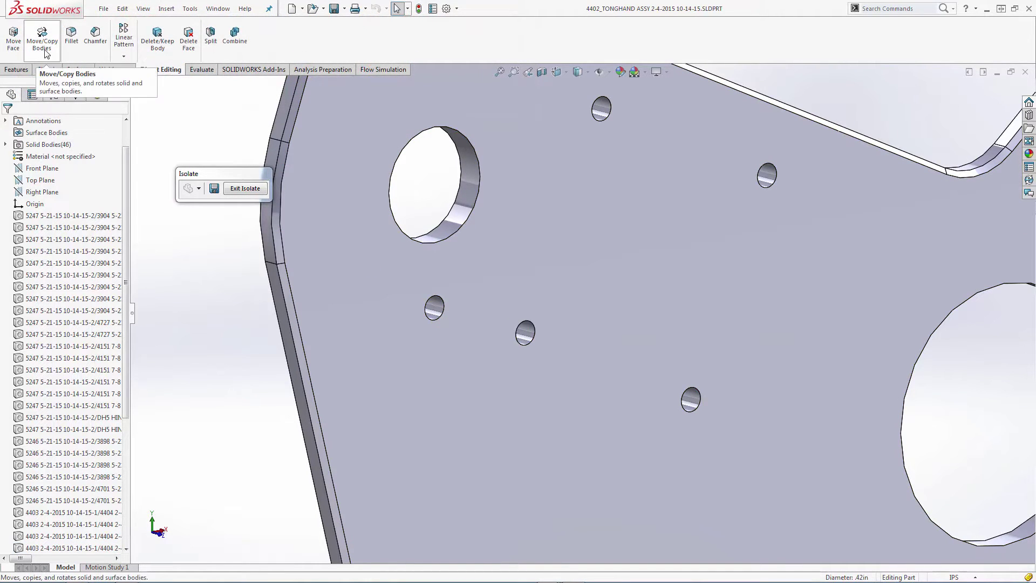
click(188, 39)
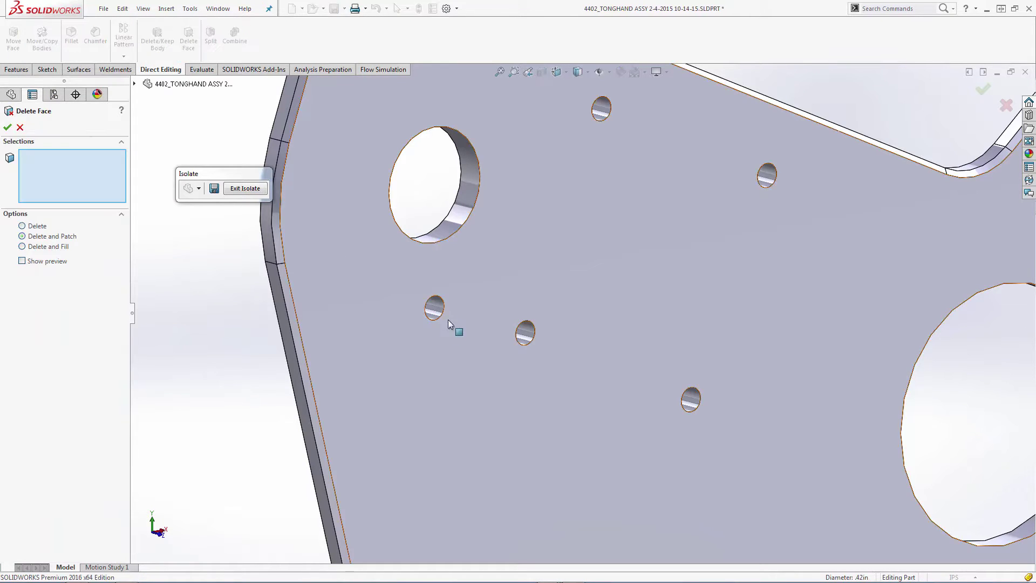
click(436, 308)
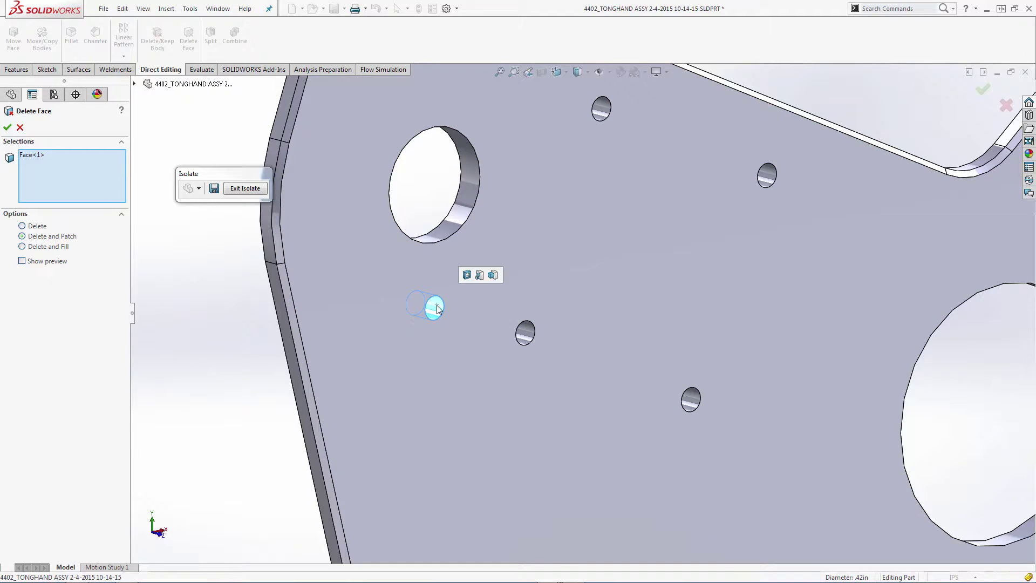
click(526, 333)
click(602, 112)
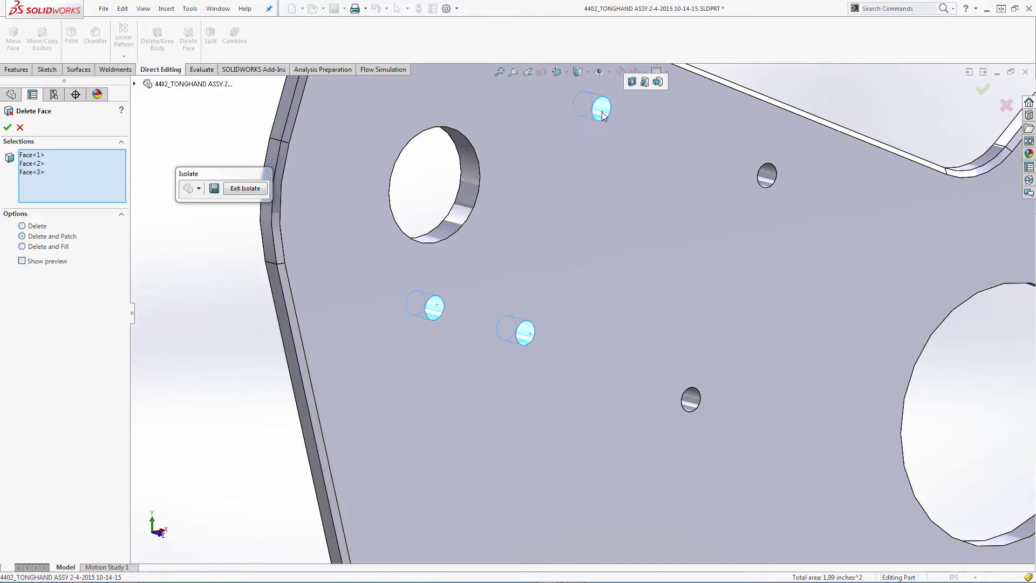
click(767, 176)
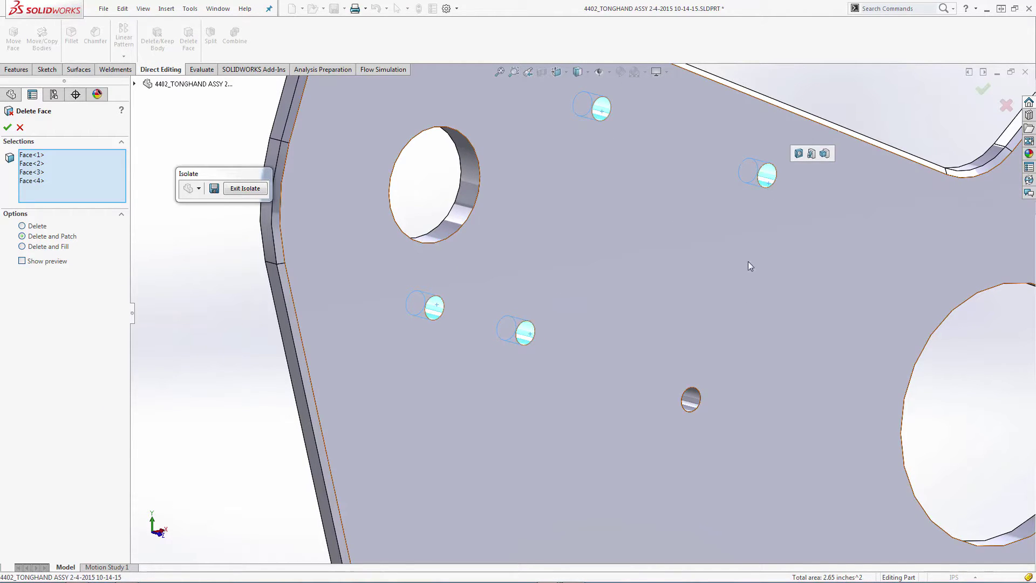
click(692, 402)
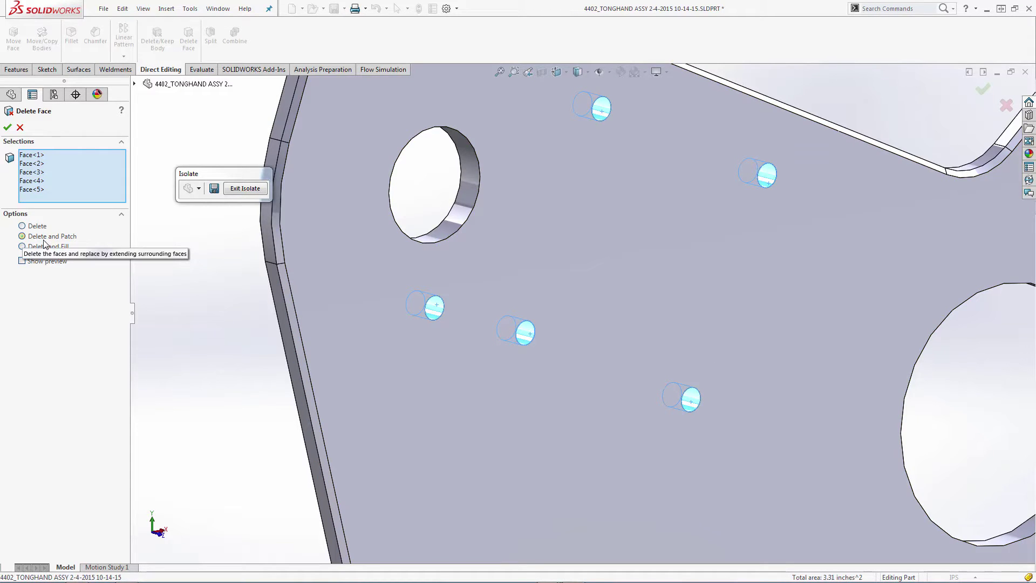
click(7, 128)
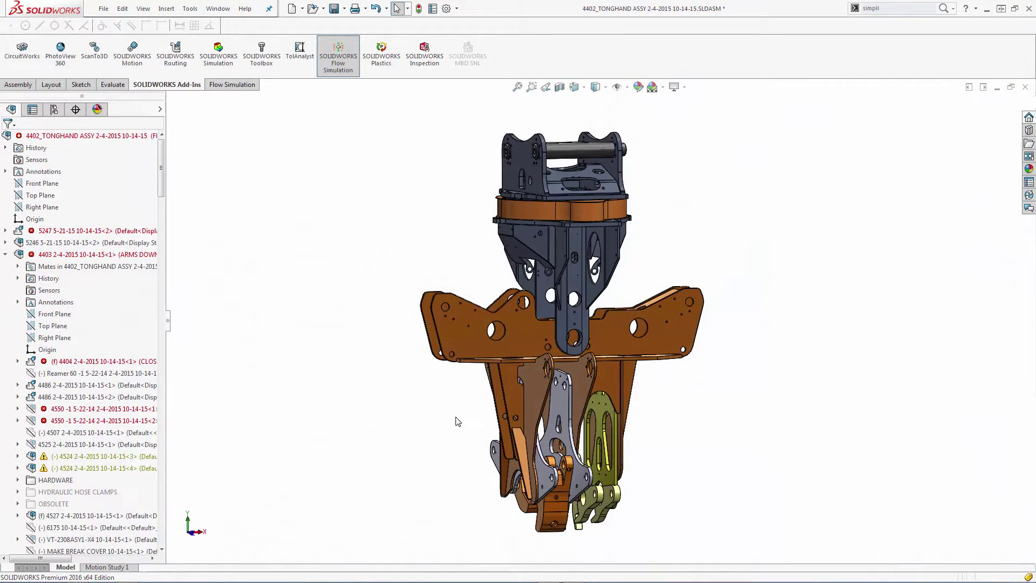
Open the front frame plate, part 4409, from the tonghand assembly in its own window
mouse_move(456, 422)
middle_down()
mouse_move(474, 411)
mouse_move(456, 423)
middle_up()
scroll(545, 330, down, 5)
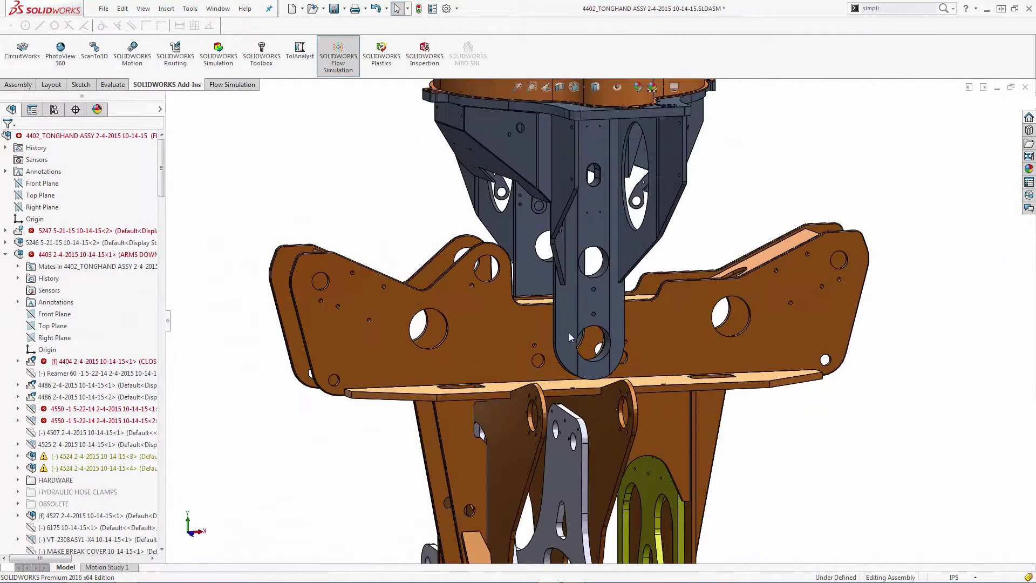
right_click(472, 302)
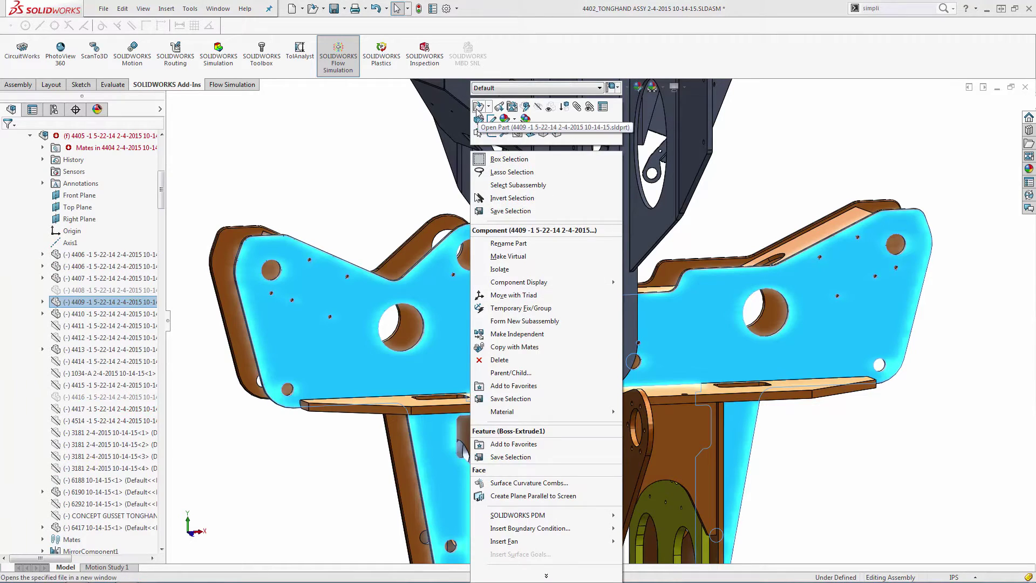
click(477, 109)
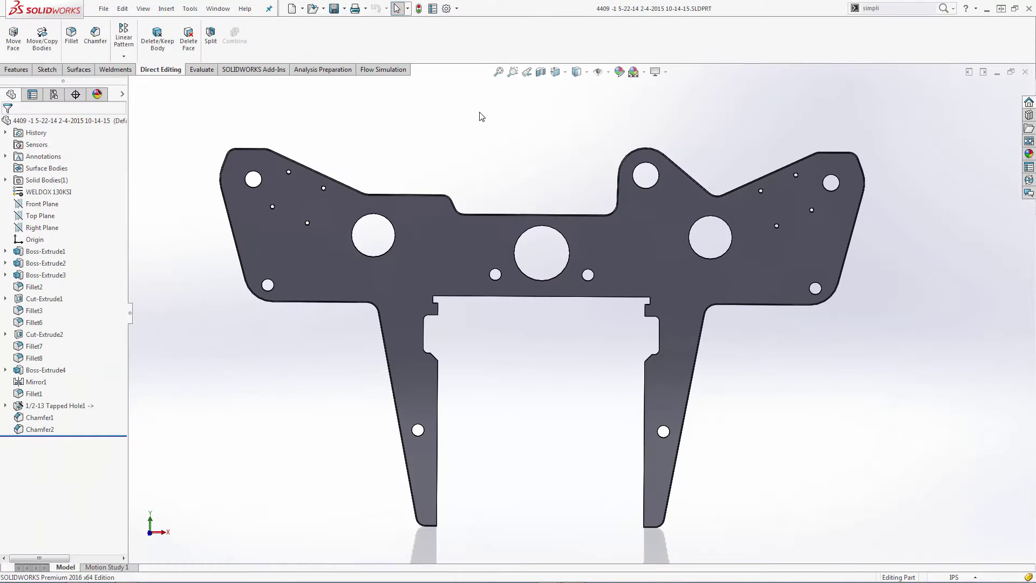
Add a new configuration named FEA to the 4409 plate part
click(54, 95)
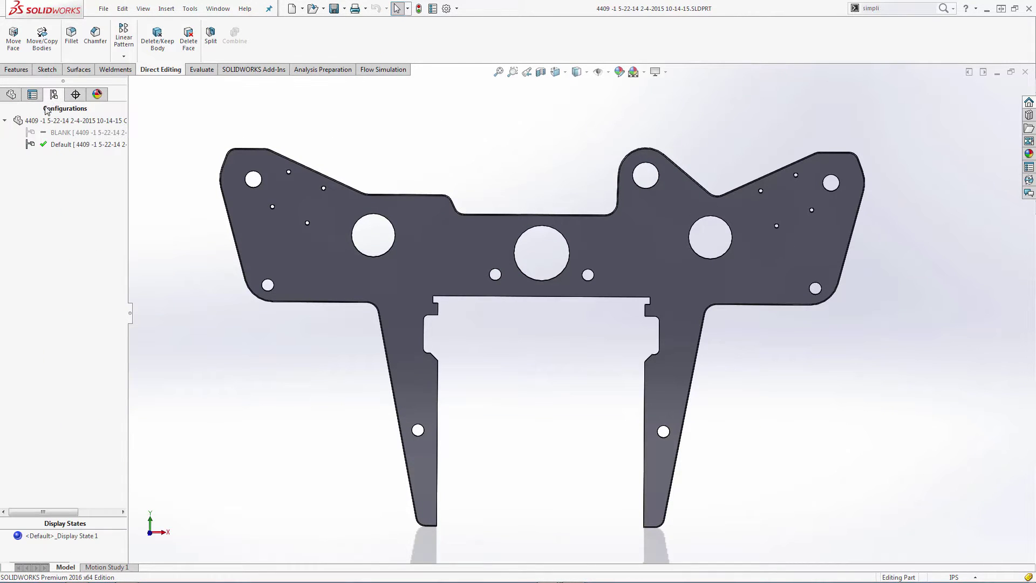
right_click(44, 121)
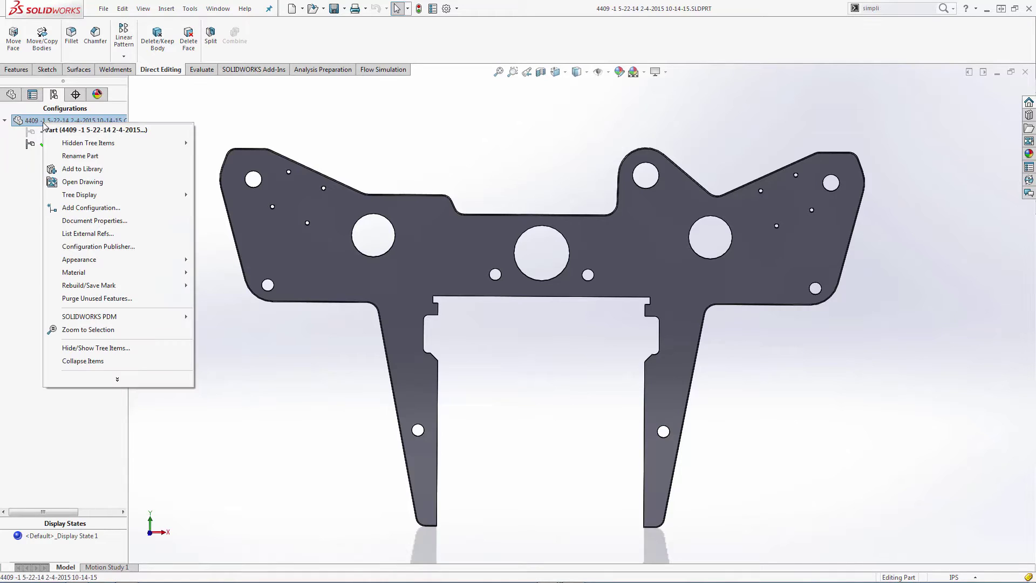
click(97, 208)
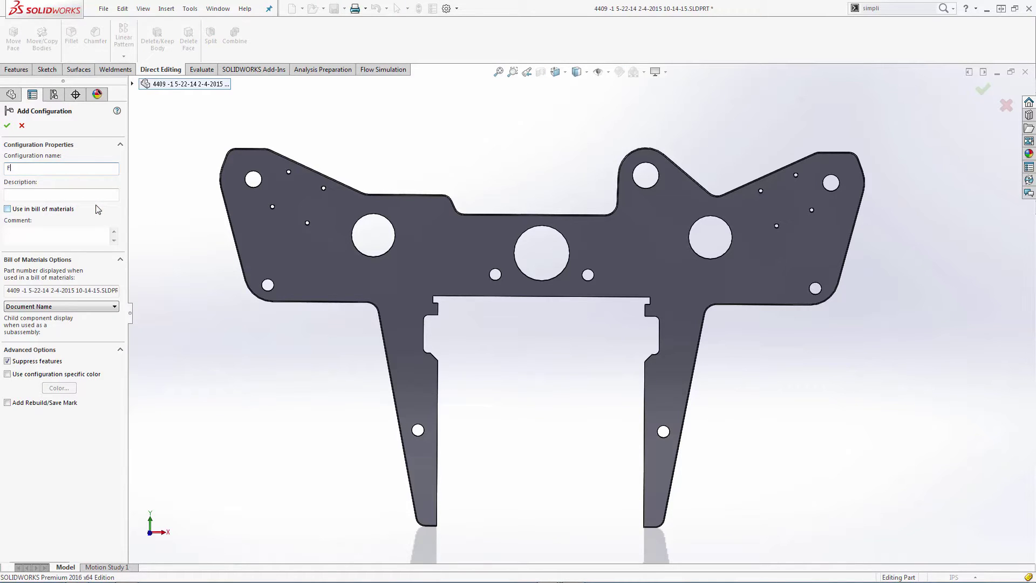
click(7, 126)
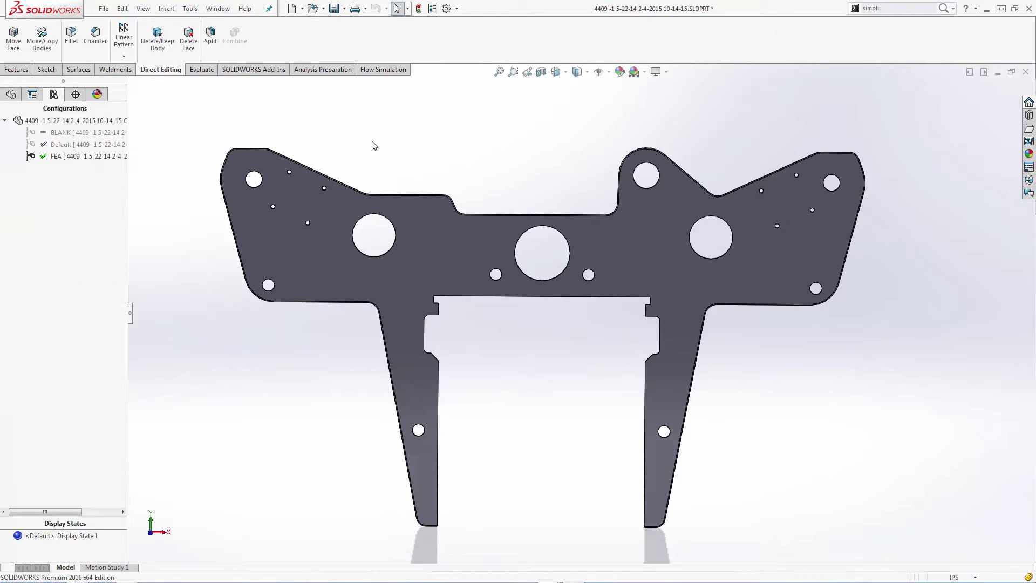
Remove the four small tapped holes from the plate's left end in the FEA configuration
middle_drag(351, 196, 397, 227)
scroll(397, 228, down, 5)
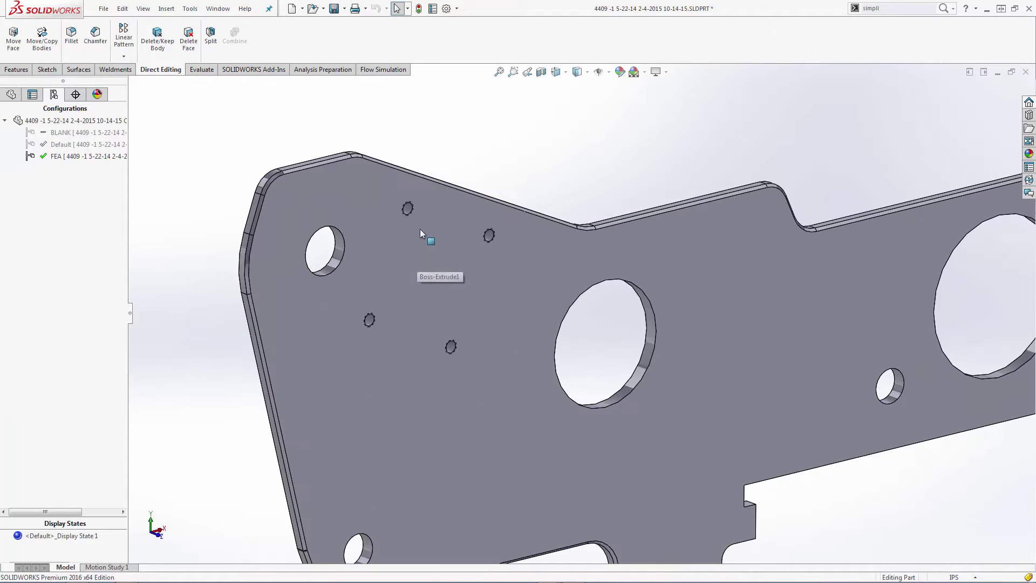
right_click(408, 208)
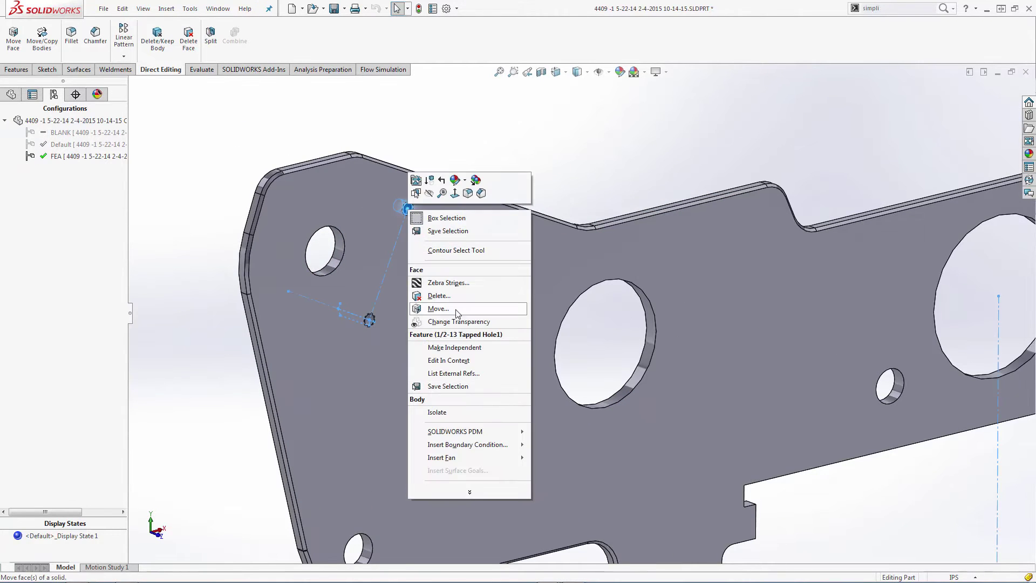
click(438, 309)
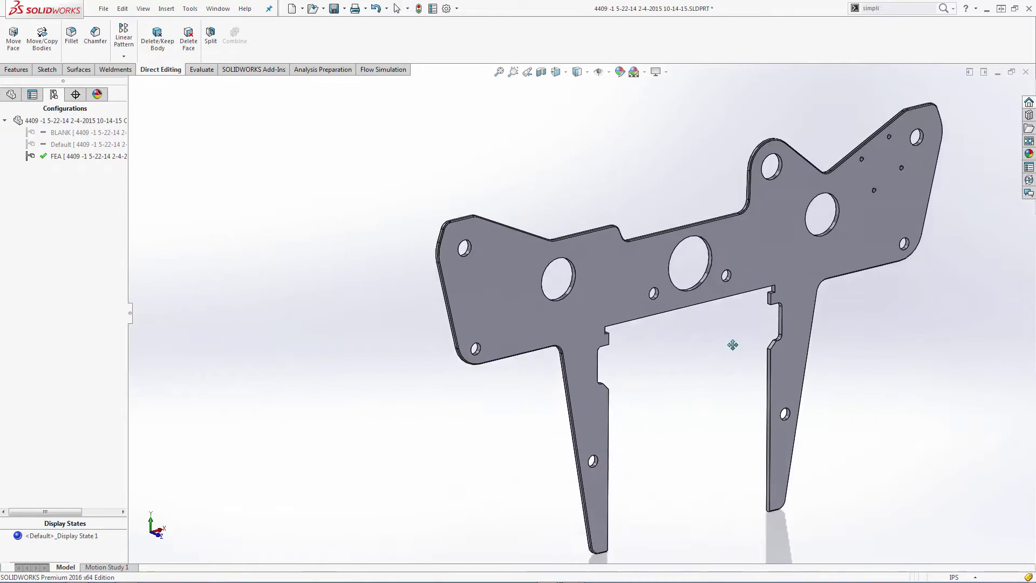
middle_drag(697, 327, 631, 300)
click(890, 9)
text(simpli)
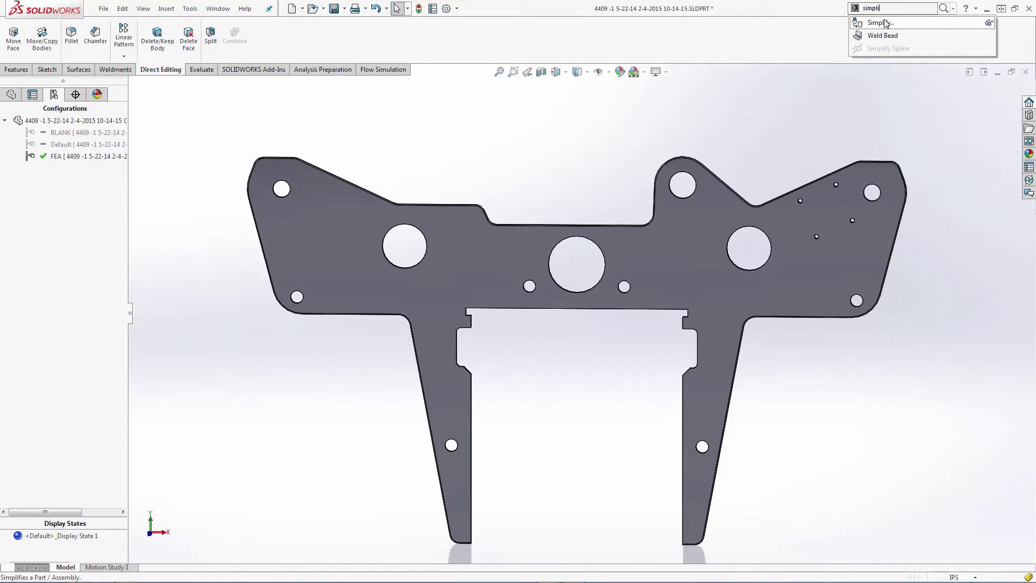
click(884, 23)
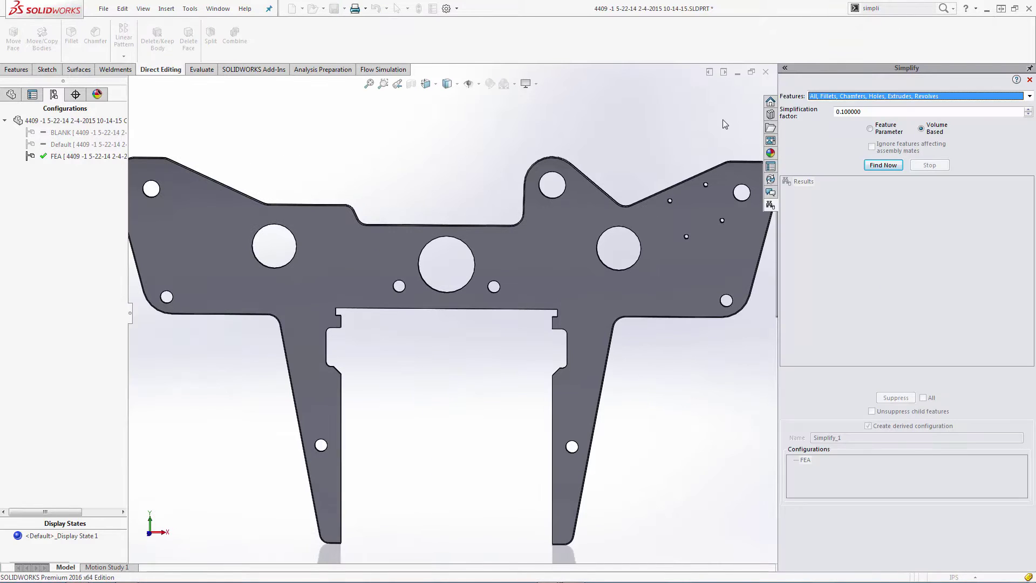
click(254, 70)
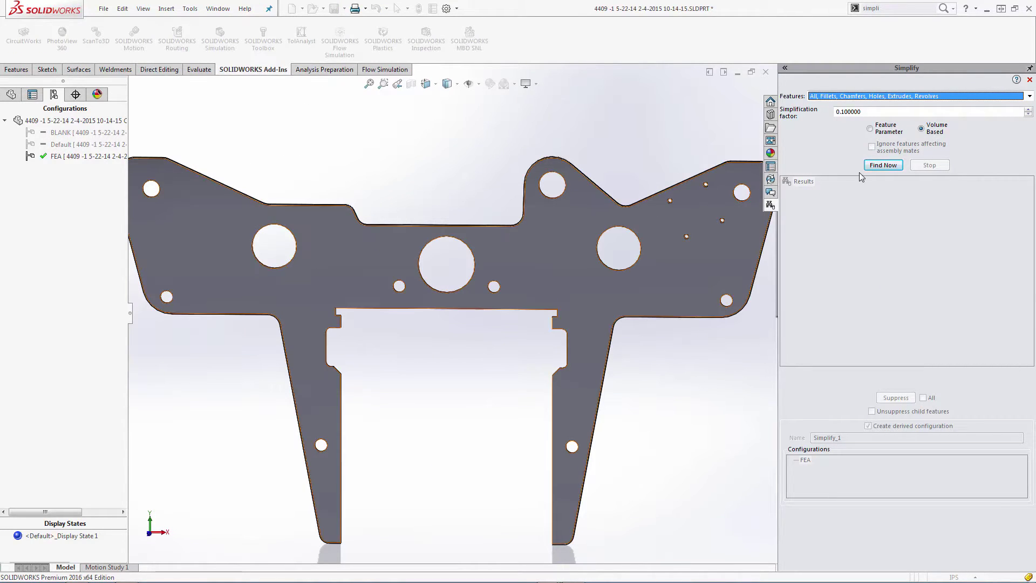
click(1030, 80)
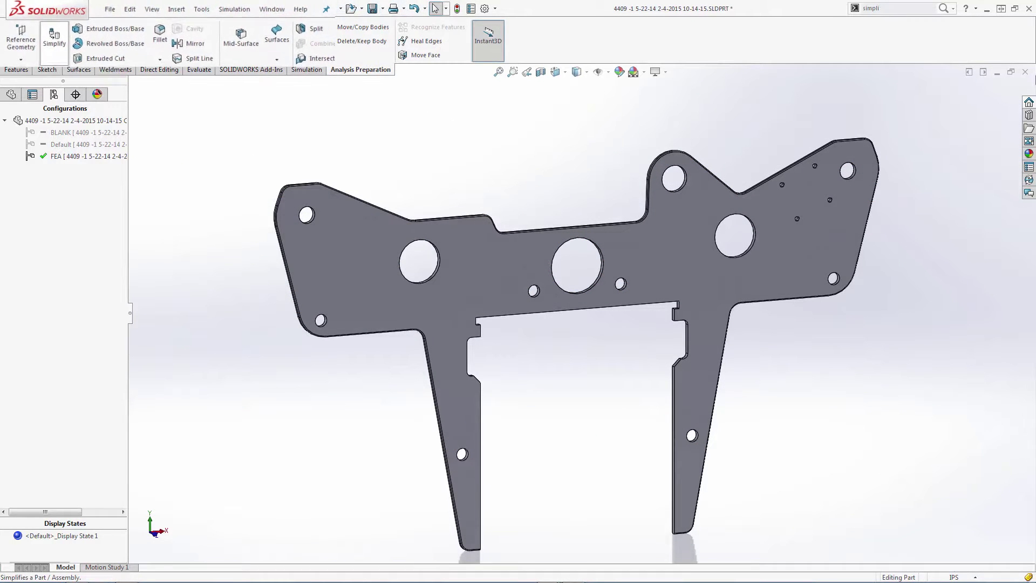
Find small features with Simplify, volume based at a factor of 0.1, and inspect Boss-Extrude2, Fillet2, Cut-Extrude1 and Fillet3 on the plate
click(48, 38)
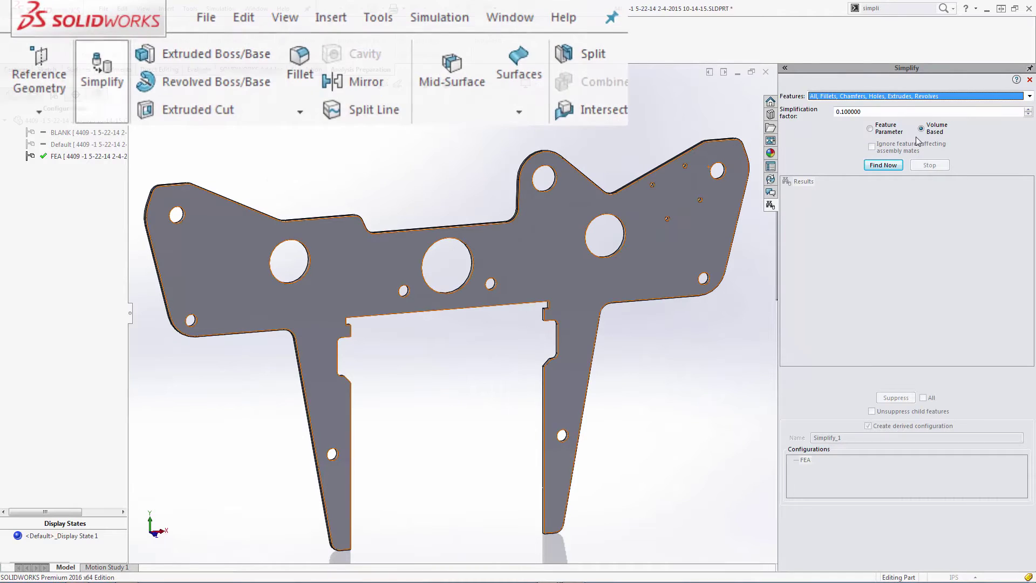
click(876, 166)
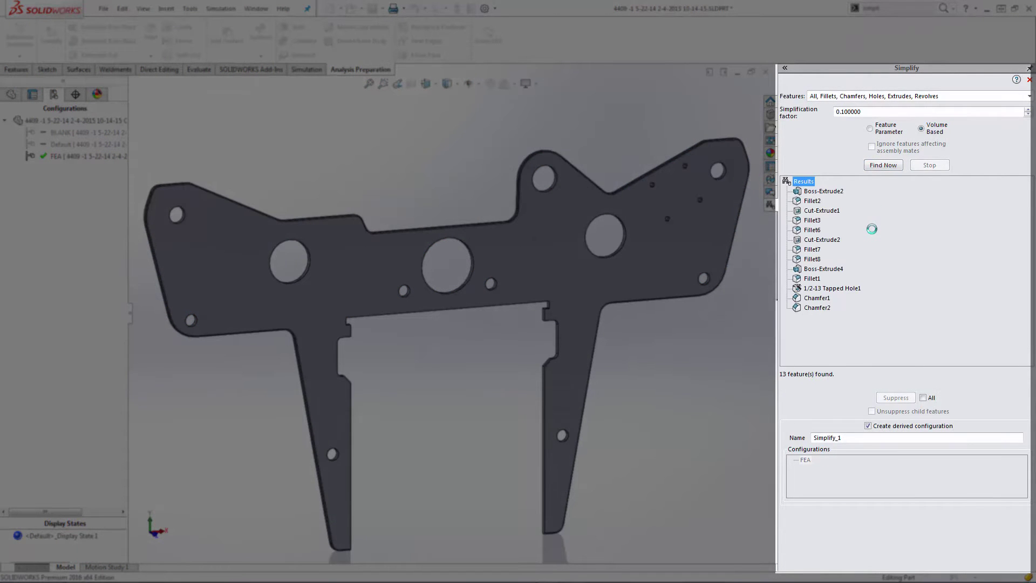
click(818, 192)
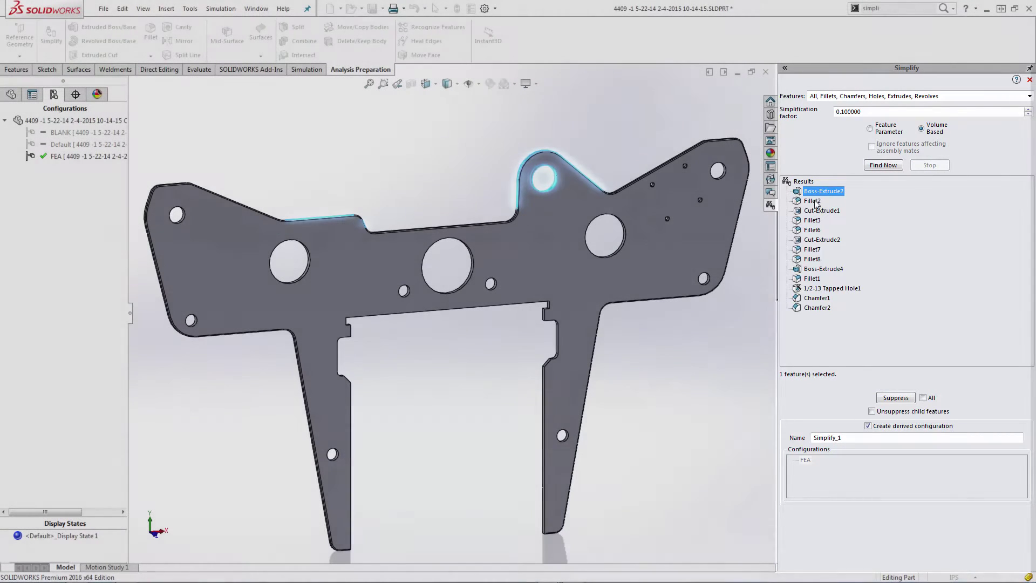
click(813, 202)
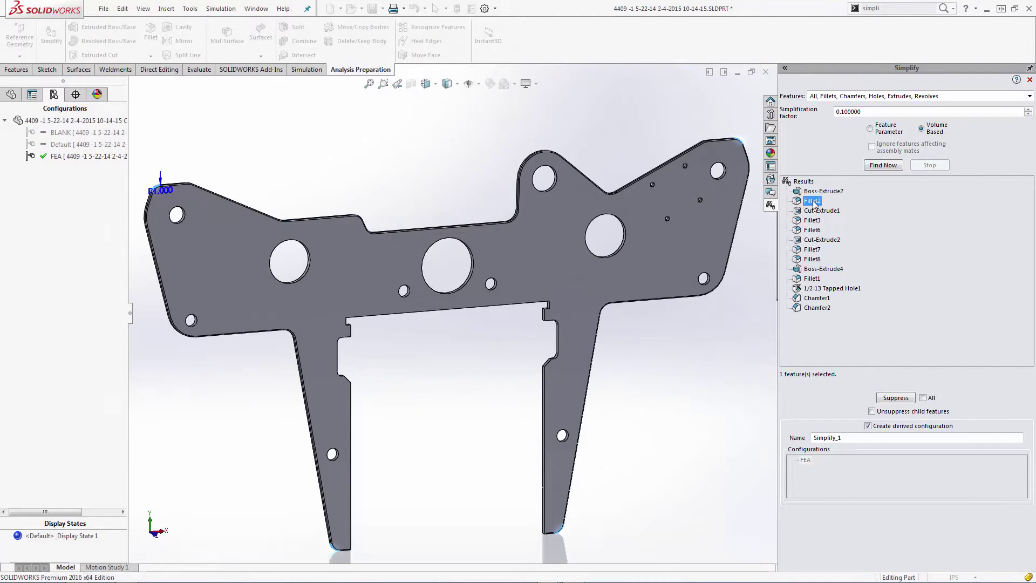
scroll(750, 154, down, 12)
middle_drag(508, 223, 485, 217)
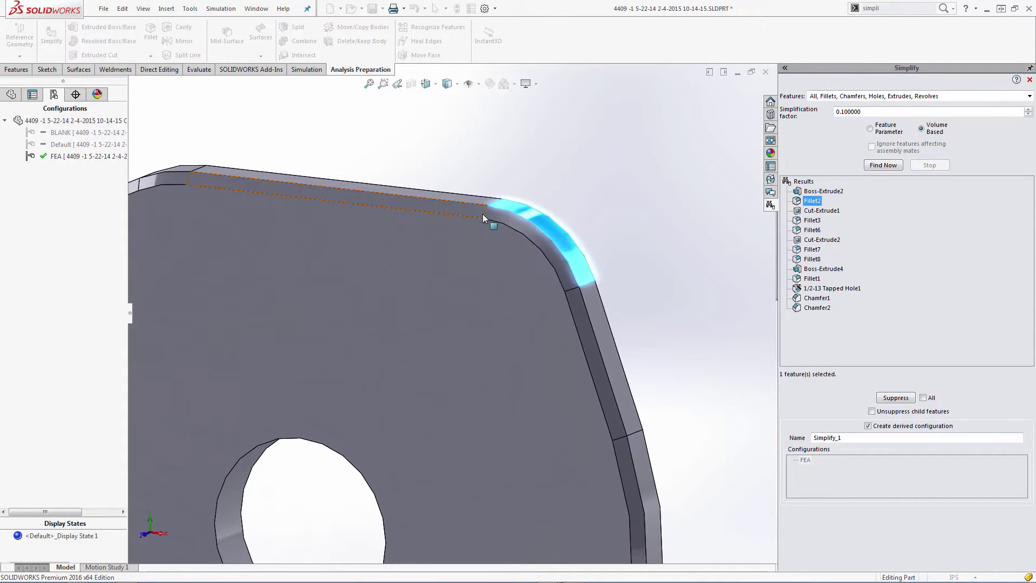
click(811, 211)
scroll(611, 268, up, 5)
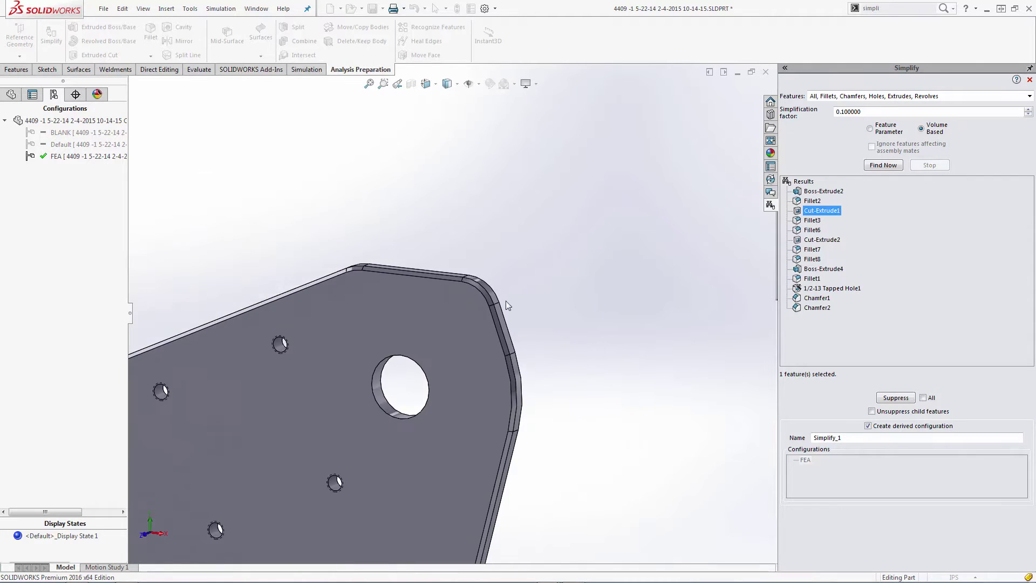
scroll(354, 389, up, 5)
ctrl+middle_drag(350, 383, 634, 236)
click(812, 221)
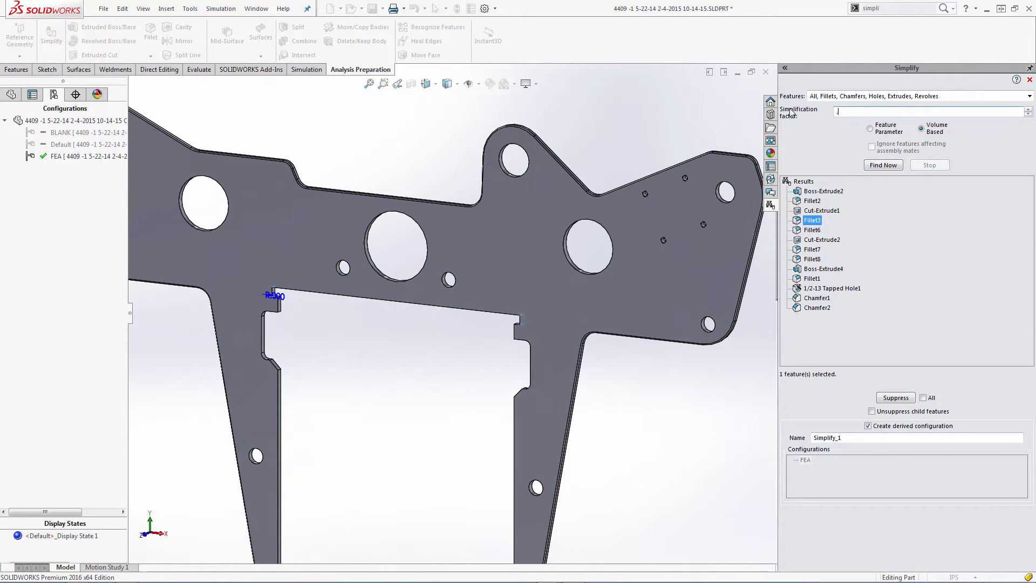
Find small features with a simplification factor of 0.01 and suppress Fillet3 at the notch corners
click(883, 165)
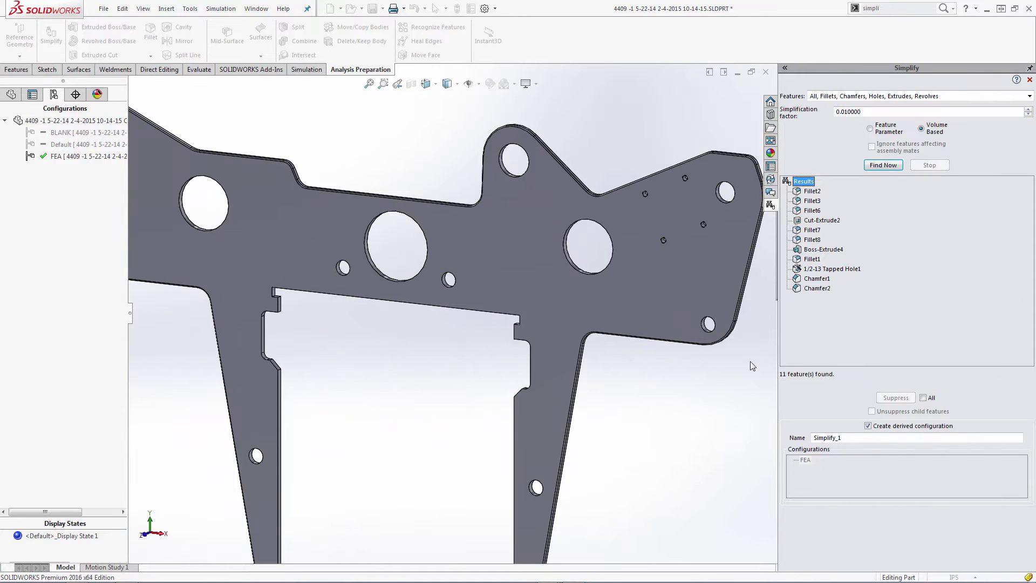
click(810, 191)
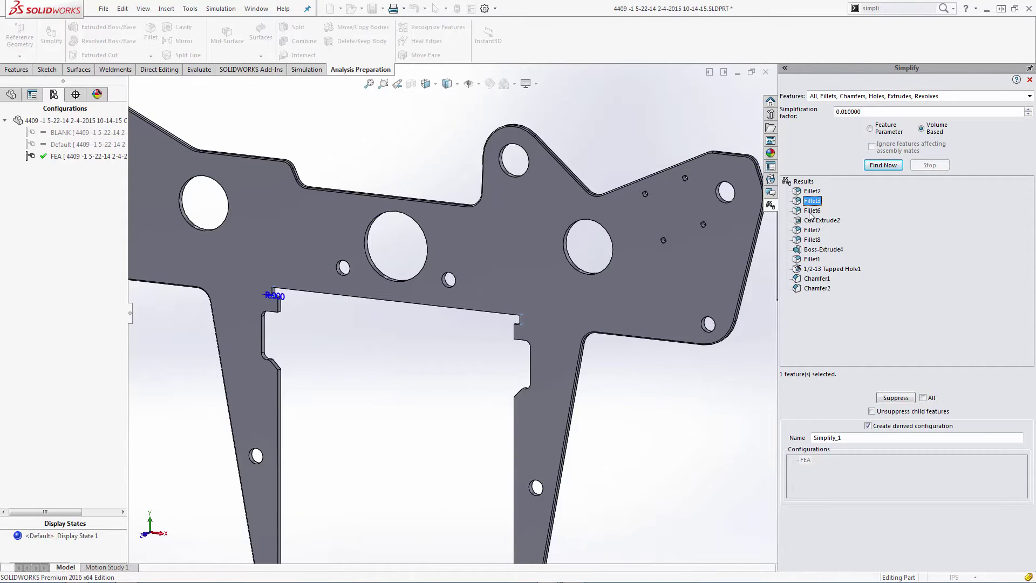
scroll(275, 291, down, 11)
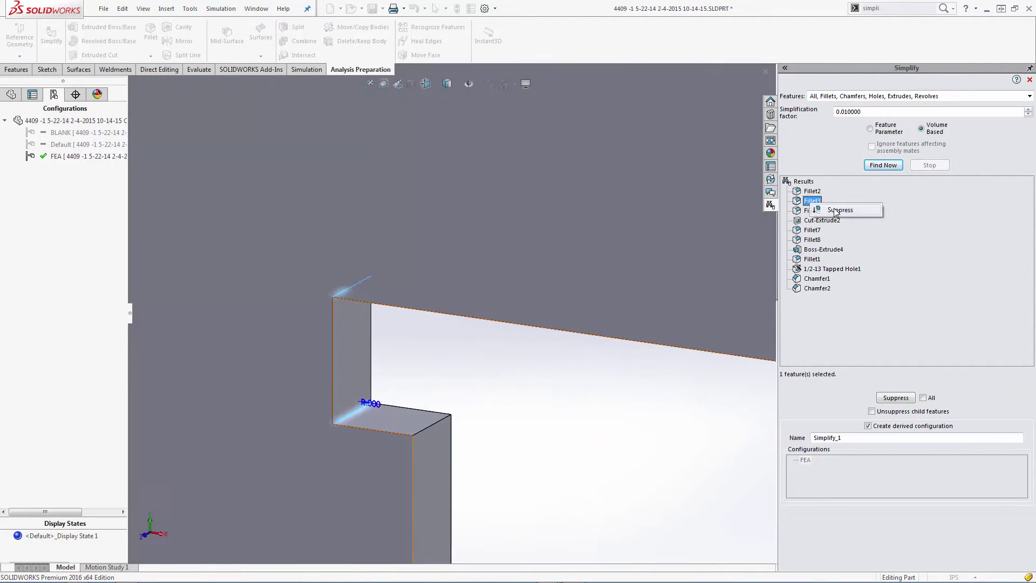
click(839, 210)
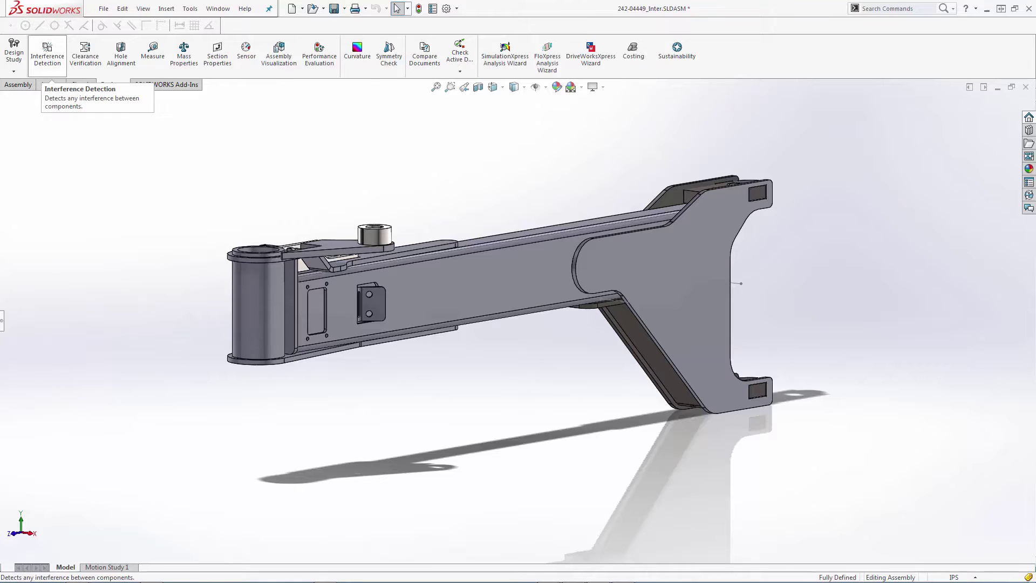
Run Interference Detection on the whole 242-04449_Inter assembly and inspect the interferences at the upper bracket end
click(52, 58)
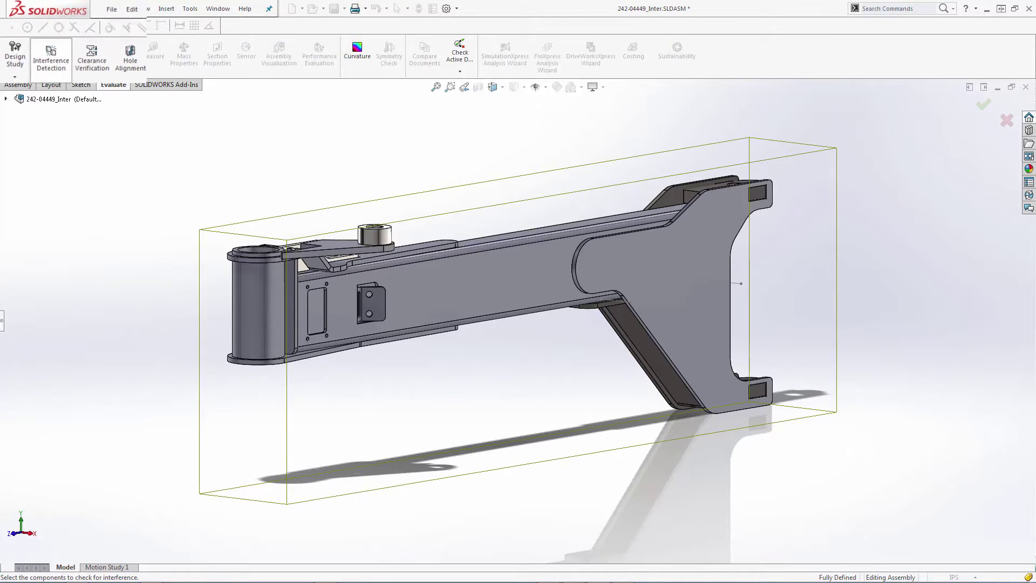
click(75, 196)
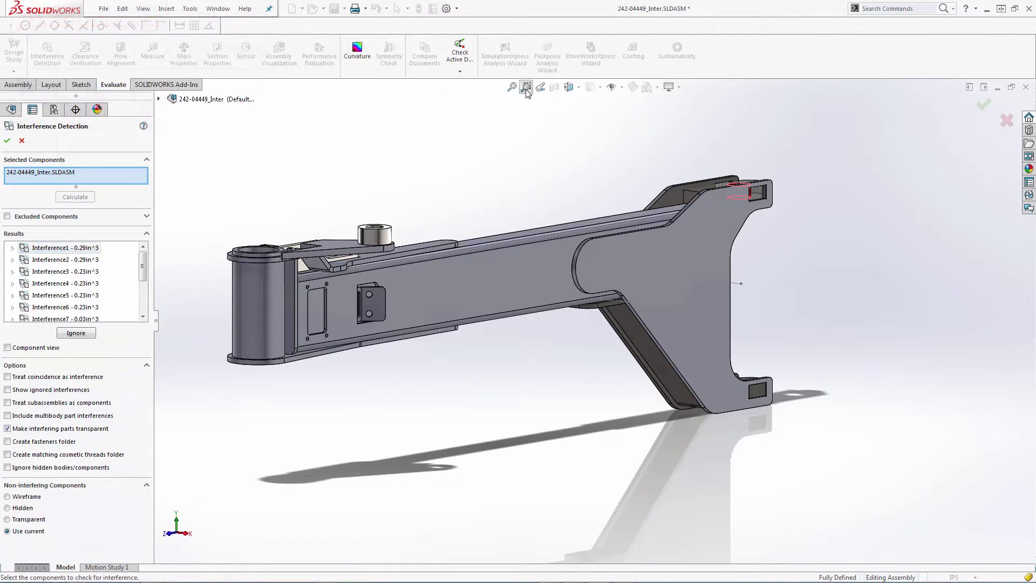
drag(675, 152, 805, 237)
mouse_move(680, 169)
middle_down()
mouse_move(690, 196)
mouse_move(676, 181)
middle_up()
scroll(145, 267, down, 1)
click(76, 271)
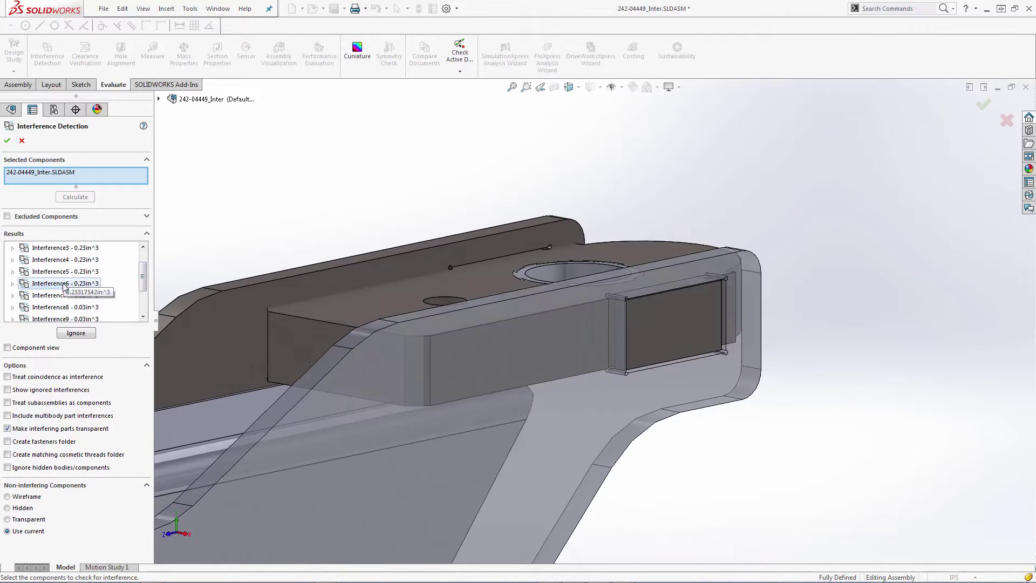
click(8, 141)
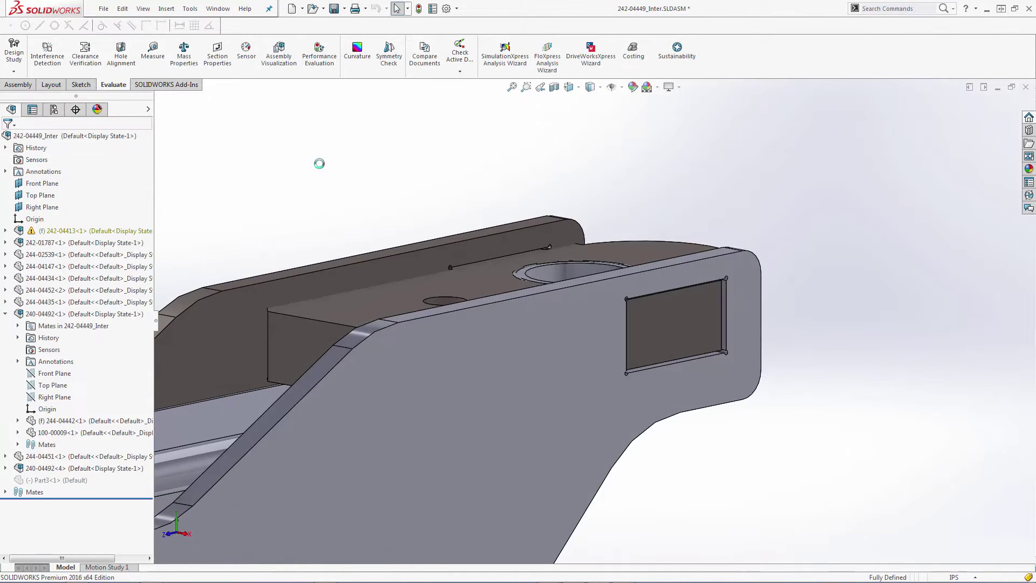
Hide the bushing in the upper bracket's large bore and check the diameter of the bore's edge
click(570, 284)
key(Escape)
scroll(559, 259, down, 3)
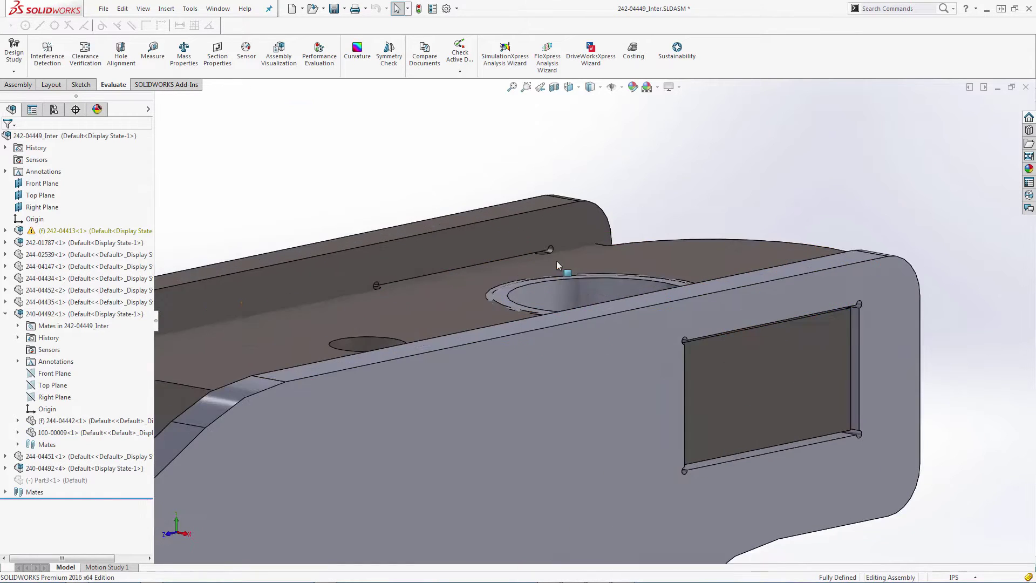
middle_drag(560, 278, 536, 364)
key(Tab)
click(467, 371)
click(698, 256)
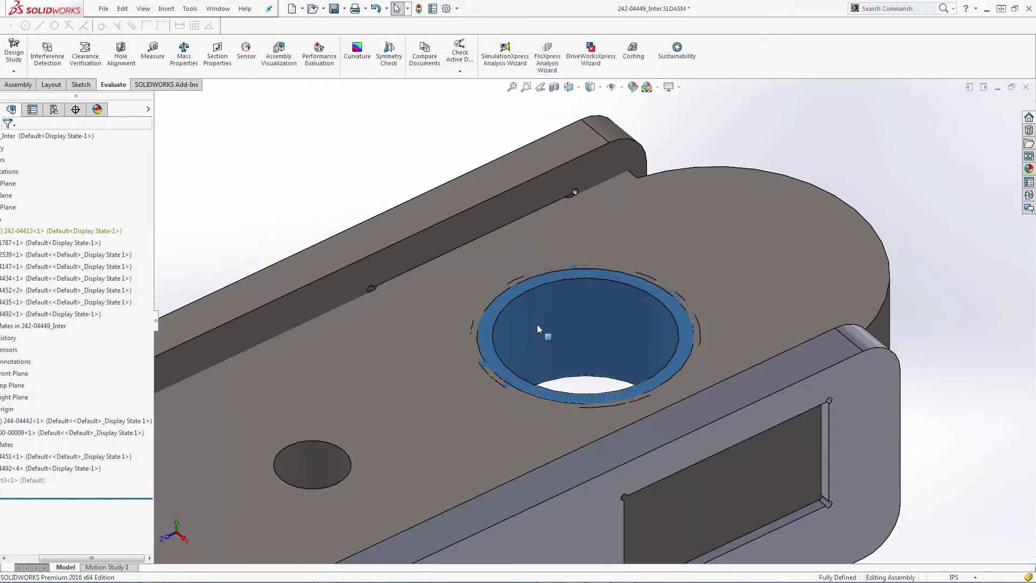
click(481, 321)
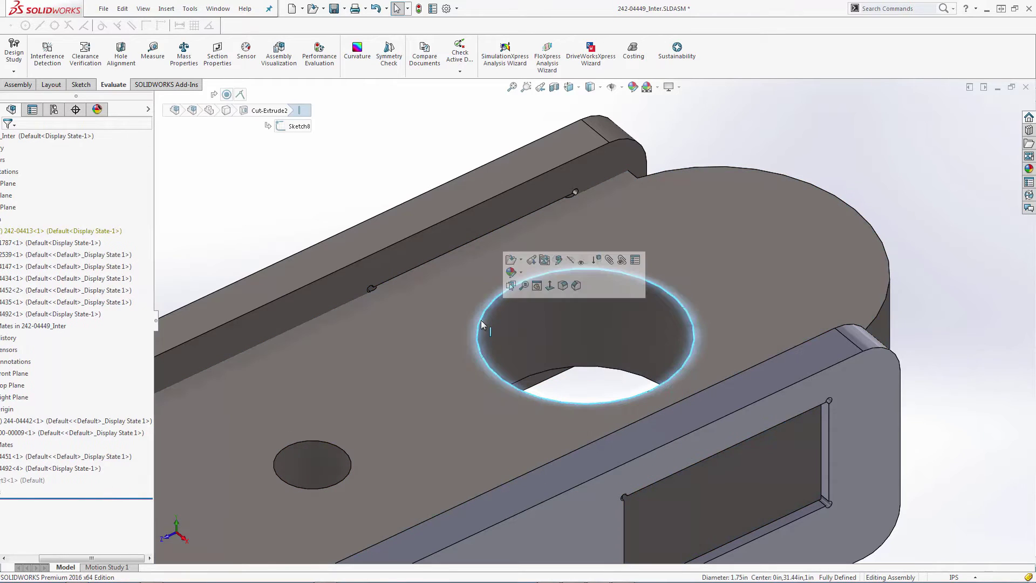
Open the bored bracket plate, part 244-04442, from the assembly in its own window
click(568, 347)
click(526, 255)
click(551, 192)
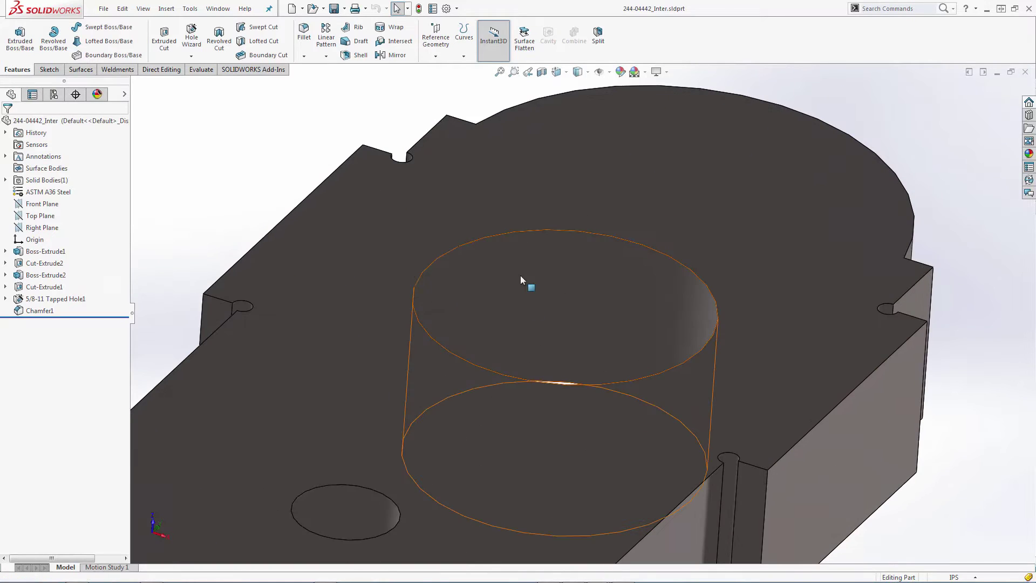
Enlarge the plate's large bore by offsetting its cylindrical face with Move Face in the flipped direction
click(154, 71)
click(12, 39)
click(477, 285)
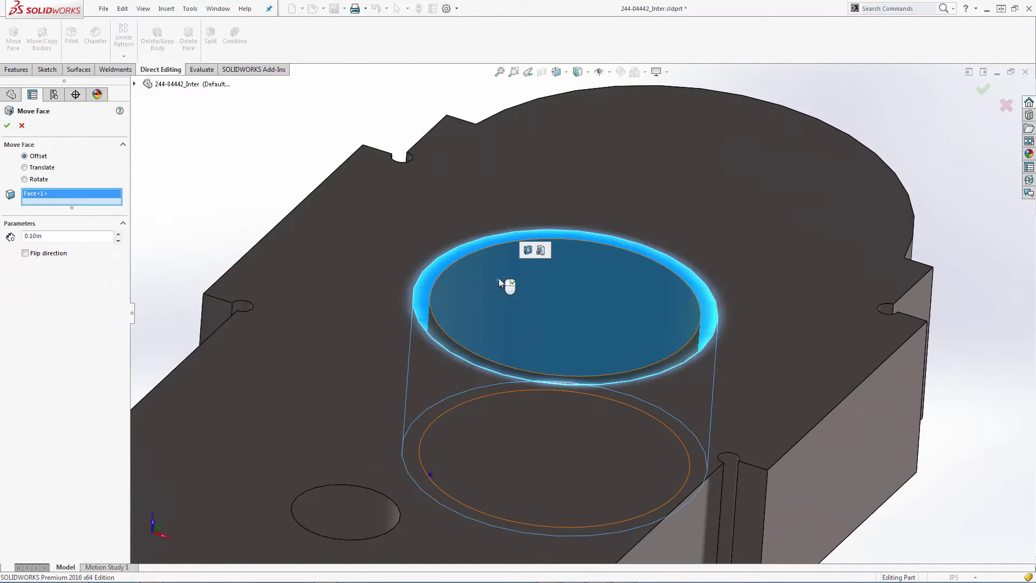
click(24, 252)
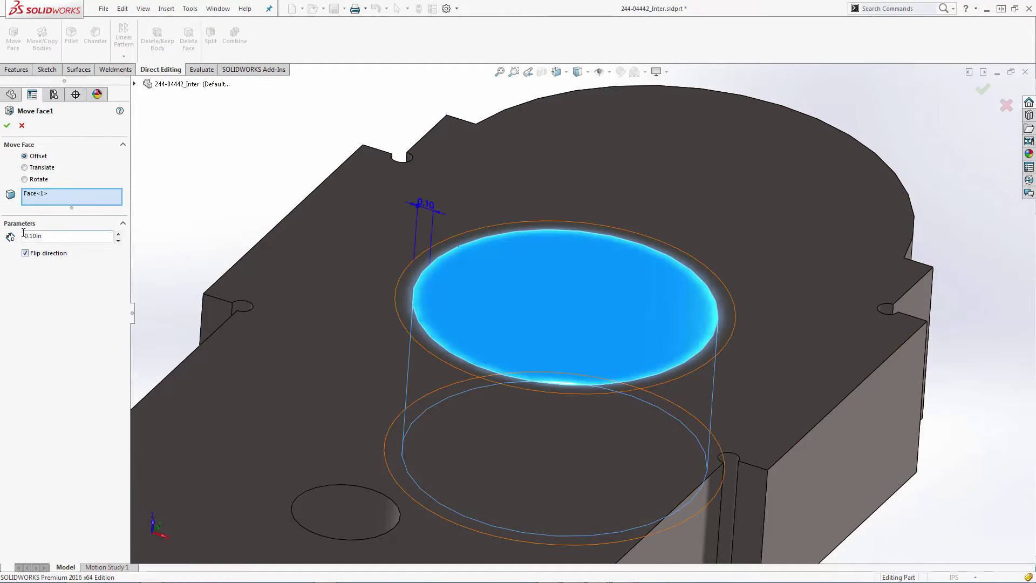
click(6, 127)
Switch back to the 242-04449_Inter assembly and edit plate 244-04442 in context
click(218, 9)
click(237, 167)
right_click(459, 312)
click(482, 153)
Edit the plate's Move Face1 feature on the large bore and finish editing the part in context
drag(82, 558, 53, 558)
click(27, 421)
right_click(77, 538)
click(85, 373)
click(7, 140)
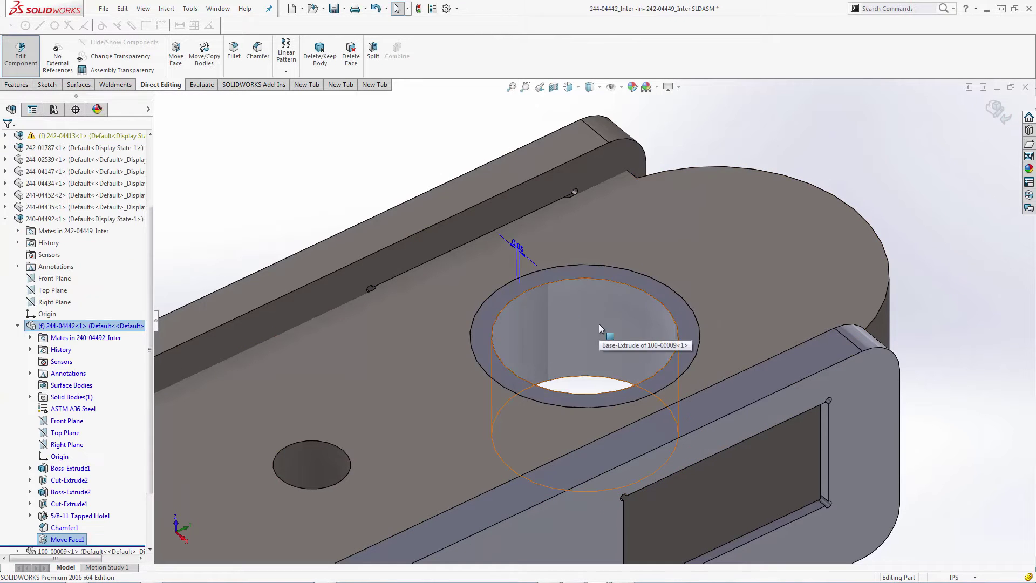
click(983, 114)
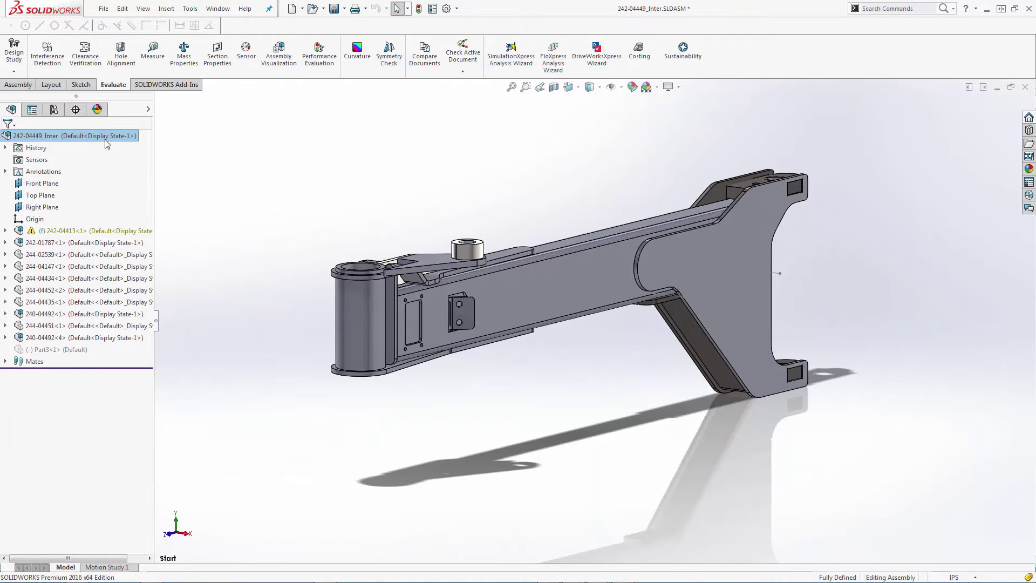
Run Interference Detection on the assembly again and inspect Interference3 at the upper bracket
click(48, 53)
click(75, 197)
click(74, 271)
click(526, 87)
drag(710, 156, 838, 247)
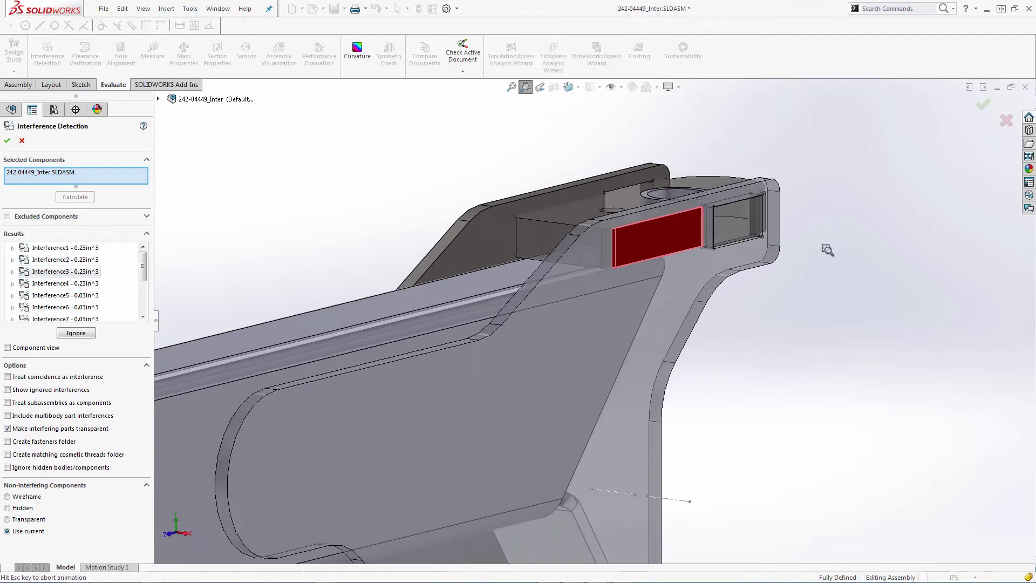
click(7, 140)
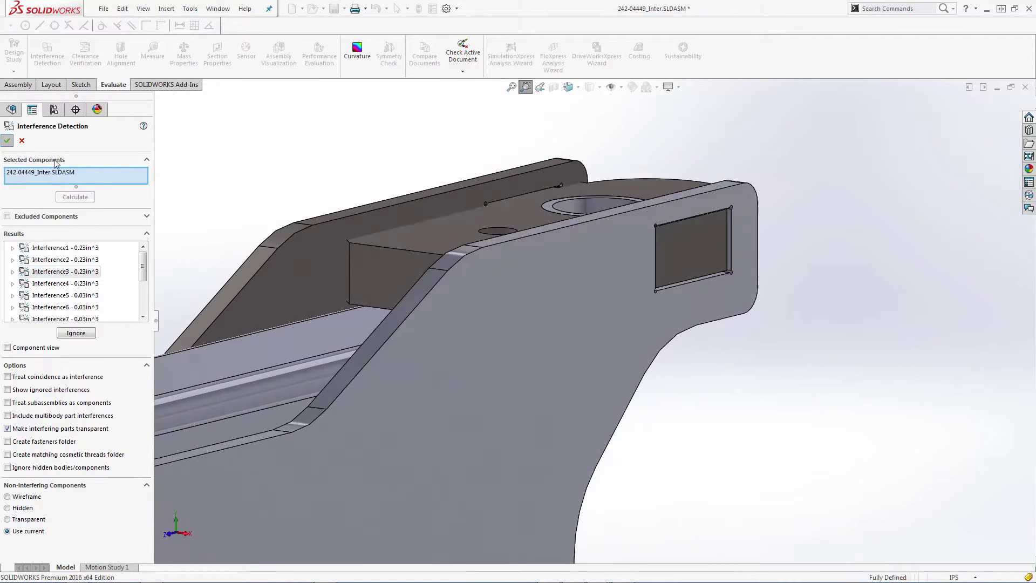
Leave the interference check and edit plate 244-04442 in the context of the assembly
middle_drag(450, 217, 543, 274)
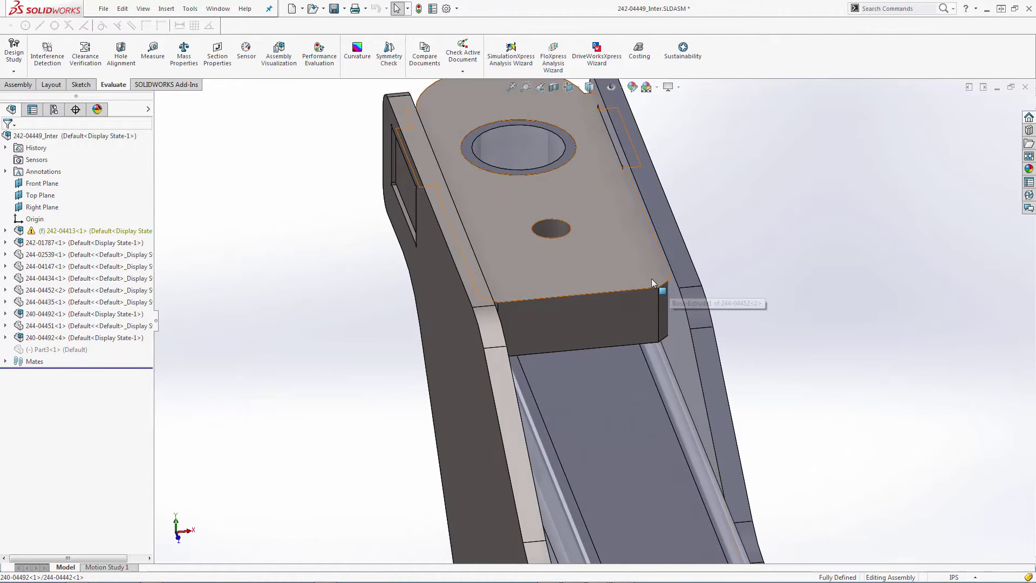
ctrl+middle_drag(649, 280, 591, 335)
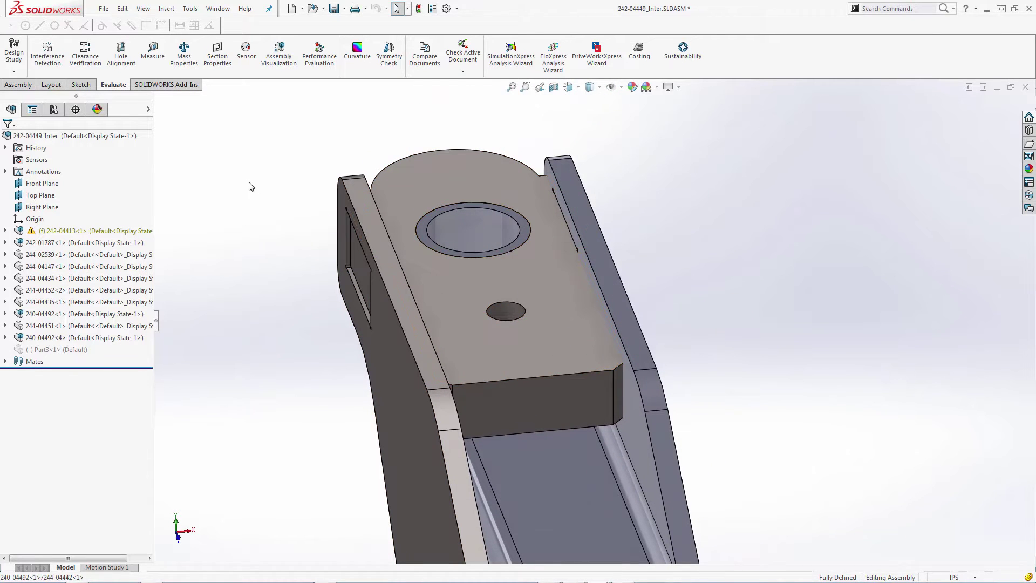
right_click(456, 287)
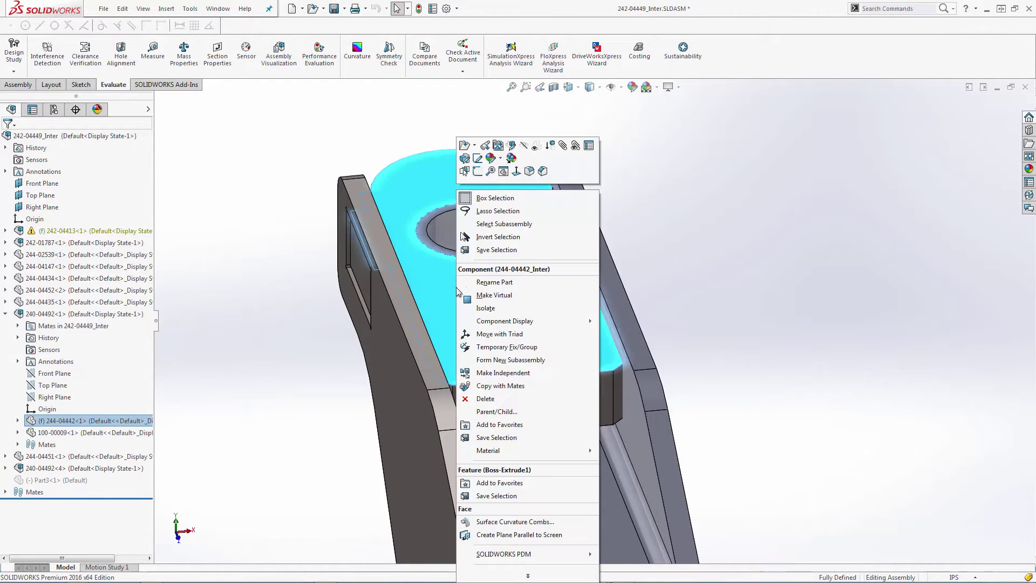
click(511, 146)
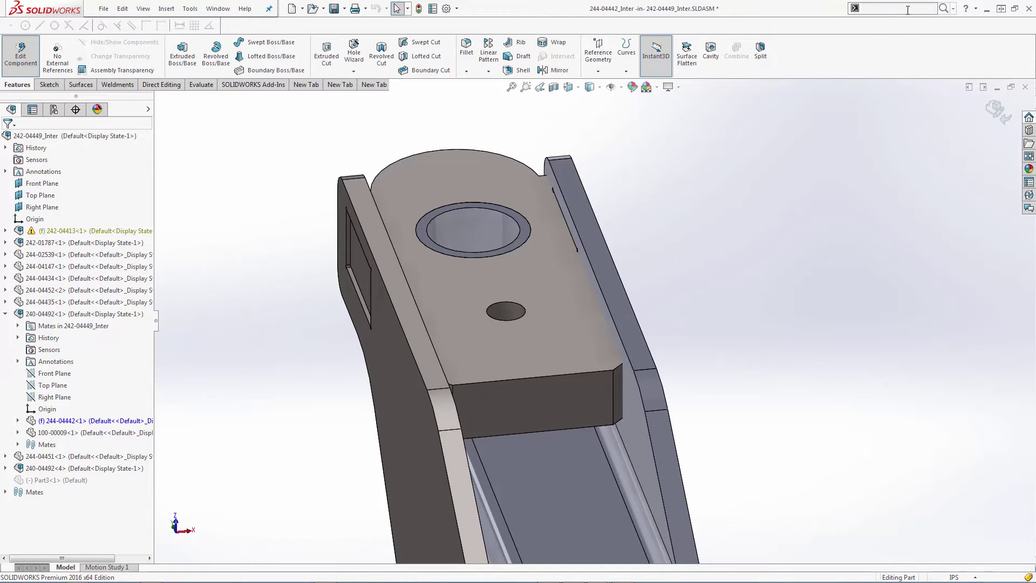
Find the Cavity command and cut a cavity in plate 244-04442 using the adjoining side plate 244-04452 as design component
text(cavit)
click(874, 22)
click(710, 51)
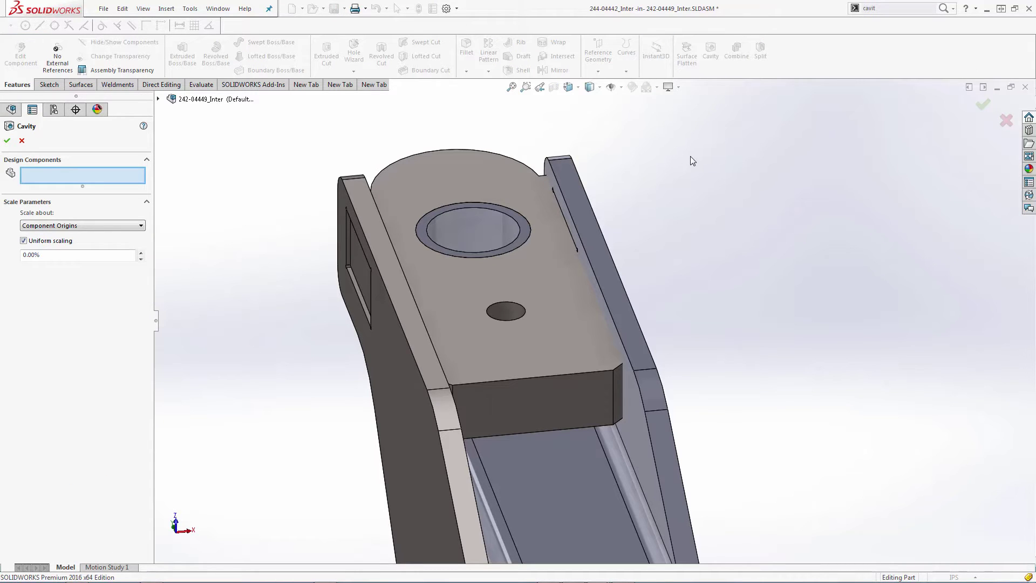
click(613, 298)
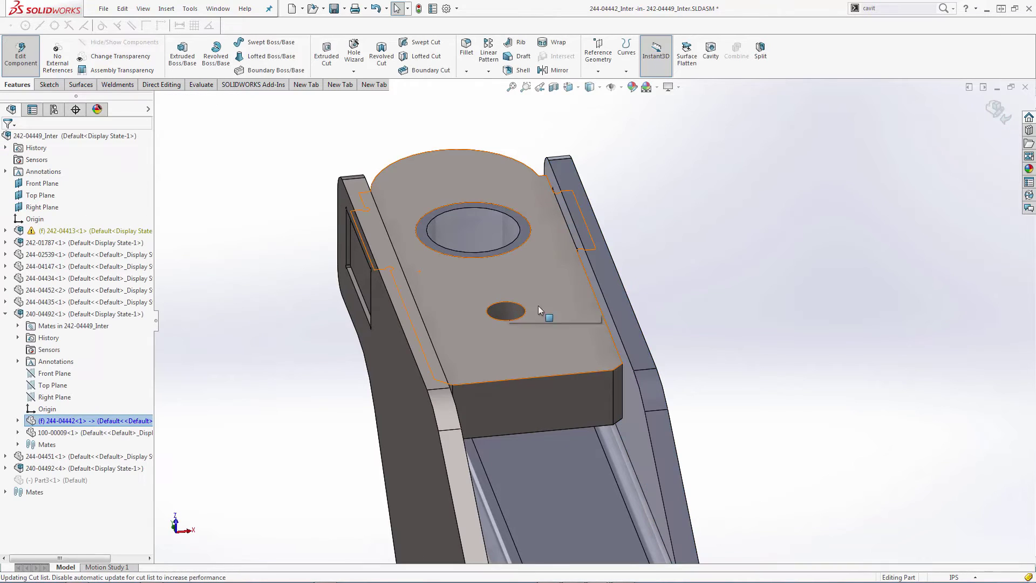
Open plate 244-04442 in its own window and examine its Cavity1 feature along the side edges
scroll(594, 340, down, 4)
click(562, 334)
click(588, 274)
scroll(576, 366, up, 5)
middle_drag(566, 373, 507, 397)
click(28, 335)
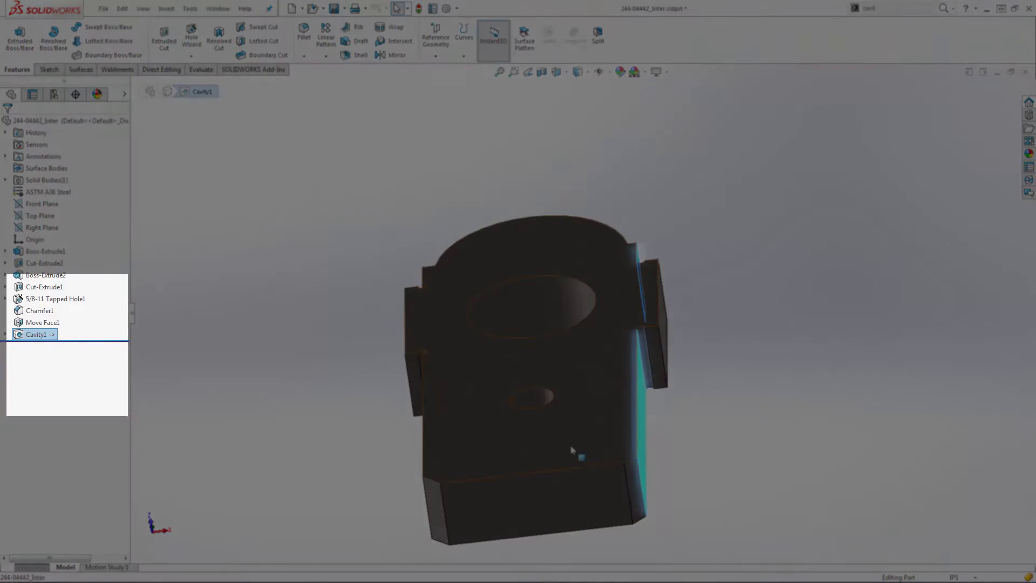
middle_drag(574, 453, 576, 492)
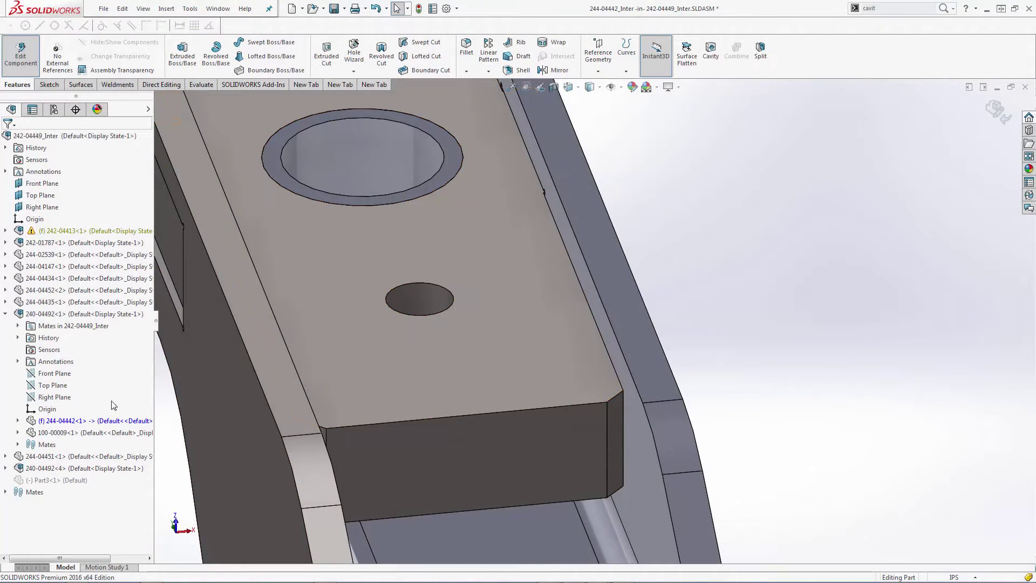
Finish editing the part in context and run Interference Detection on only plate 244-04442 and side plate 244-04452
click(997, 111)
click(114, 84)
click(48, 55)
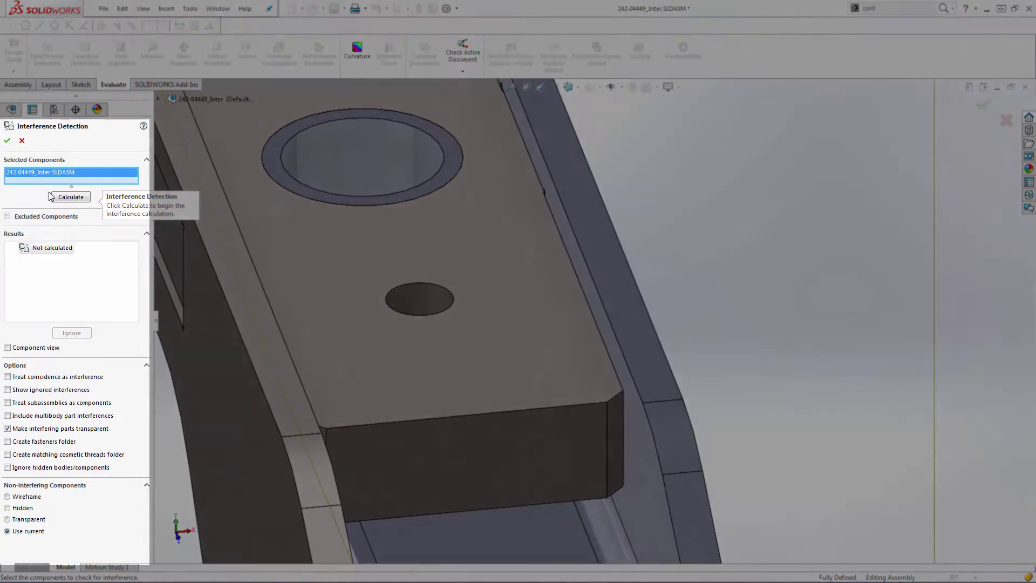
right_click(53, 179)
click(77, 188)
click(518, 281)
click(607, 296)
click(88, 215)
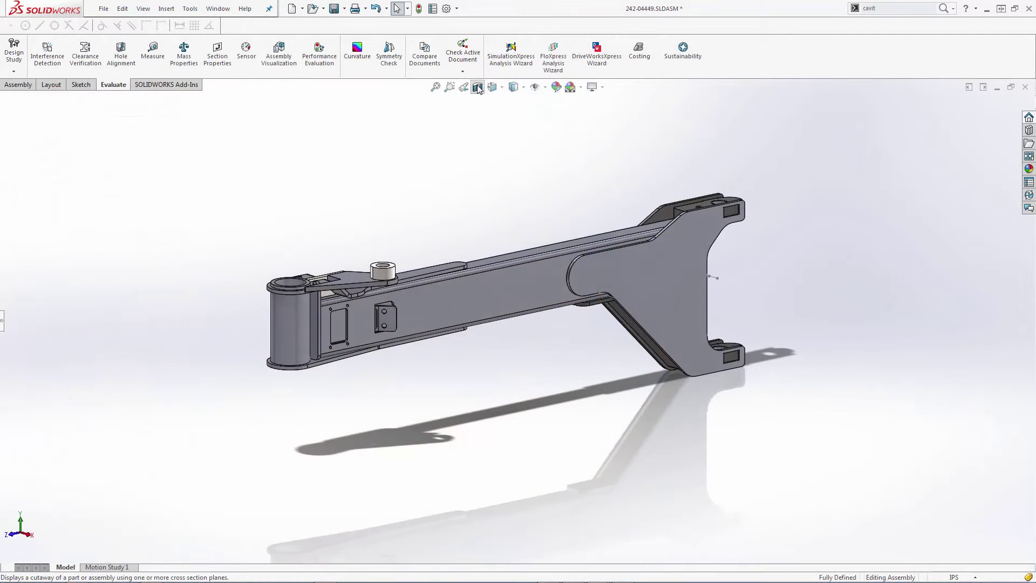
Section the 242-04449 assembly lengthwise, examine the joints at the bracket end, and turn the section view off
click(478, 87)
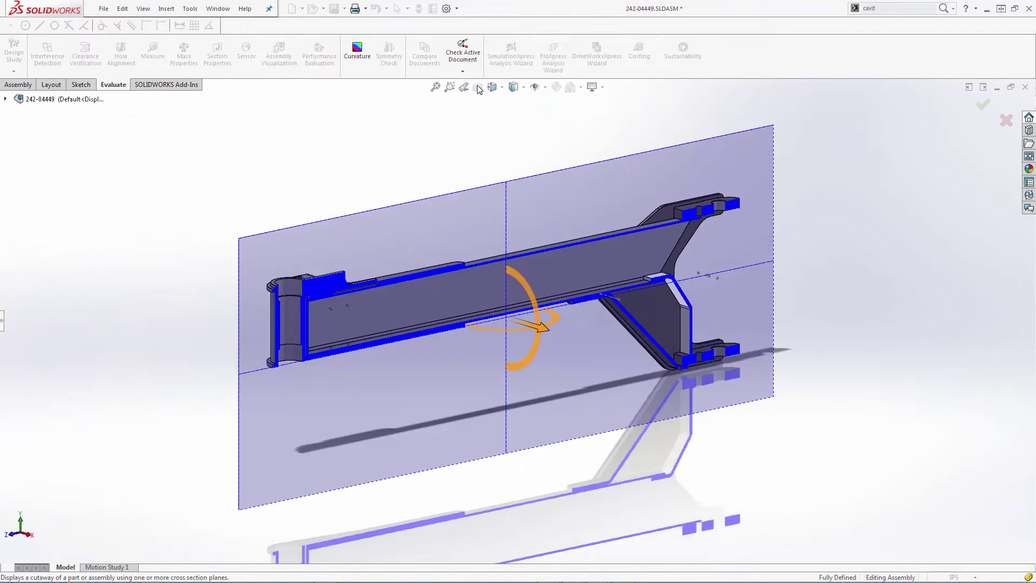
click(979, 107)
middle_drag(529, 319, 490, 282)
drag(324, 263, 321, 265)
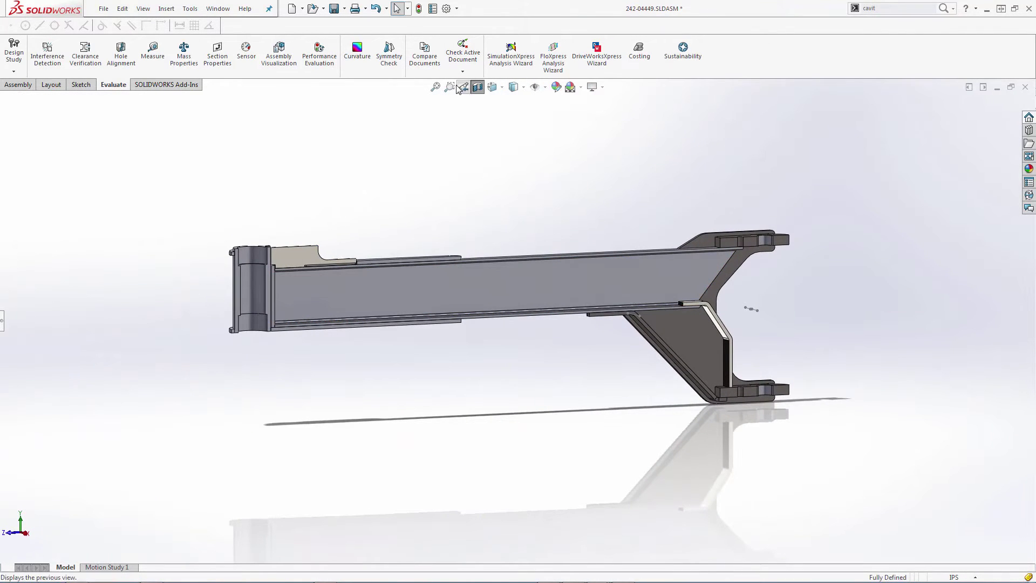
drag(585, 225, 836, 434)
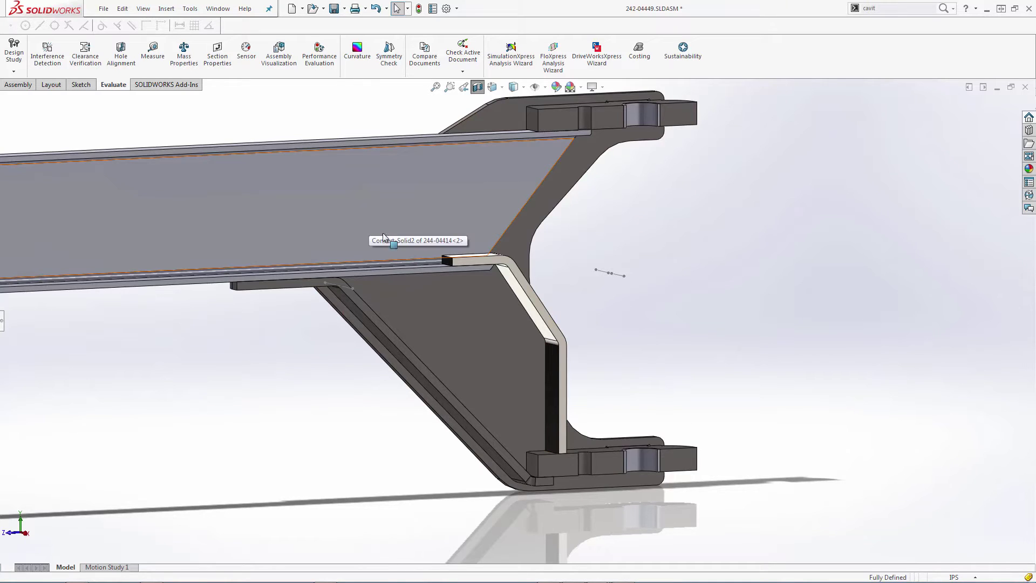
click(478, 86)
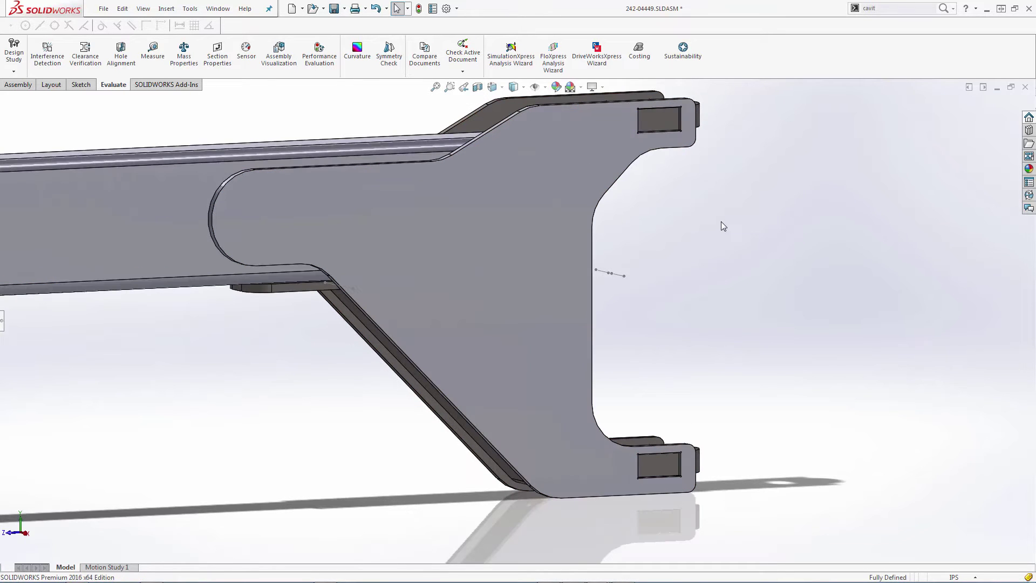
key(f)
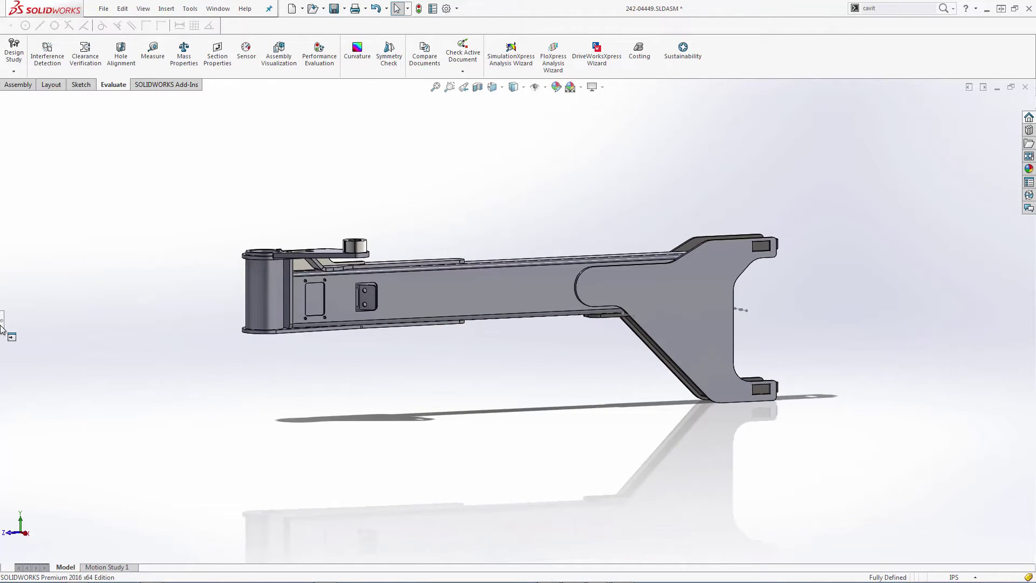
Insert a new part into the 242-04449 assembly on the beam's flat side face and discard its initial sketch
click(1, 324)
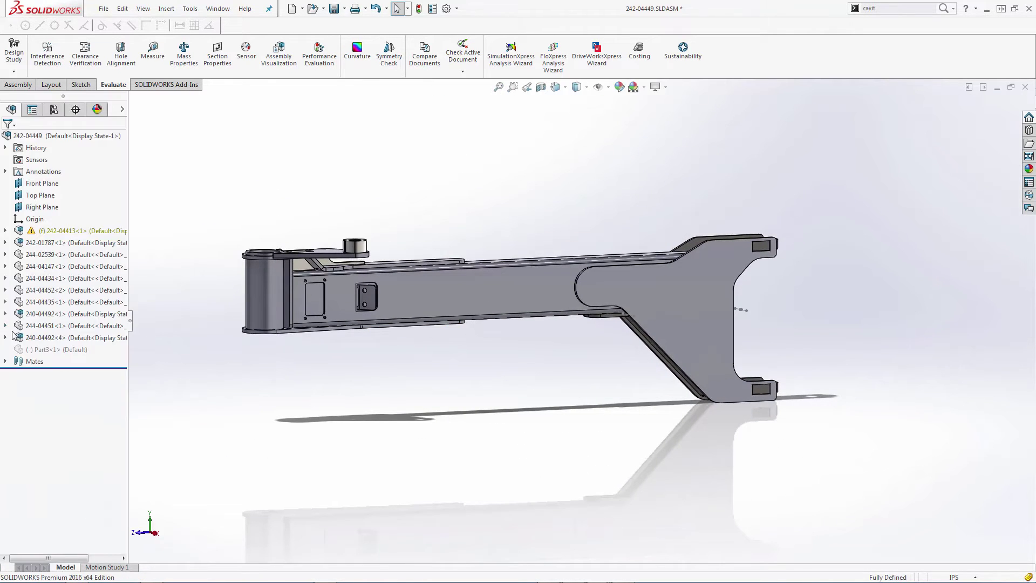
click(166, 9)
mouse_move(187, 27)
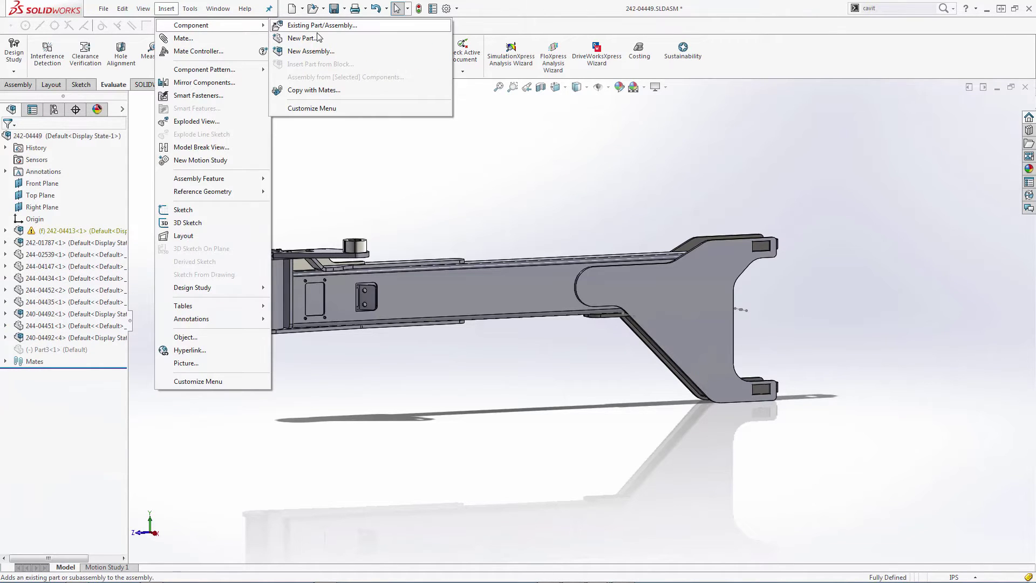
click(303, 39)
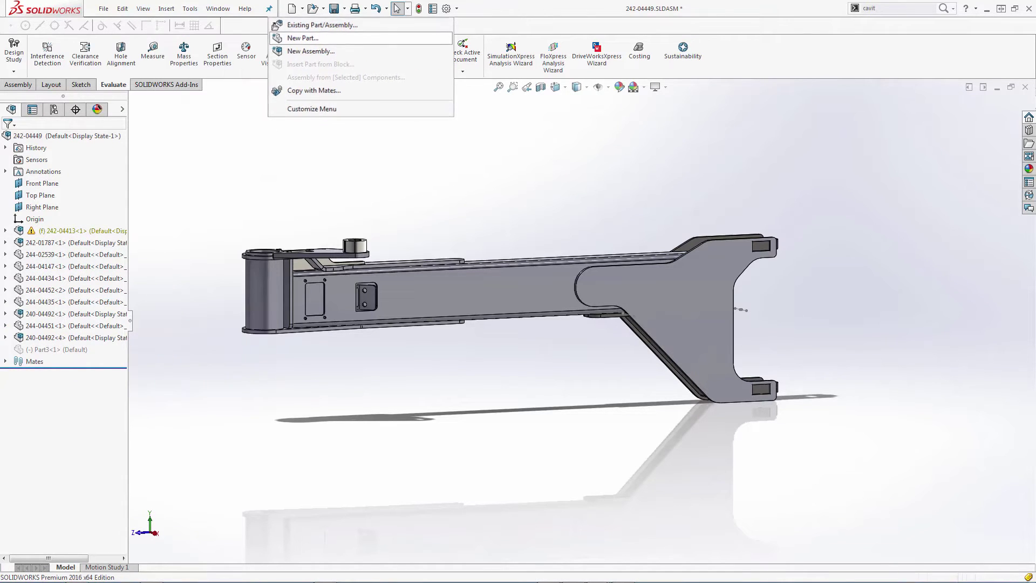
click(420, 291)
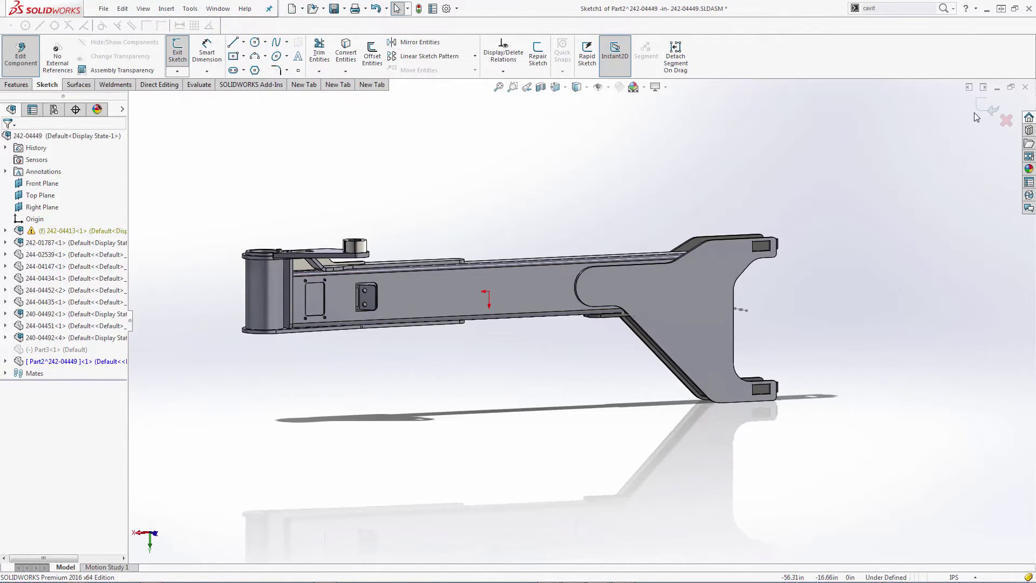
click(1005, 120)
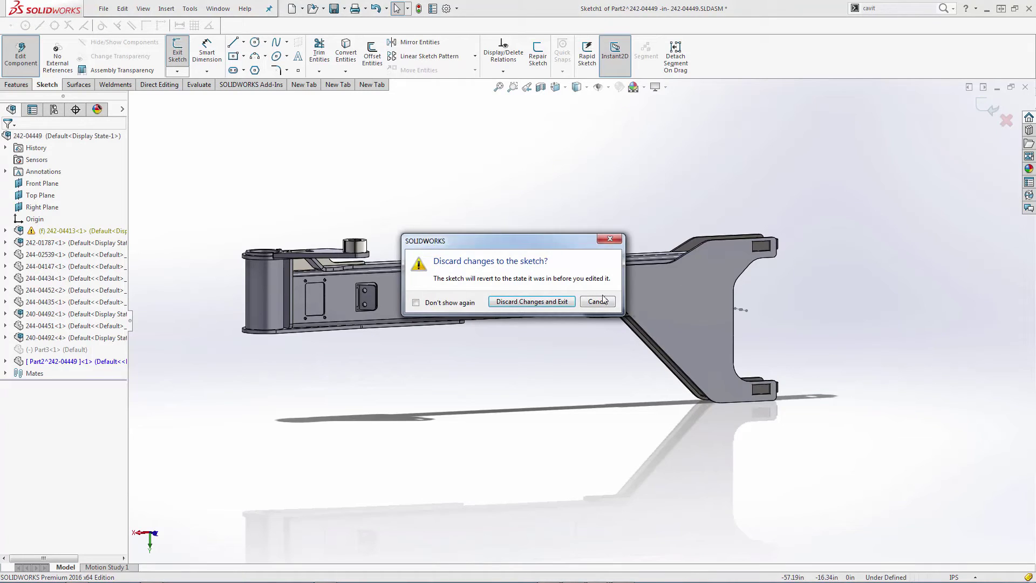
click(542, 302)
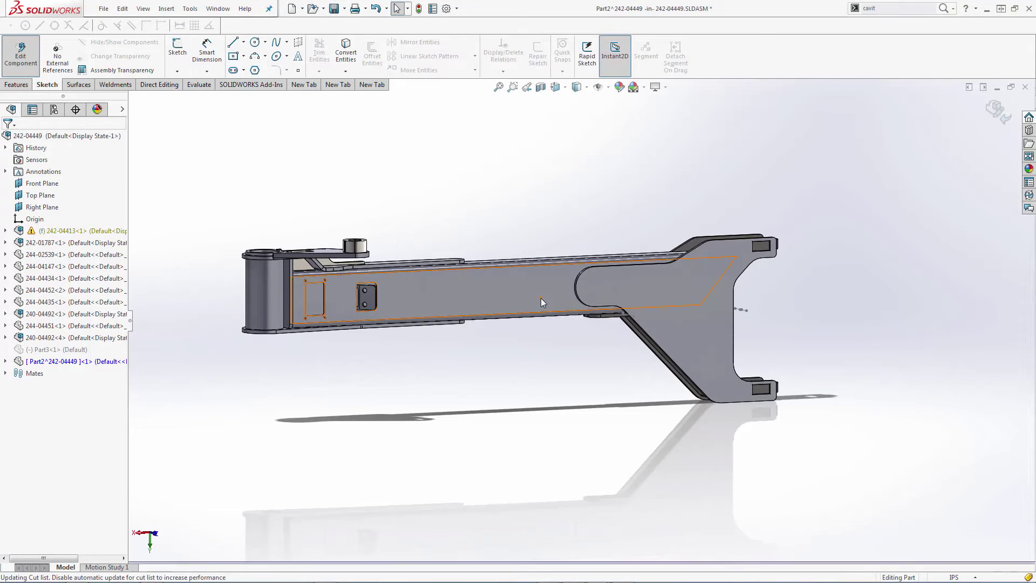
click(56, 362)
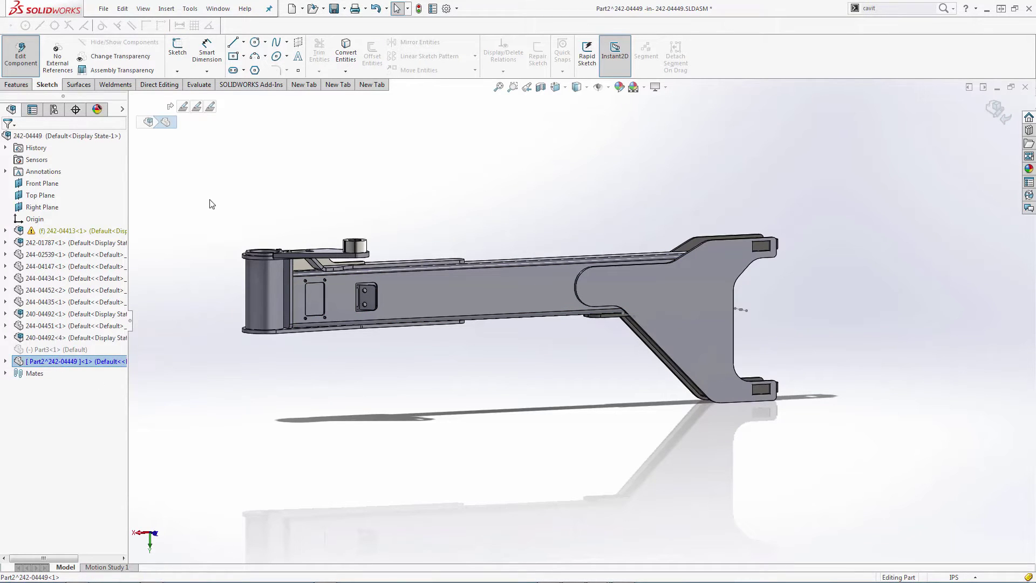
click(300, 203)
Offset the outer face of side plate 244-04452 by 0.19 in with Offset Surface in the flipped direction
middle_drag(300, 202, 360, 247)
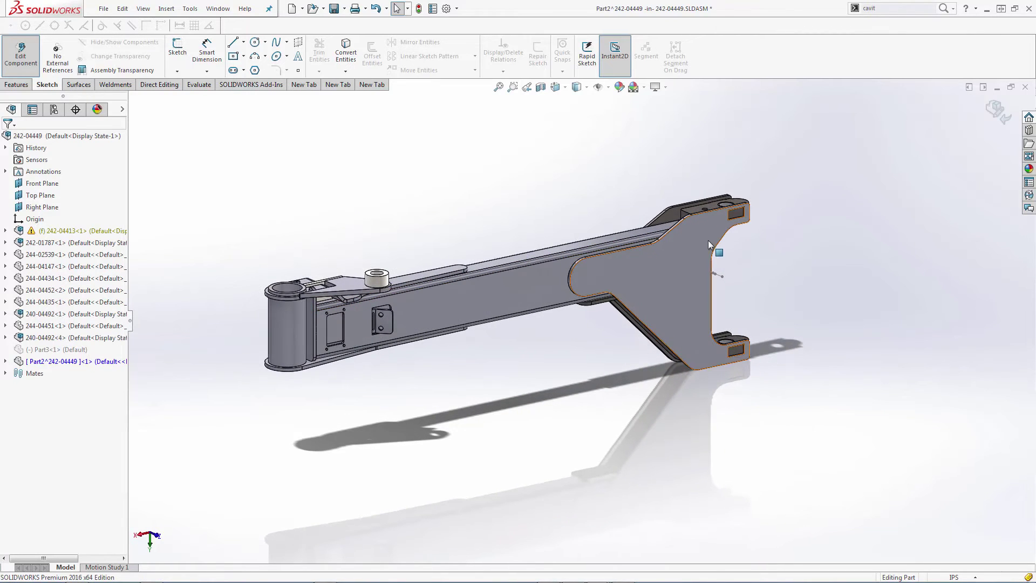
click(78, 85)
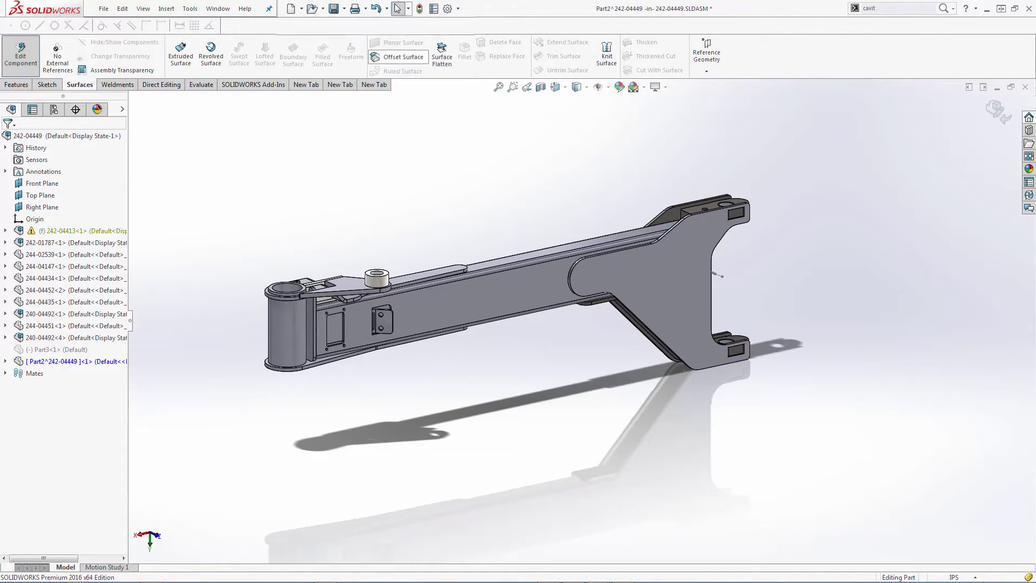
click(403, 56)
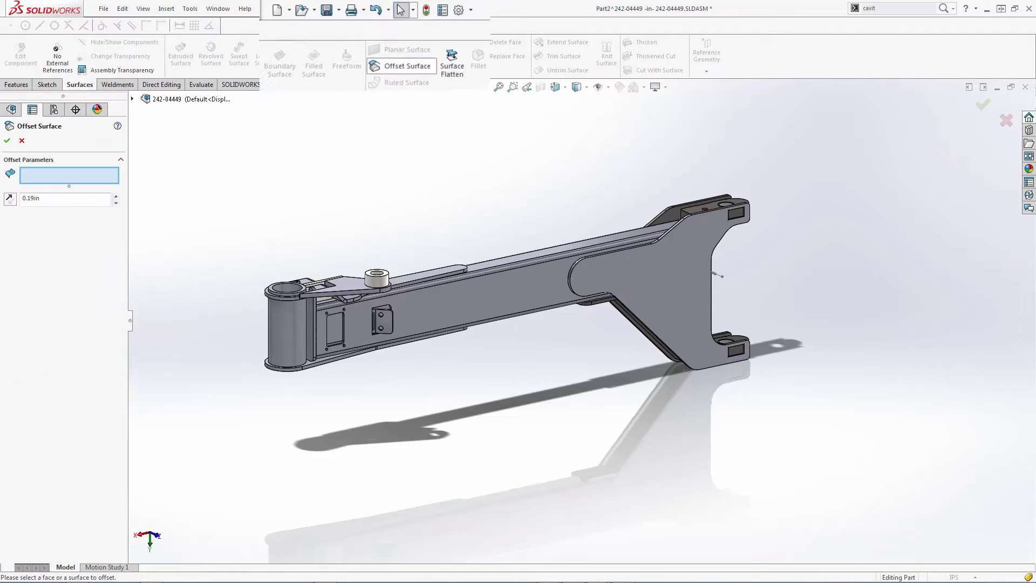
click(639, 305)
double_click(49, 197)
text(.1)
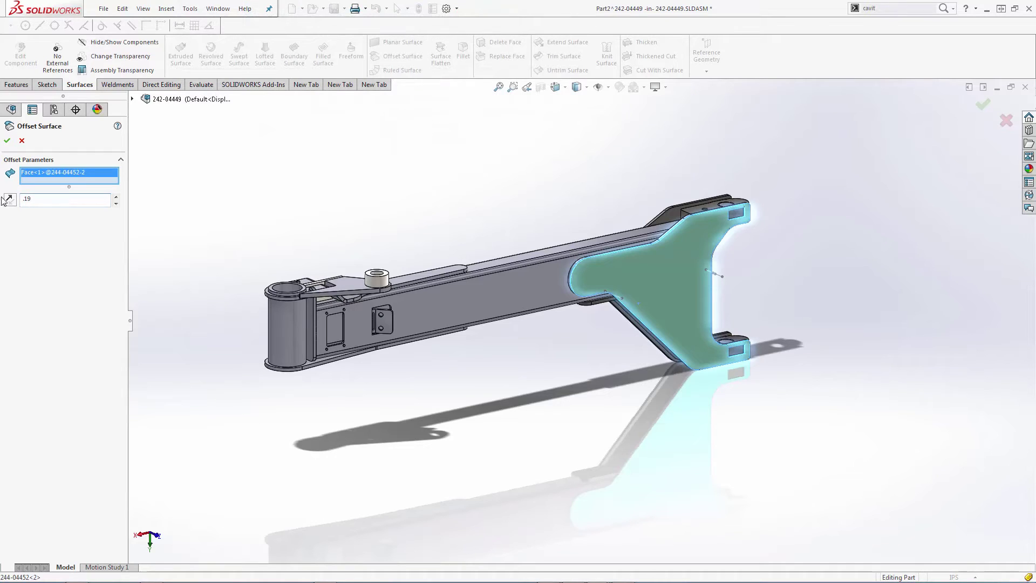
click(11, 204)
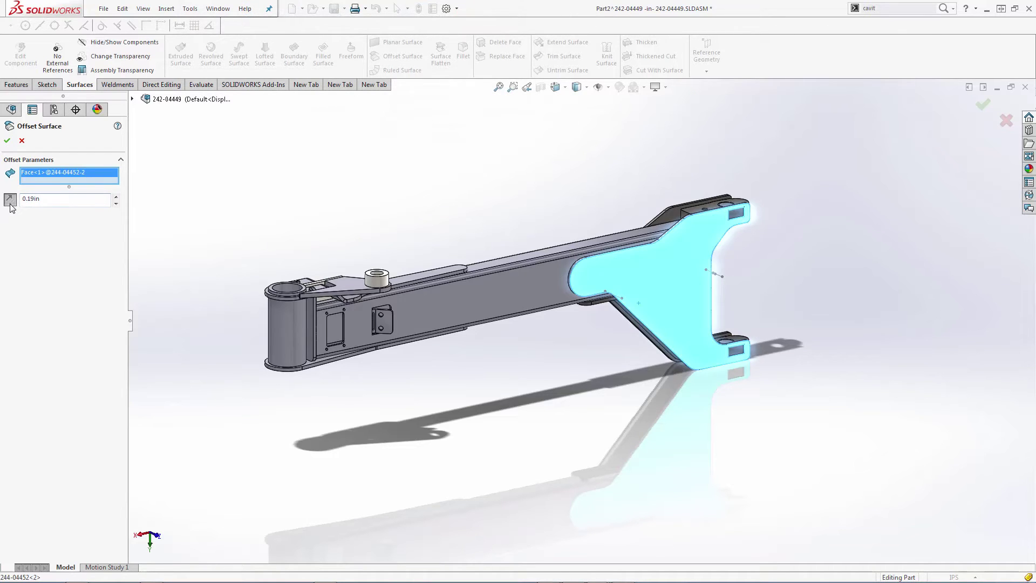
click(7, 140)
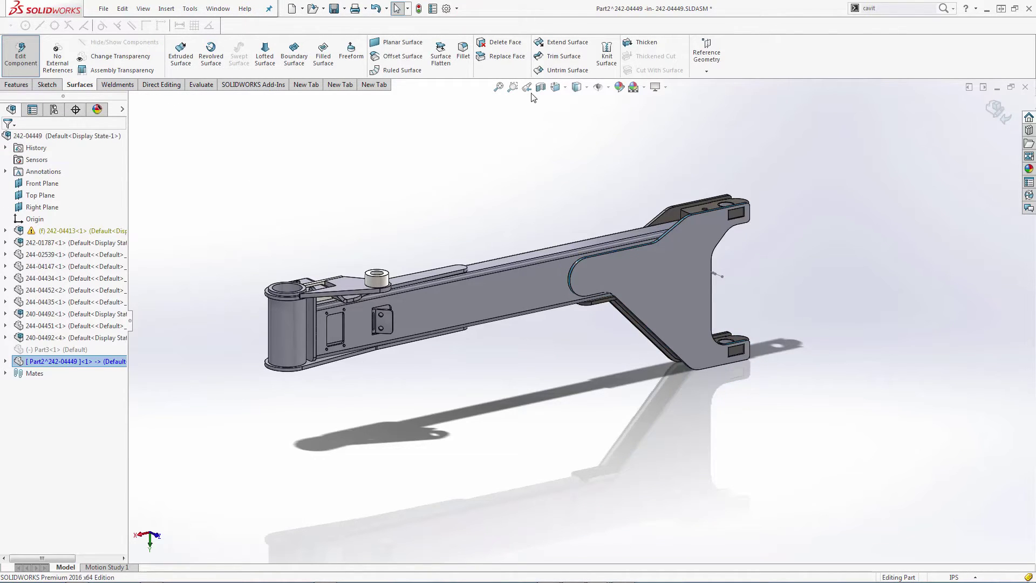
drag(542, 131, 784, 345)
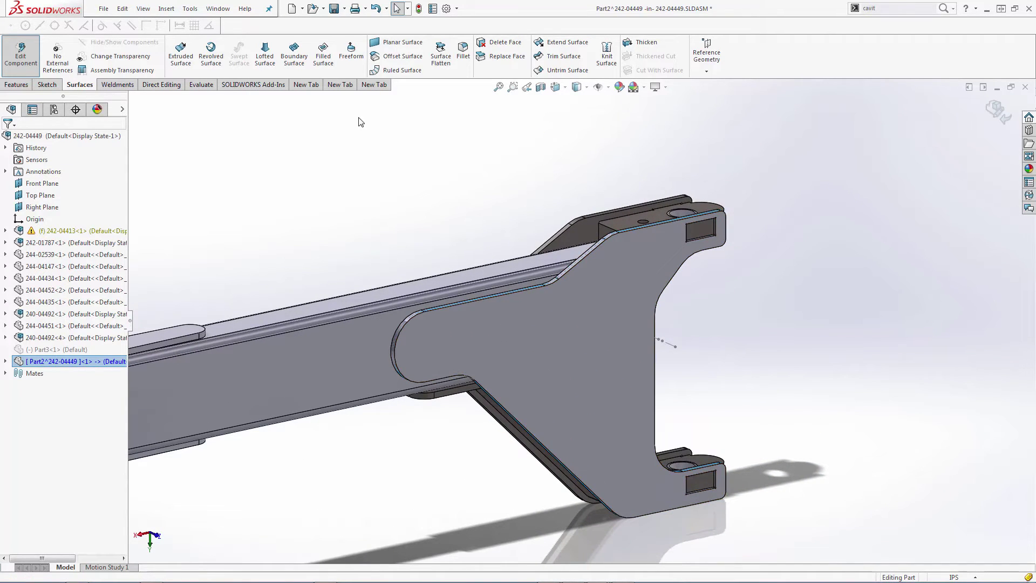
click(412, 56)
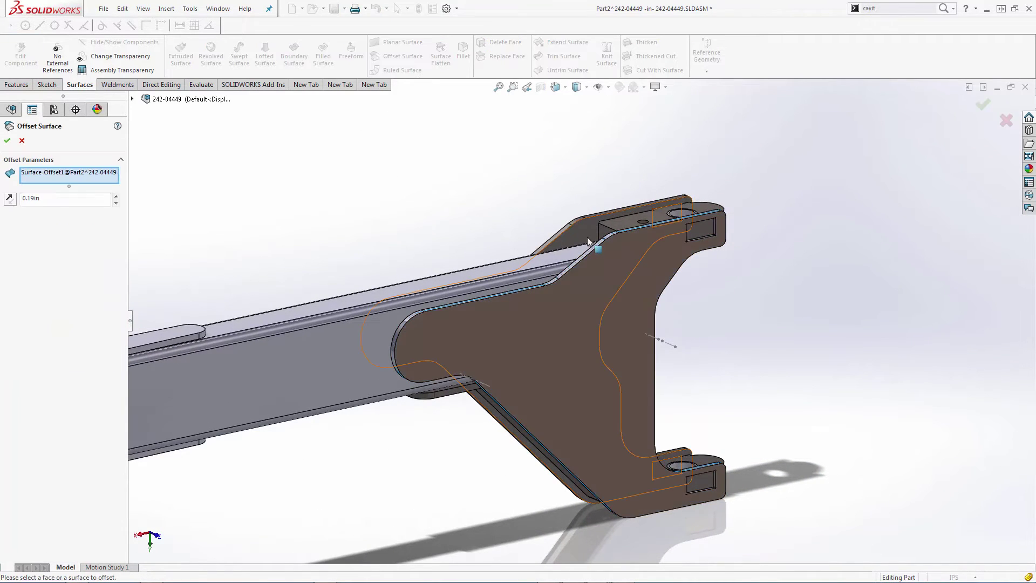
click(587, 238)
click(575, 300)
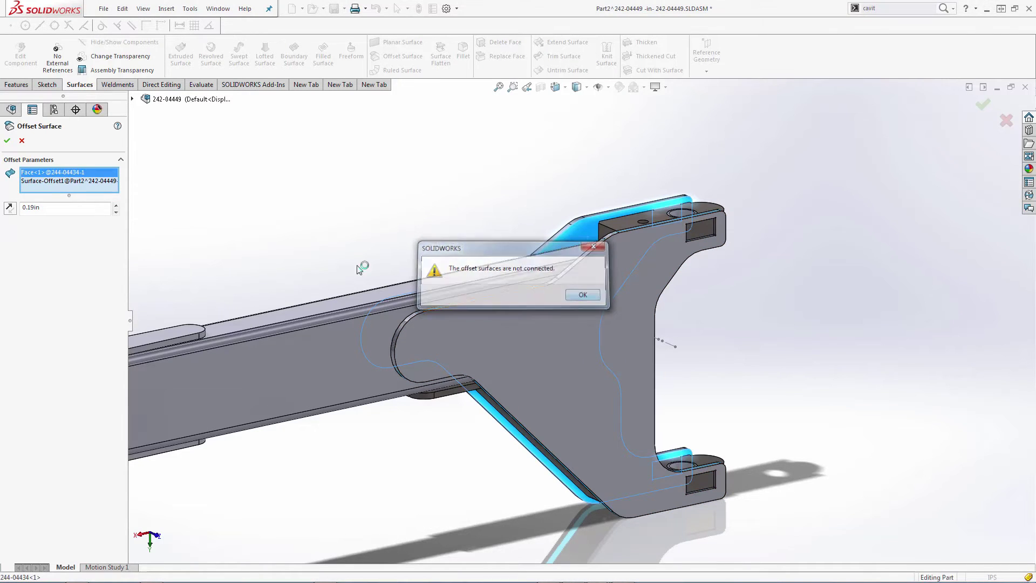
right_click(96, 183)
click(196, 201)
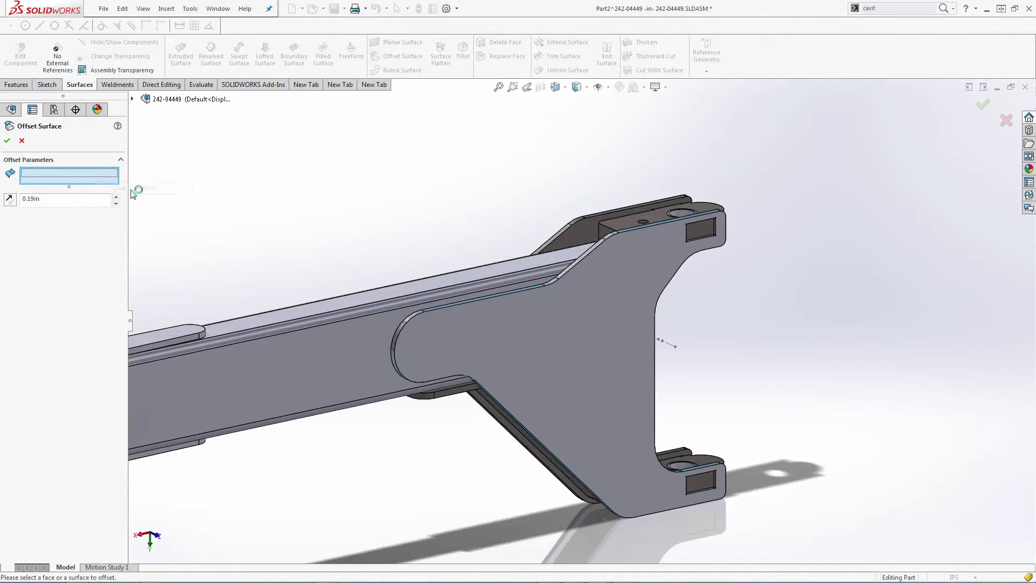
key(Escape)
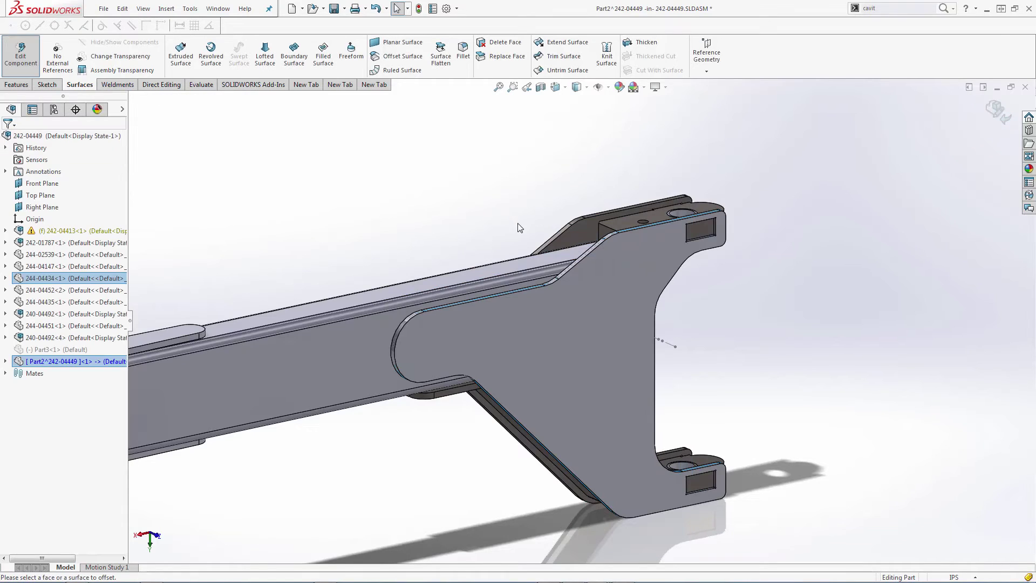
Offset the face of side plate 244-04434 by 0.19 in with Offset Surface
click(399, 56)
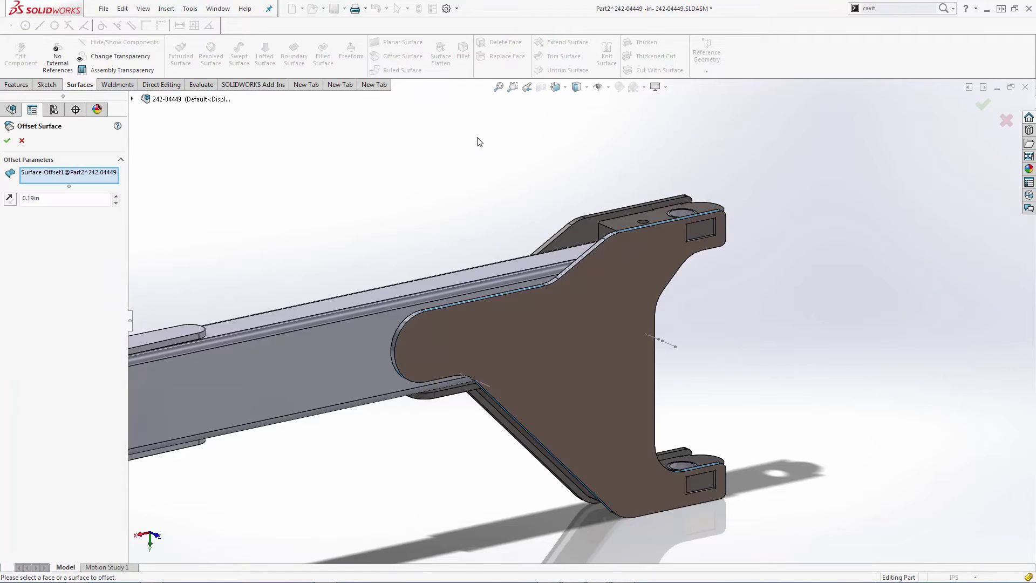
right_click(95, 174)
click(128, 183)
click(577, 240)
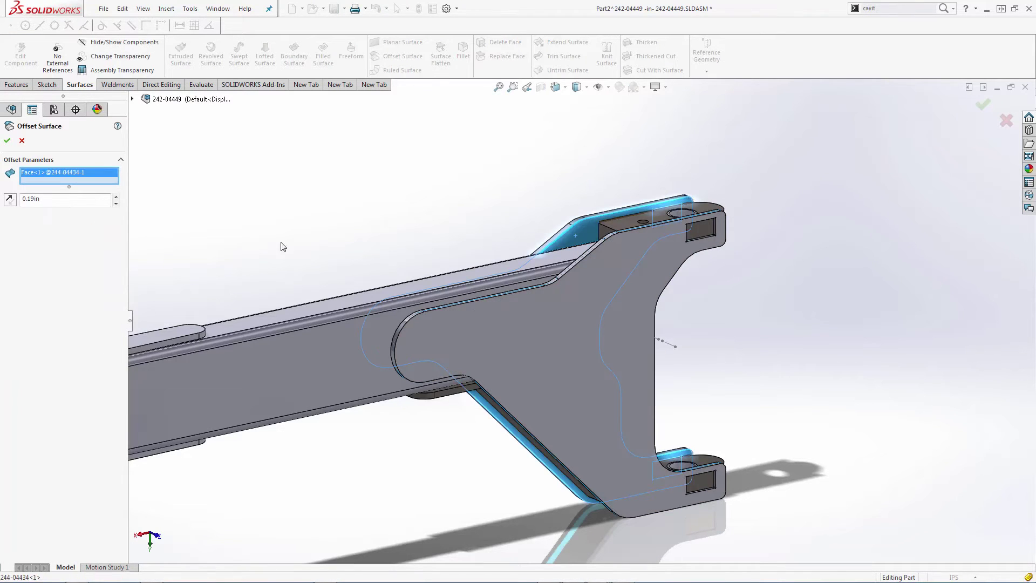
key(Escape)
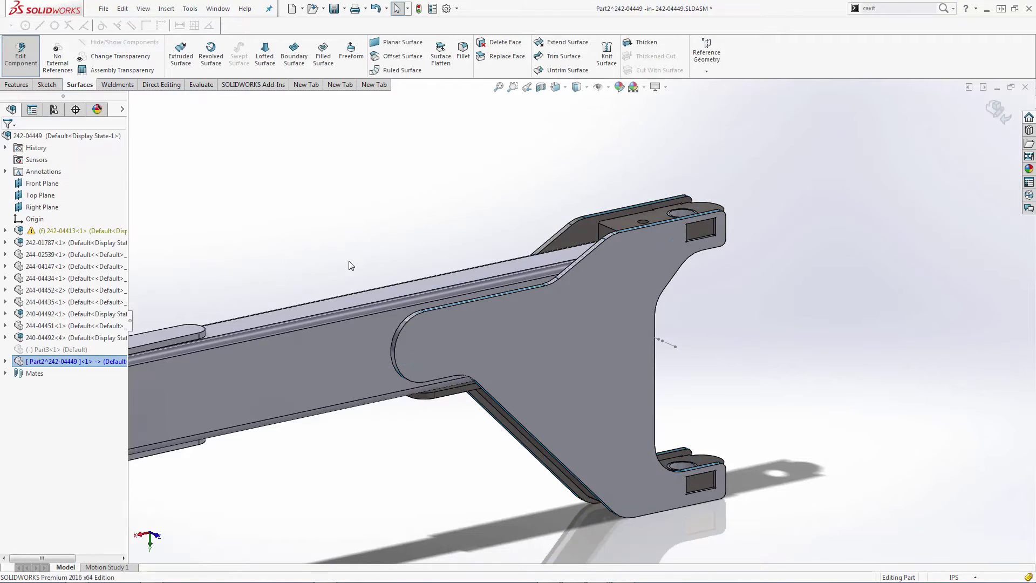
Offset all tangent upper faces of the bent hub plate 244-01731 by 0.19 in with Offset Surface
ctrl+middle_drag(340, 269, 675, 200)
middle_drag(441, 421, 289, 410)
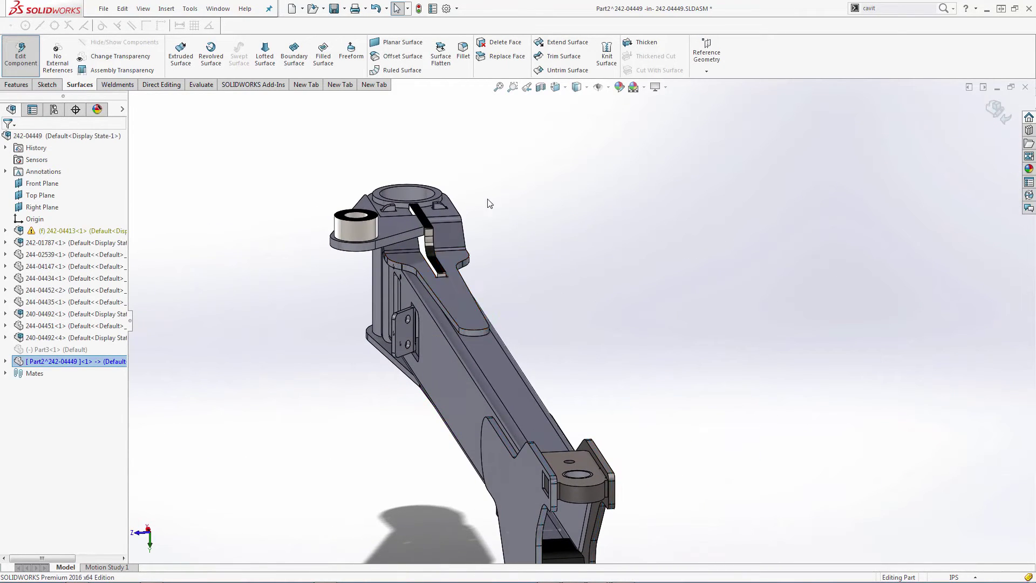
click(403, 56)
right_click(447, 299)
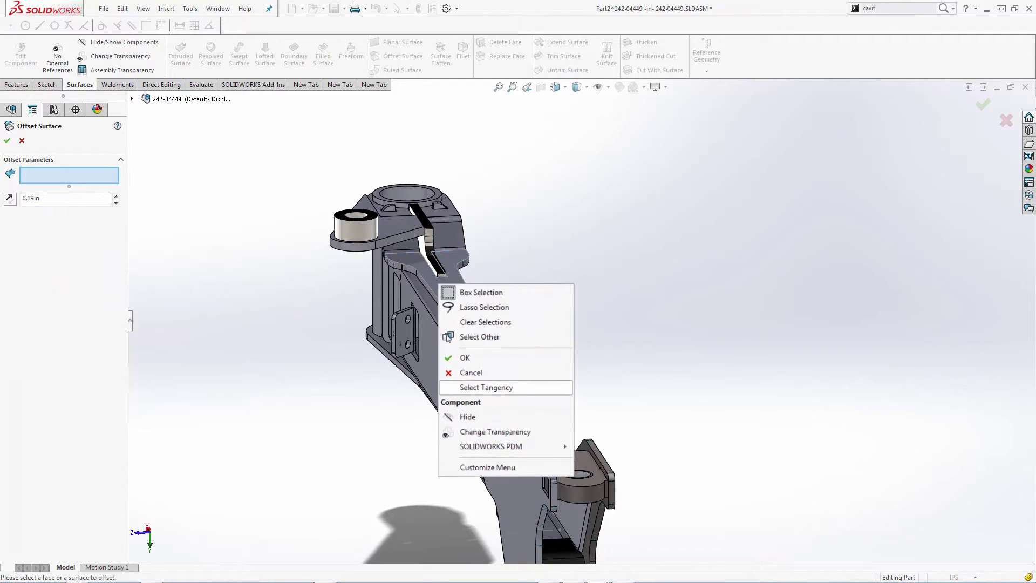
click(488, 386)
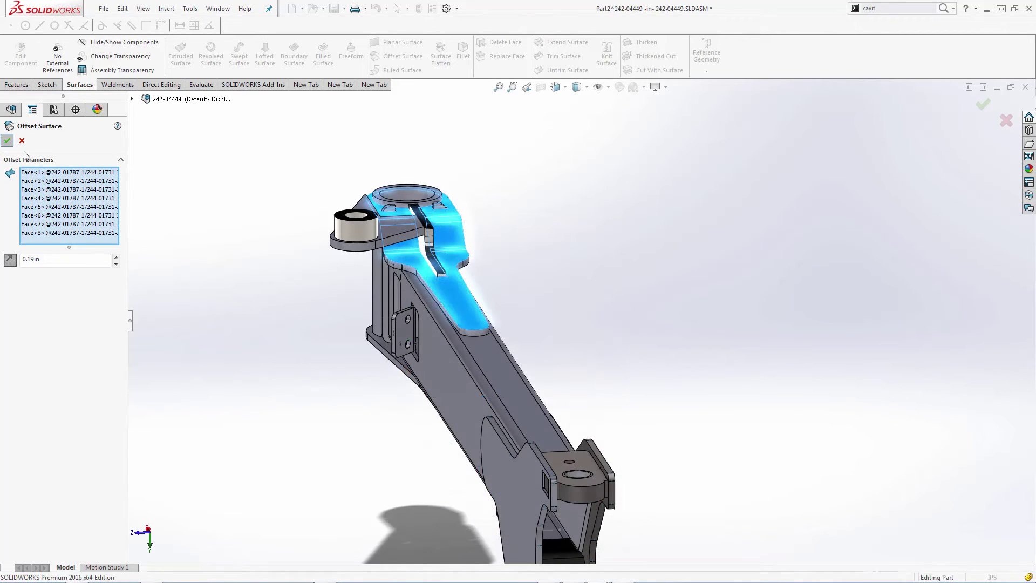
click(7, 142)
Offset the tangent chain of the beam's faces by 0.19 in with Offset Surface
middle_drag(273, 338, 531, 367)
click(402, 56)
right_click(408, 289)
click(456, 380)
key(Return)
Offset the outer face of the opposite hub-end plate by 0.19 in in the flipped direction
middle_drag(394, 399, 518, 310)
click(402, 57)
click(293, 313)
click(11, 199)
click(7, 141)
Offset the flat face of the lug plate beside the cylindrical boss by 0.19 in, clearing wrongly selected surfaces first
middle_drag(381, 197, 345, 319)
click(414, 57)
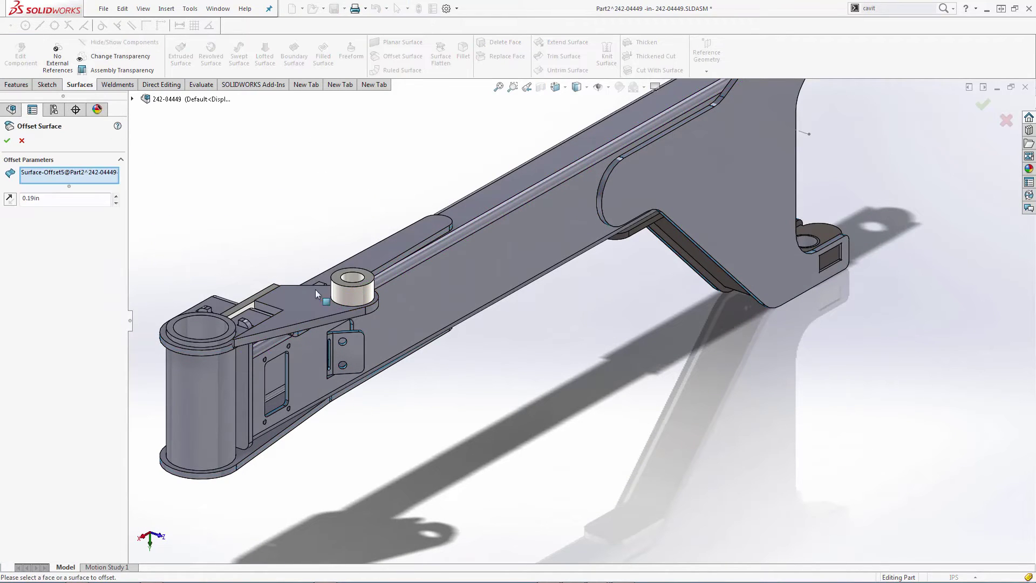
click(316, 301)
click(583, 294)
right_click(96, 181)
click(118, 188)
click(288, 299)
key(Return)
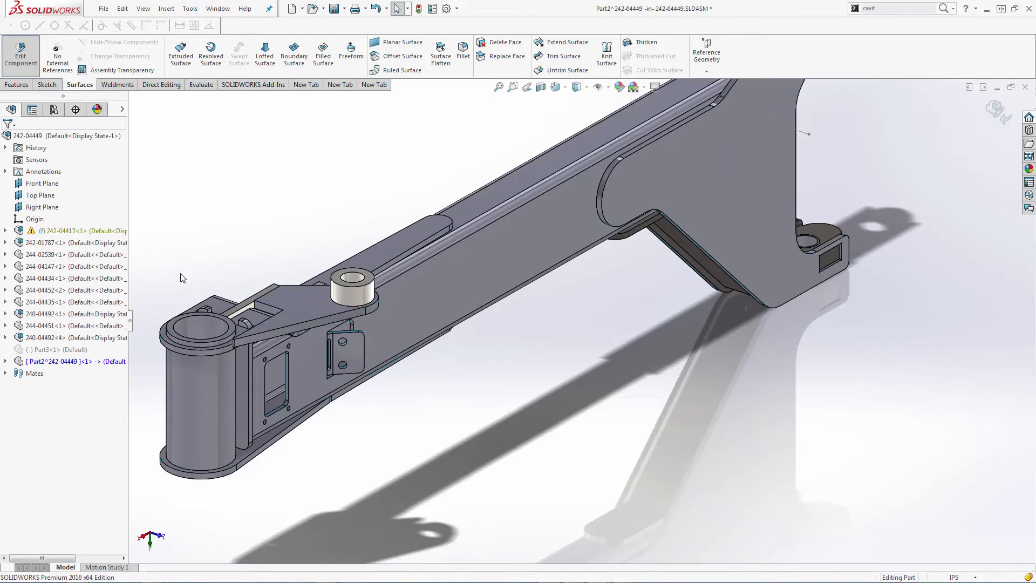
Open the in-context part in its own window and examine the offset surfaces from the other side
right_click(99, 367)
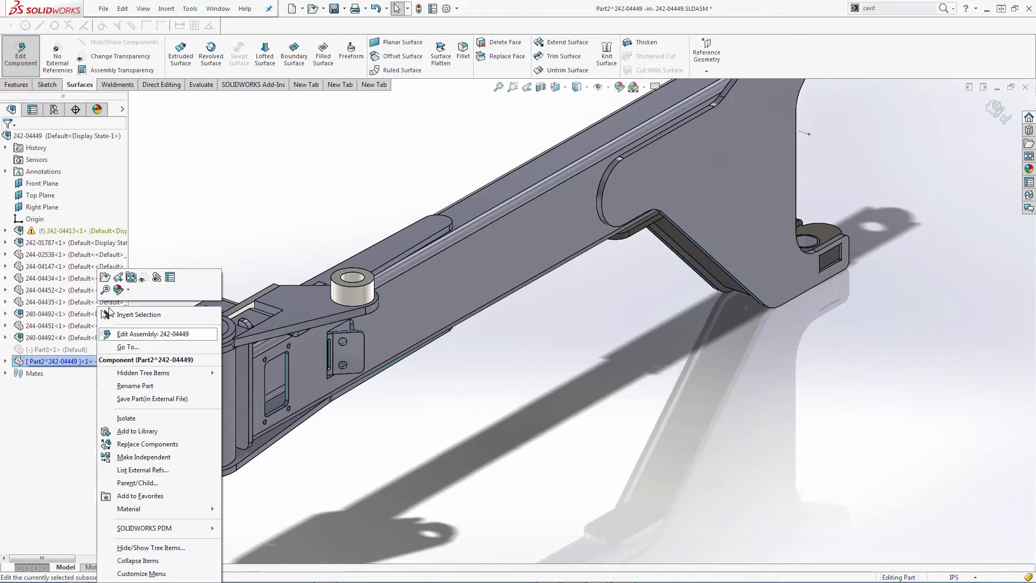
click(105, 279)
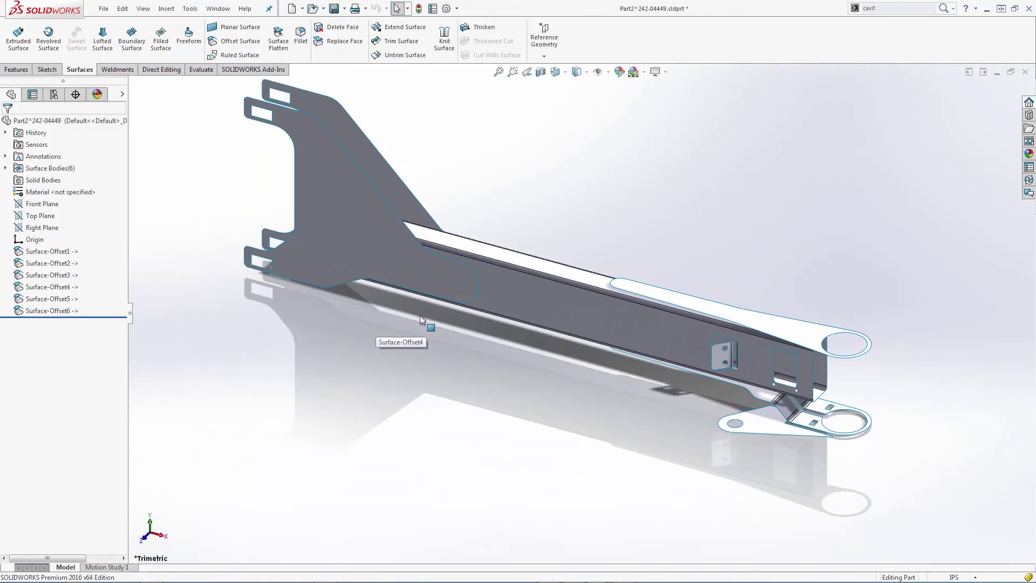
middle_drag(421, 317, 659, 239)
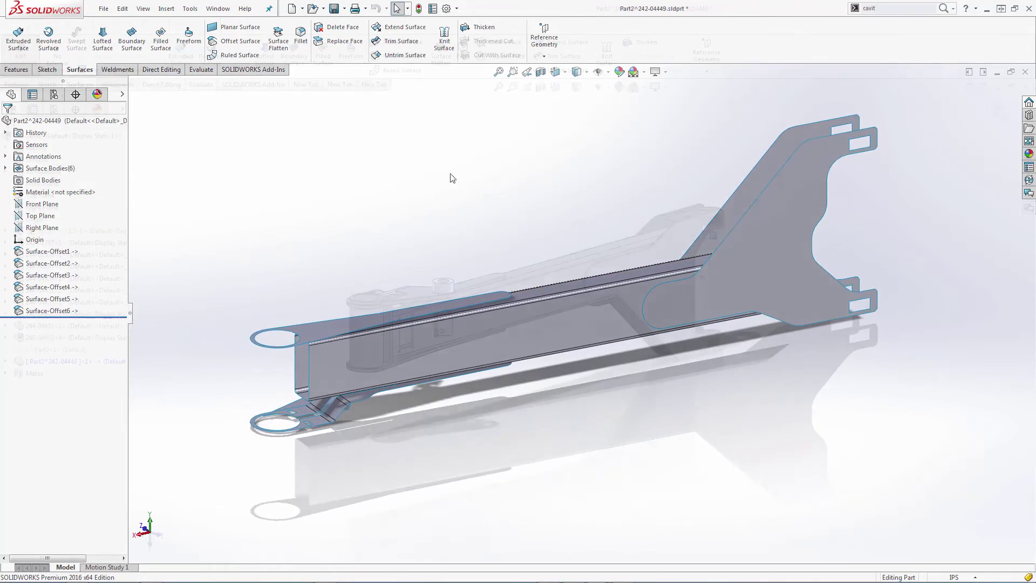
Sketch on the top face of block 244-04442 and convert the face's outline with all its inner loops
scroll(650, 234, down, 7)
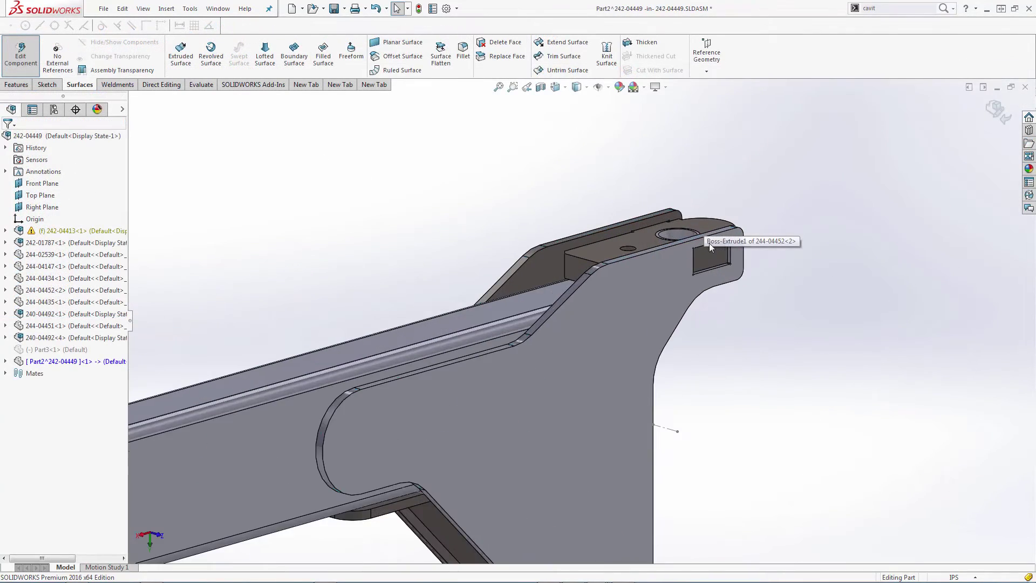
middle_drag(709, 243, 340, 215)
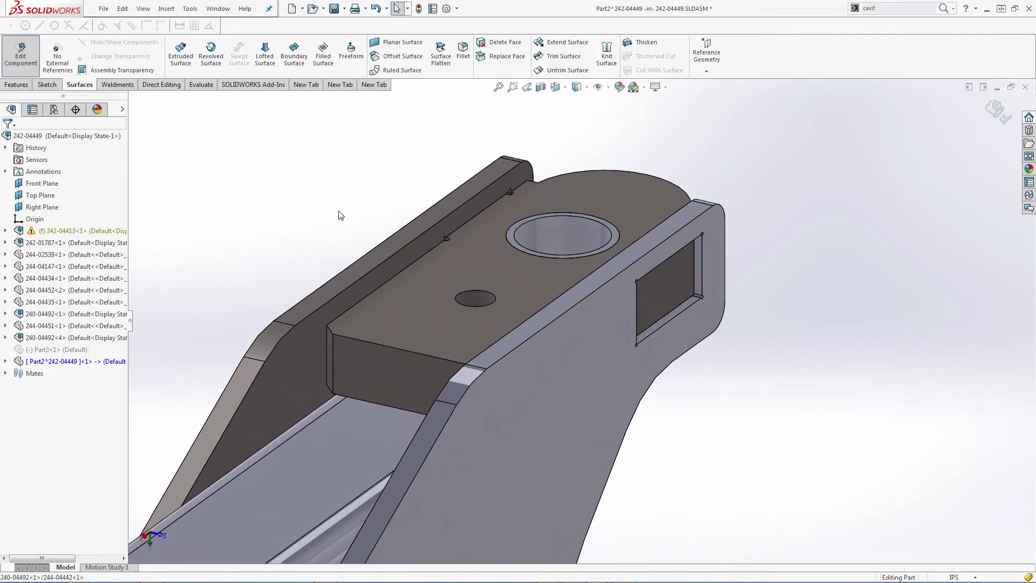
click(47, 85)
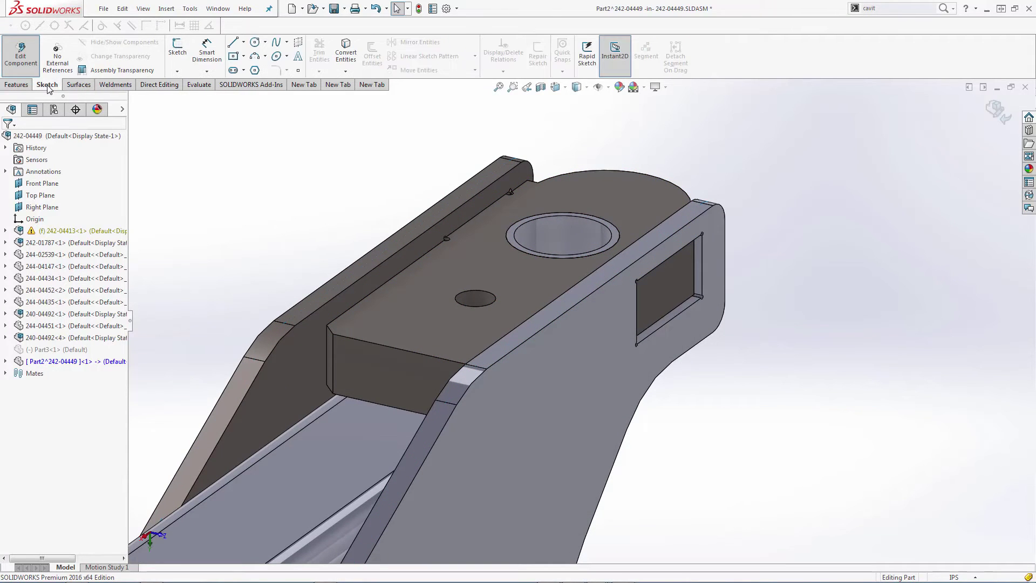
click(177, 49)
click(473, 261)
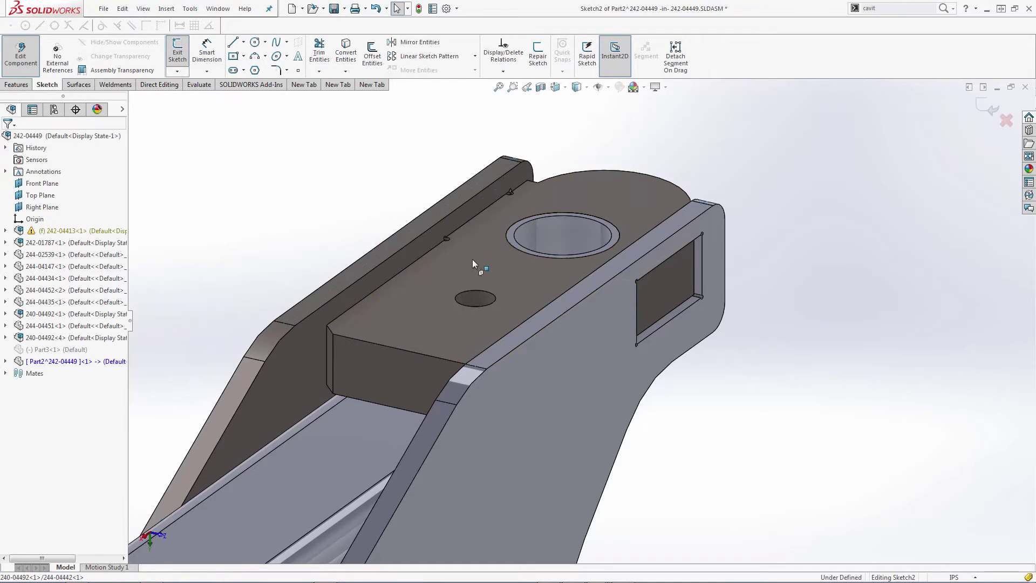
key(s)
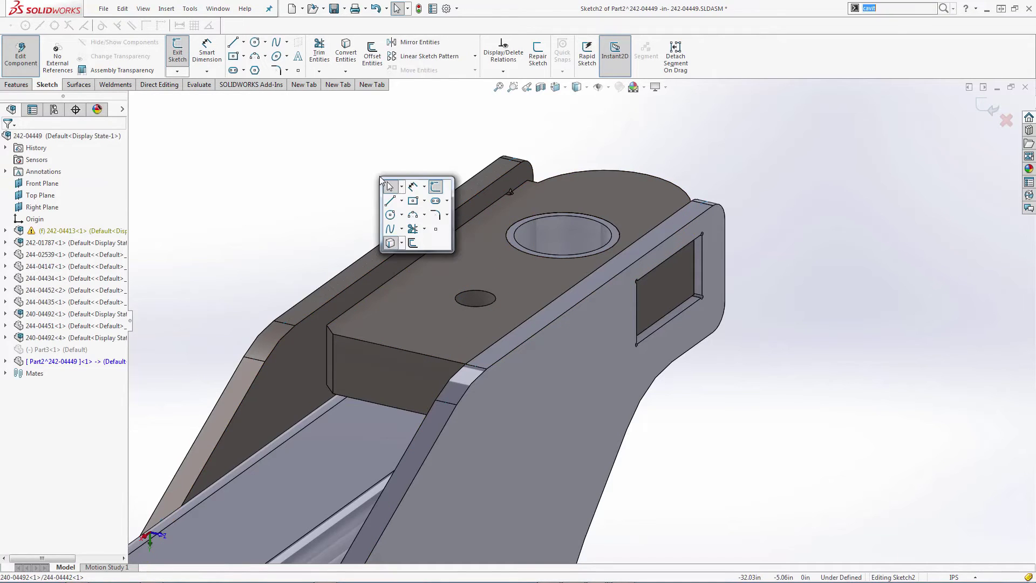
click(392, 243)
click(488, 264)
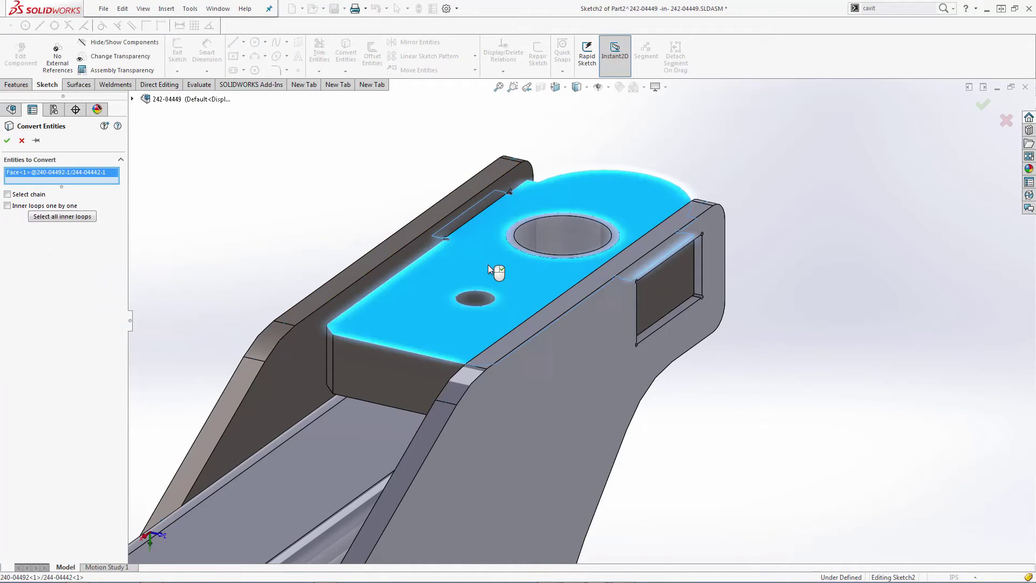
click(55, 217)
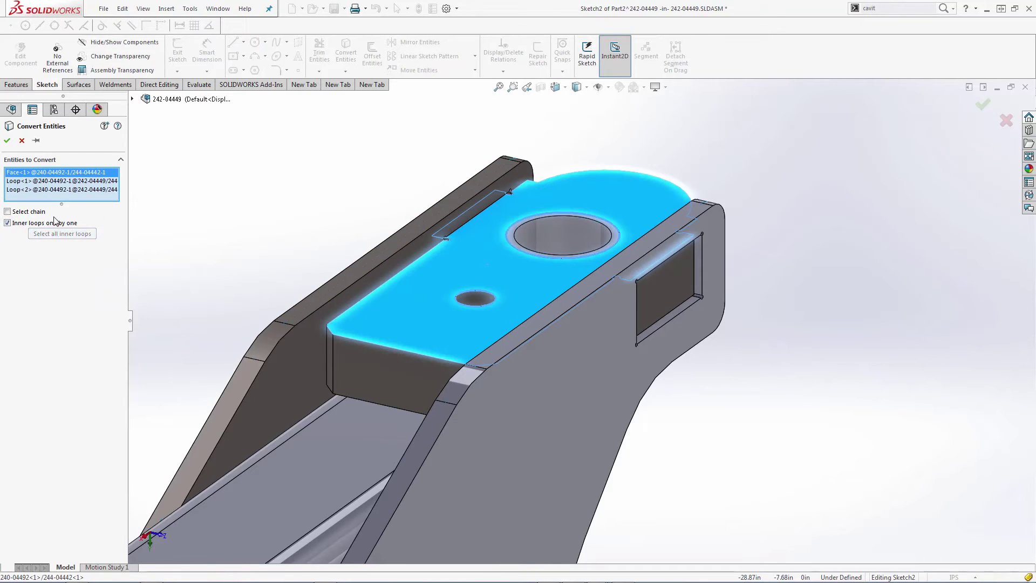
click(7, 141)
Extrude the converted block profile as a solid, using the plate region as contour and ending at the block's lower corner vertex
click(582, 326)
click(422, 189)
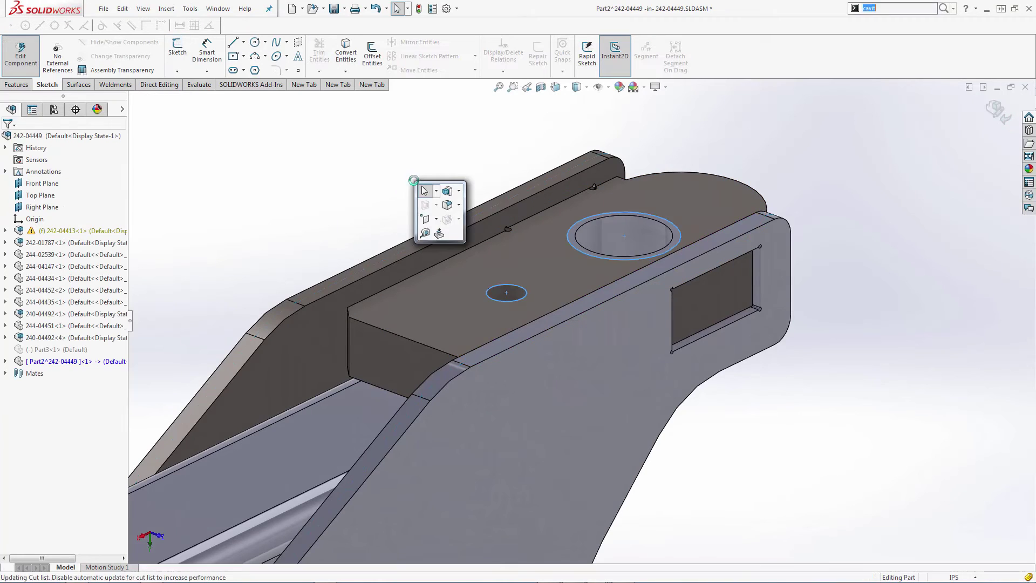
click(447, 191)
click(41, 328)
right_click(73, 342)
click(97, 351)
click(420, 301)
middle_drag(648, 369, 634, 368)
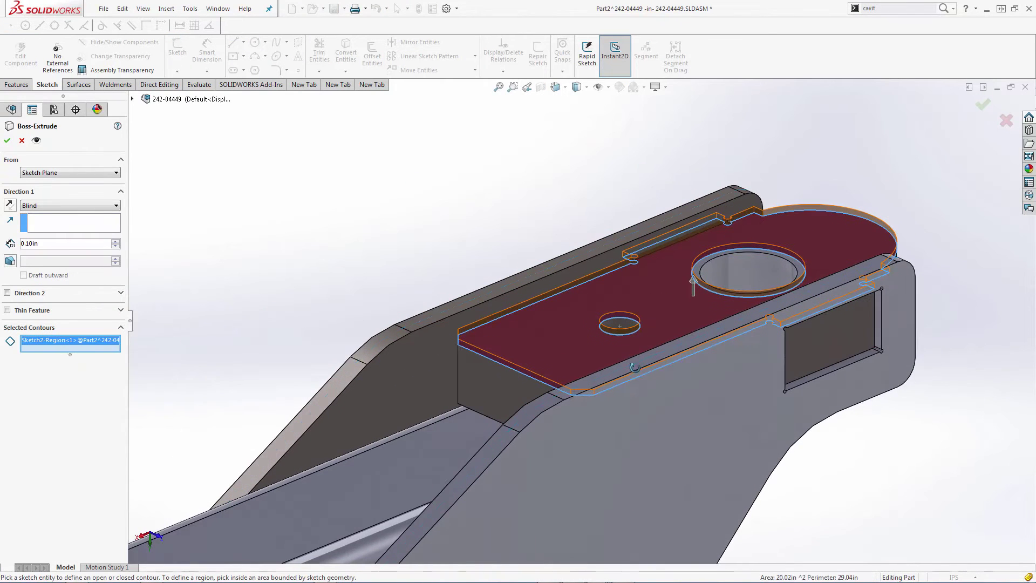
click(68, 207)
click(59, 221)
click(459, 403)
right_click(459, 404)
Reopen the in-context part in its own window and examine the extruded block between the side-plate surfaces
click(400, 264)
click(76, 362)
click(74, 334)
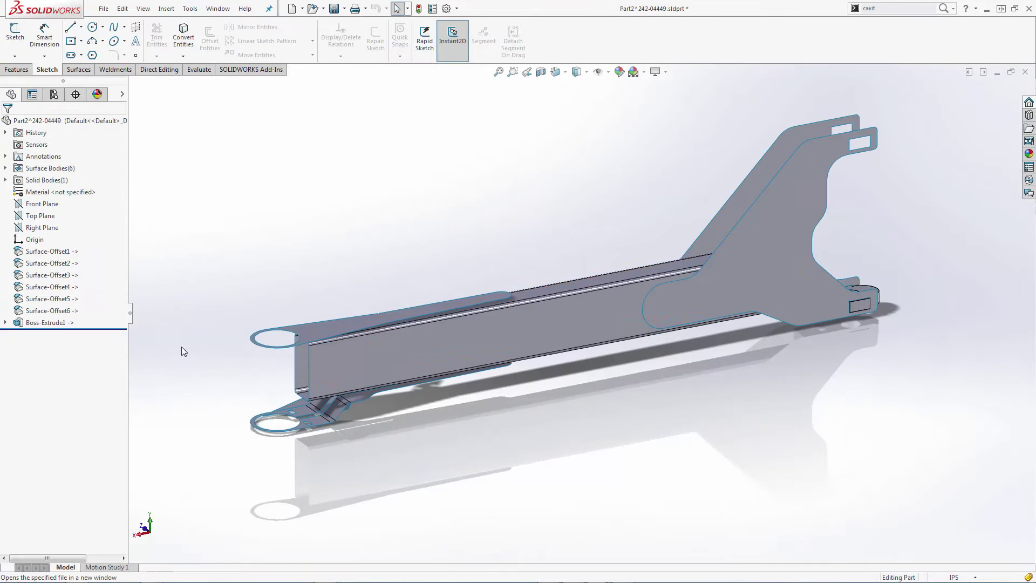
middle_drag(745, 345, 914, 378)
right_drag(915, 380, 919, 361)
middle_drag(918, 363, 806, 370)
click(512, 72)
drag(497, 365, 674, 457)
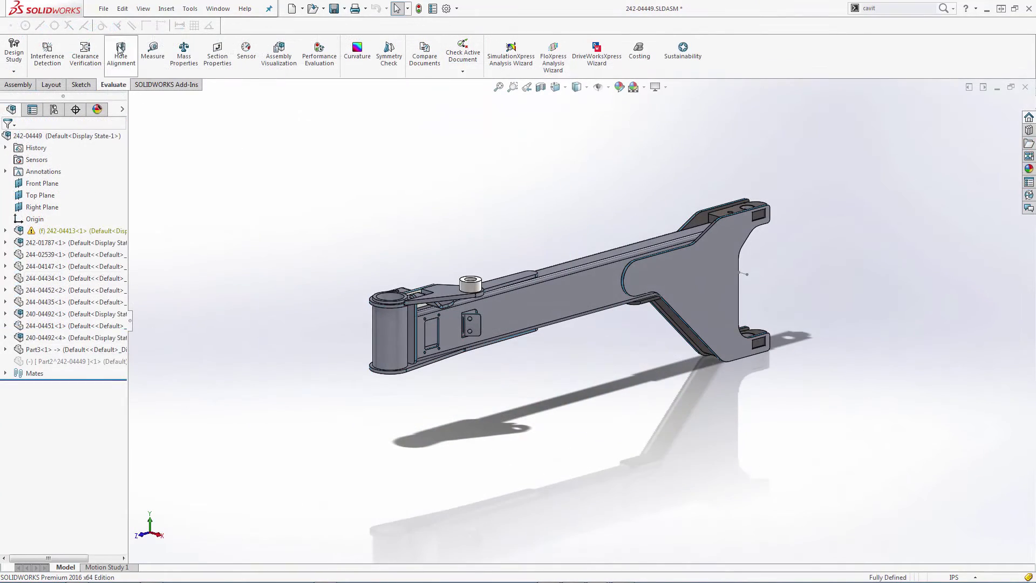
Save assembly 242-04449 to the Desktop as the part file 242-04449.SLDPRT with all components included
click(104, 9)
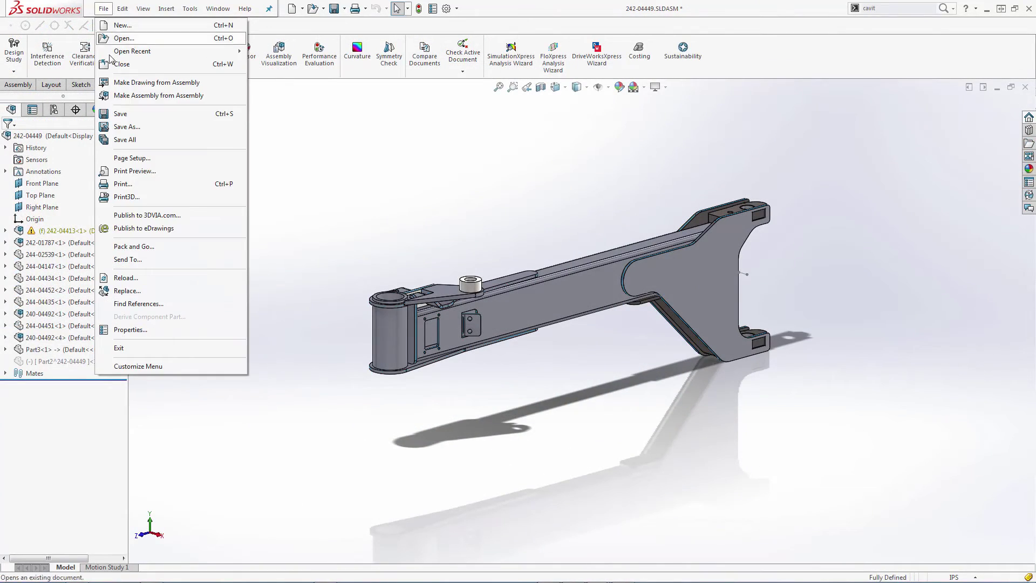
click(124, 126)
click(434, 352)
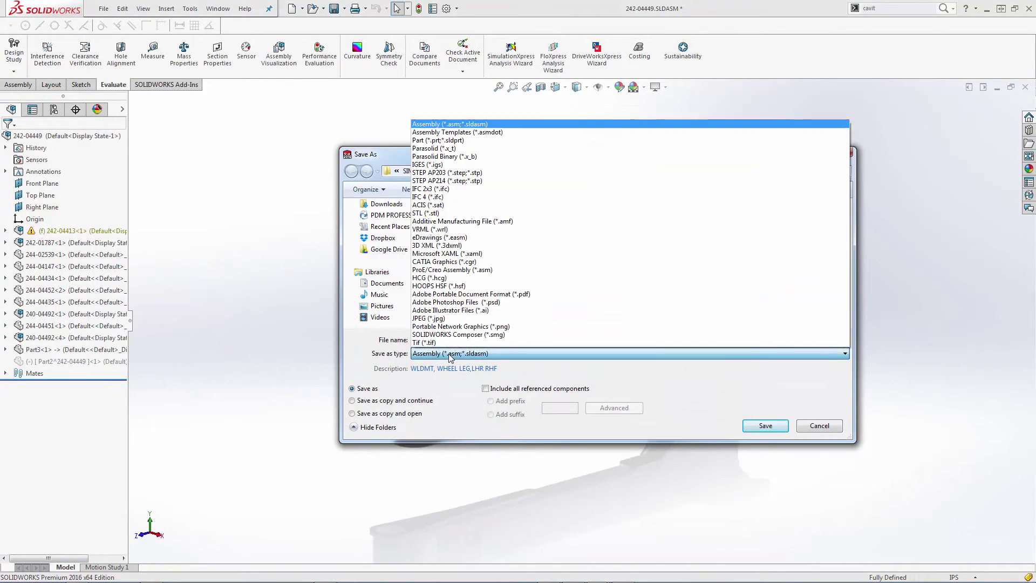
click(629, 141)
click(389, 220)
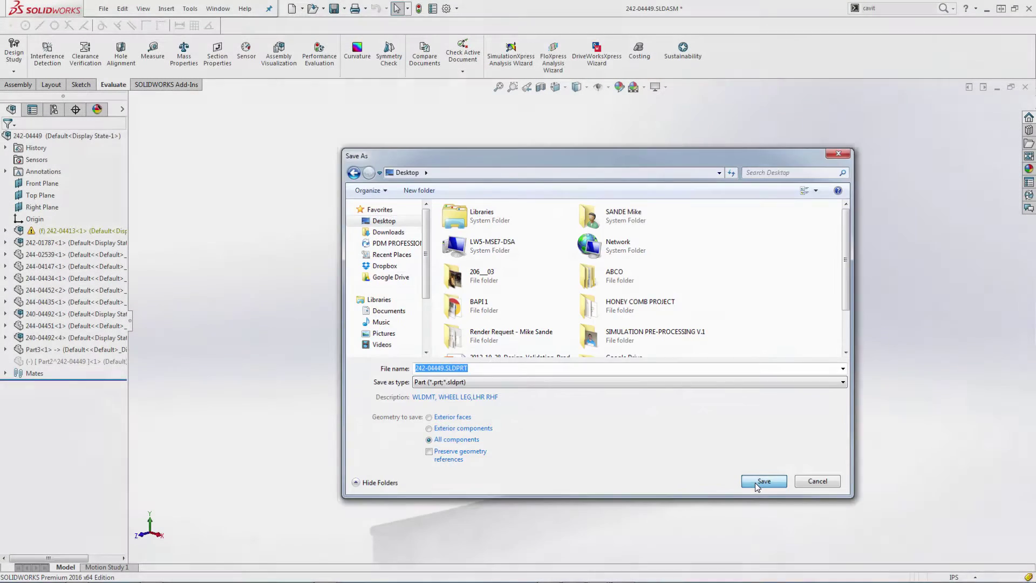
click(764, 482)
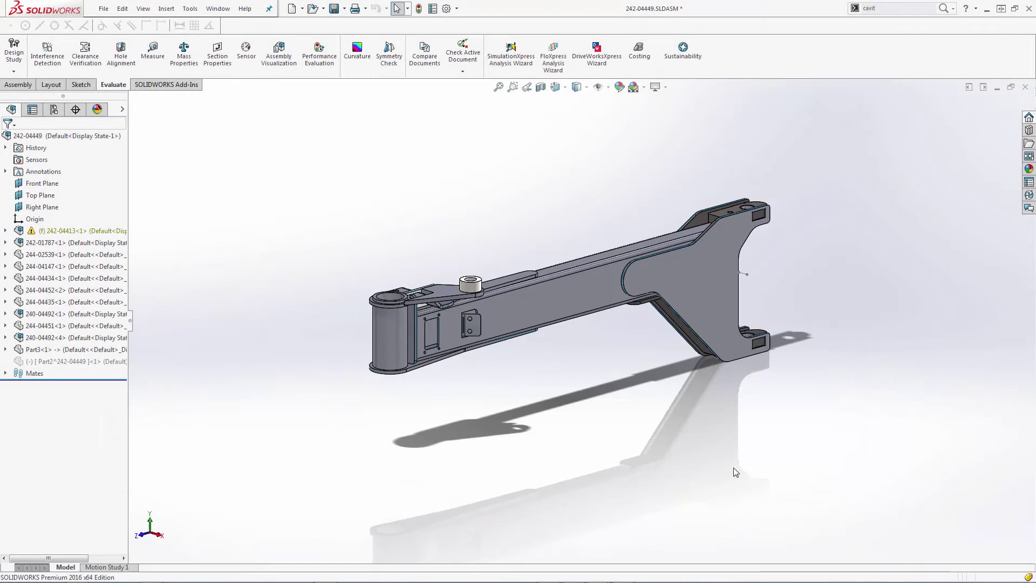
Open 242-04449.SLDPRT from the Desktop and review its imported surfaces and the surface-body and solid-body lists
click(104, 9)
click(121, 39)
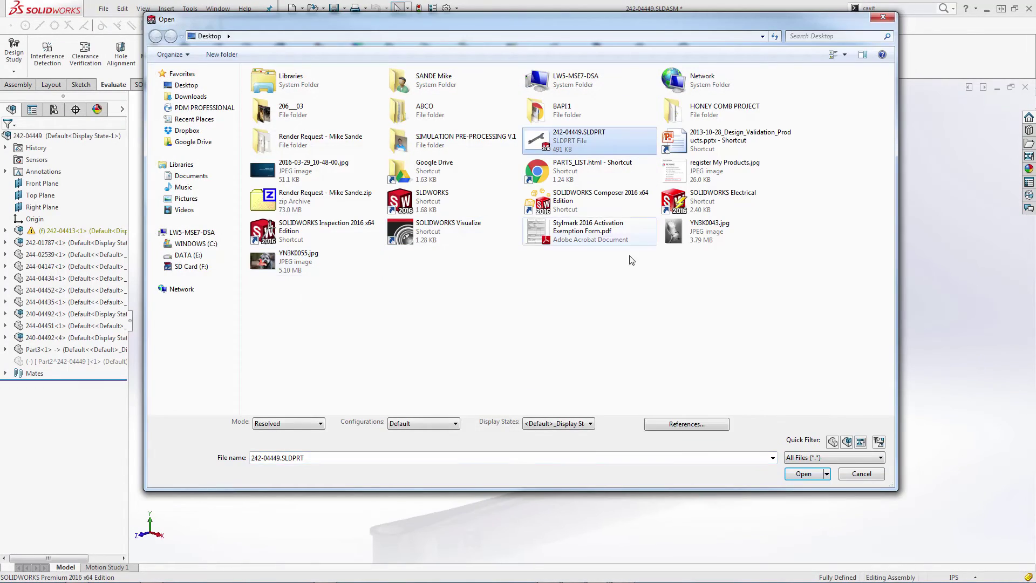
click(799, 473)
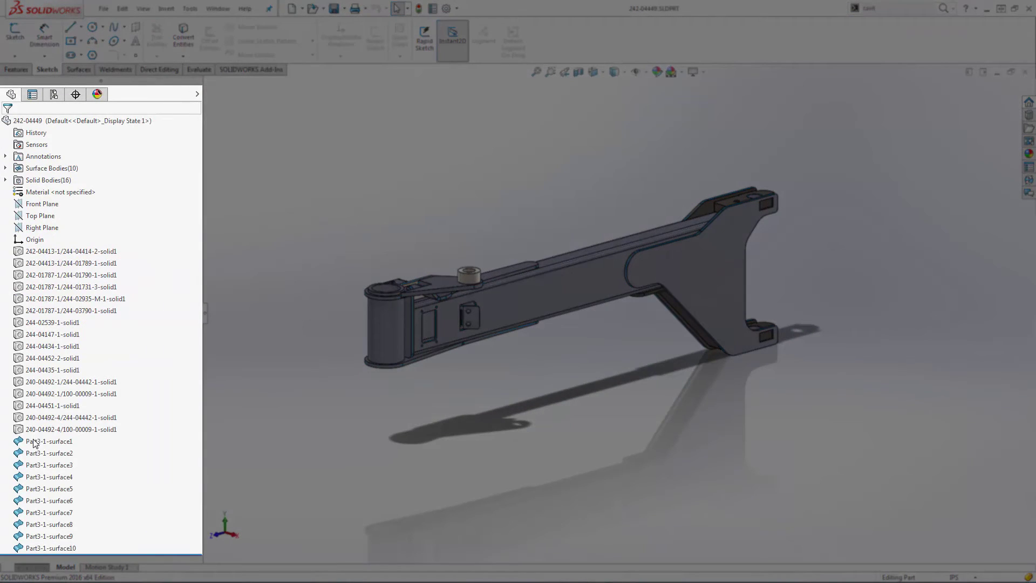
click(34, 441)
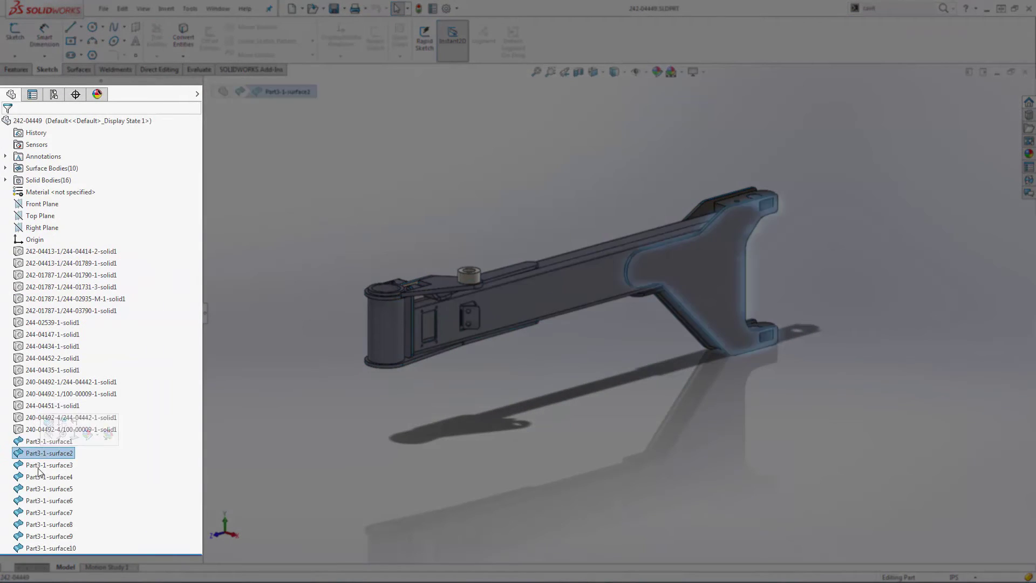
click(49, 465)
click(5, 180)
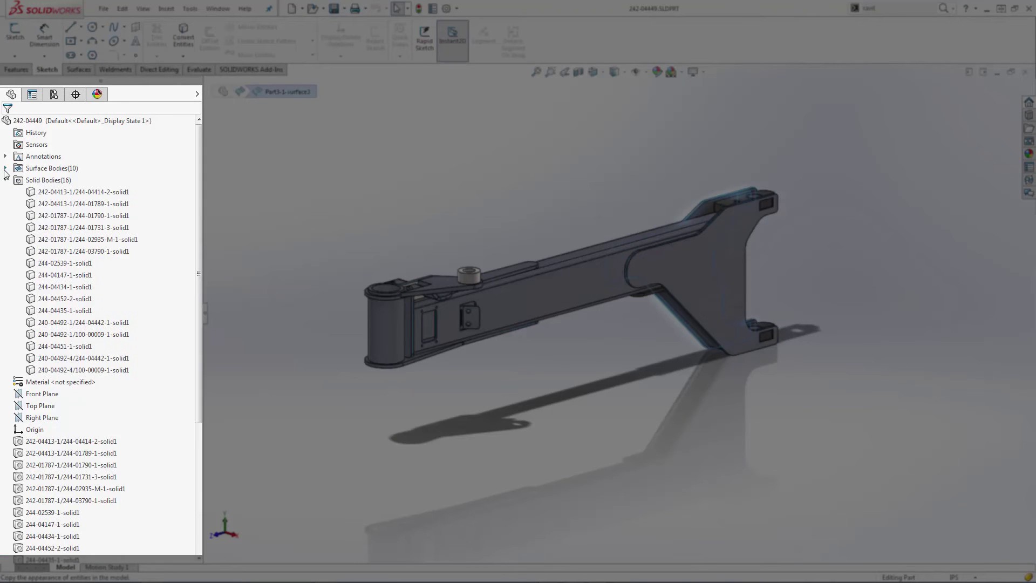
click(6, 168)
Delete the solid bodies of side plate 244-04452, the opposite side plate and the beam with Delete/Keep Body
click(159, 69)
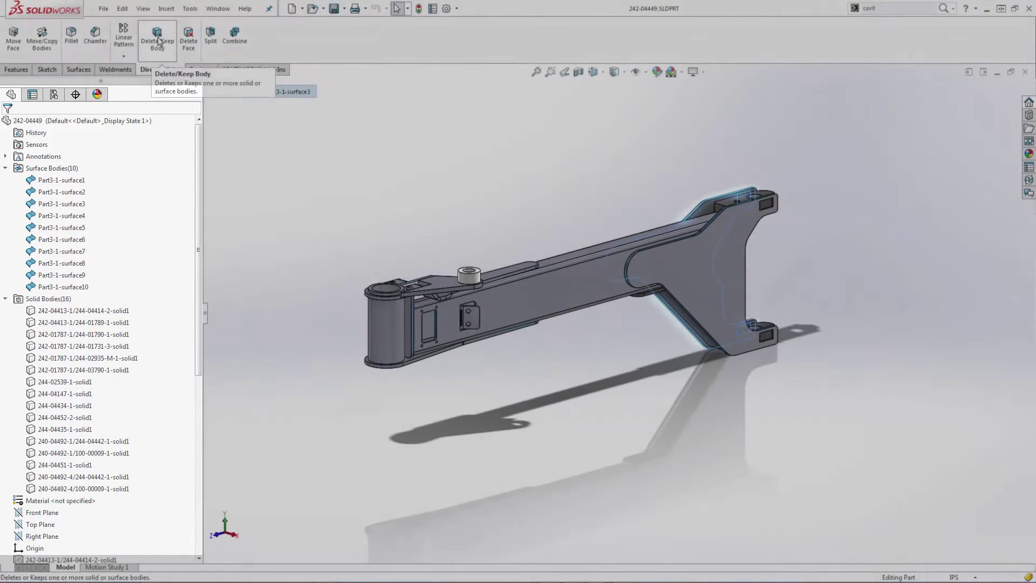
click(158, 40)
right_click(68, 204)
click(96, 211)
click(686, 270)
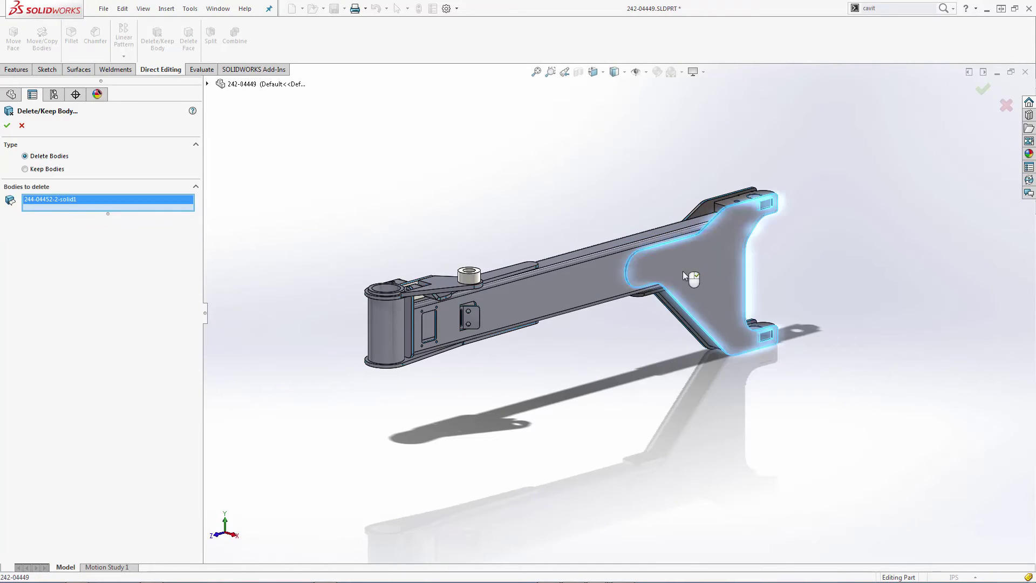
click(679, 314)
click(550, 298)
right_click(604, 400)
Delete the solid bodies 244-02539-1, 244-01731-3 and 244-02935-M-1, plus further solid plates at the hub and bracket ends
drag(551, 131, 826, 397)
key(Escape)
middle_drag(531, 395, 650, 335)
click(158, 38)
click(322, 367)
click(369, 252)
click(367, 251)
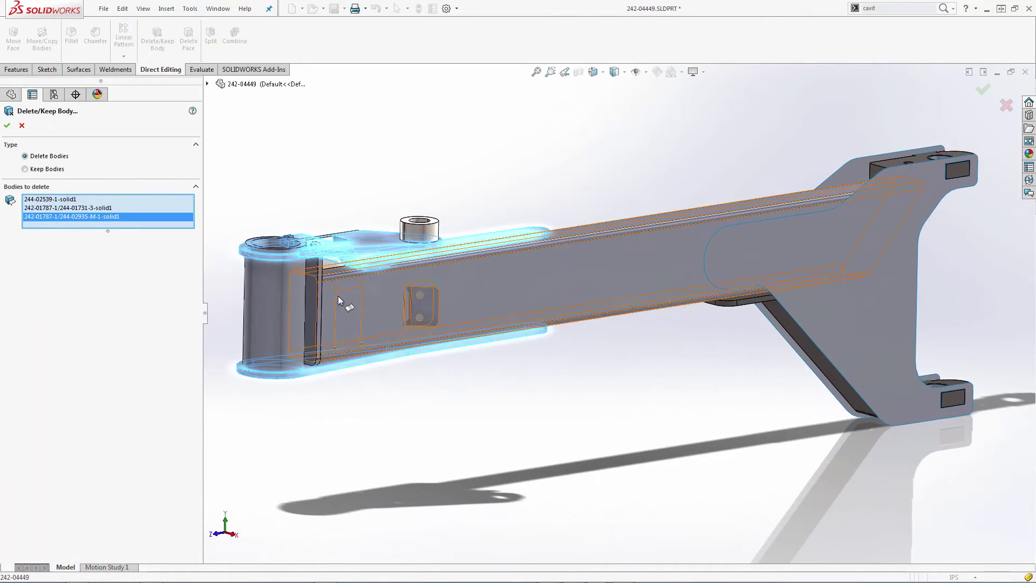
click(315, 309)
click(772, 312)
right_click(771, 314)
middle_drag(633, 411, 708, 436)
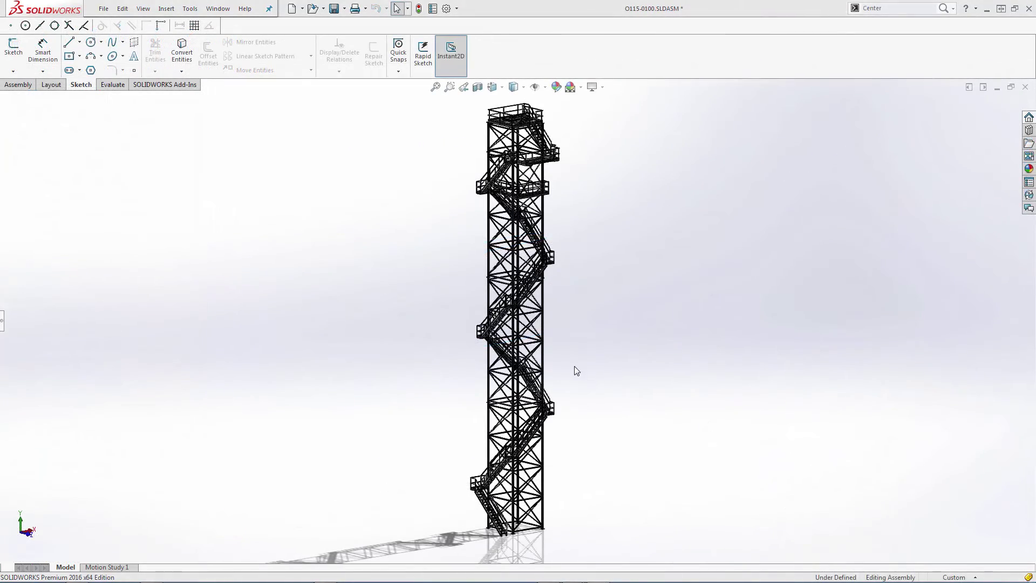
Open the lowest stair flight subassembly O115-0410 from the tower assembly in its own window
mouse_move(574, 370)
middle_down()
mouse_move(705, 356)
mouse_move(564, 370)
mouse_move(570, 375)
middle_up()
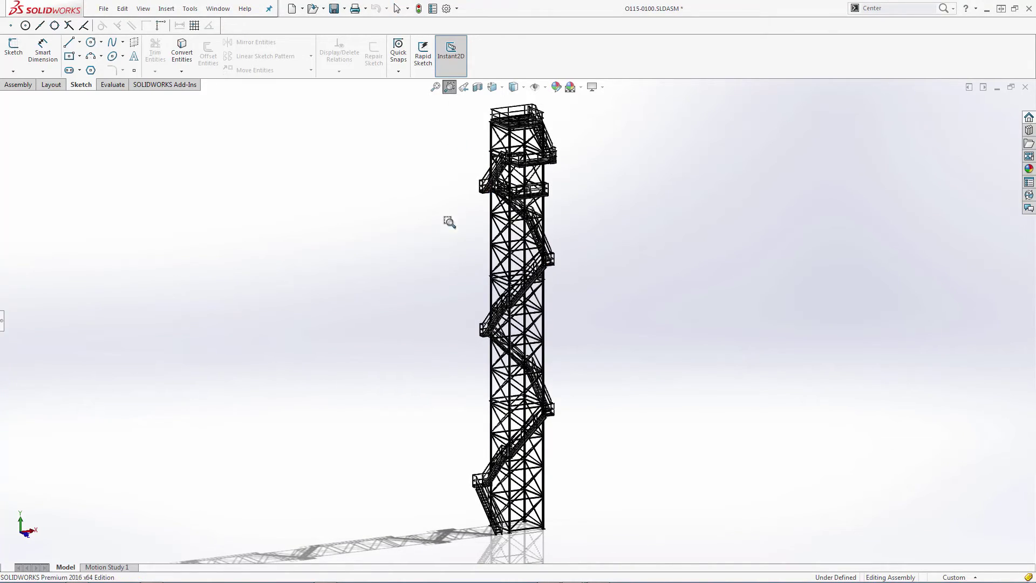
drag(435, 344, 616, 562)
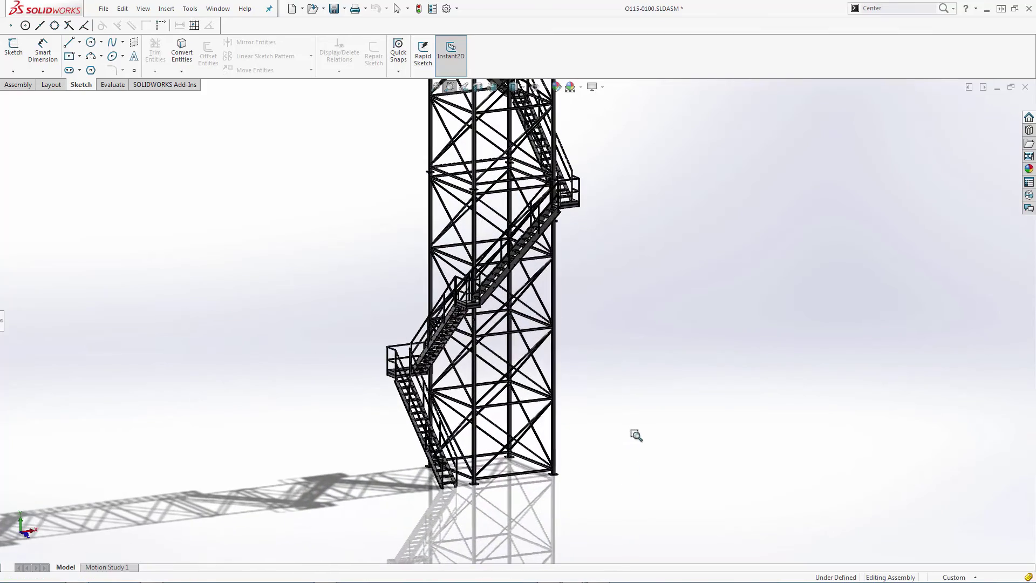
drag(355, 352, 555, 509)
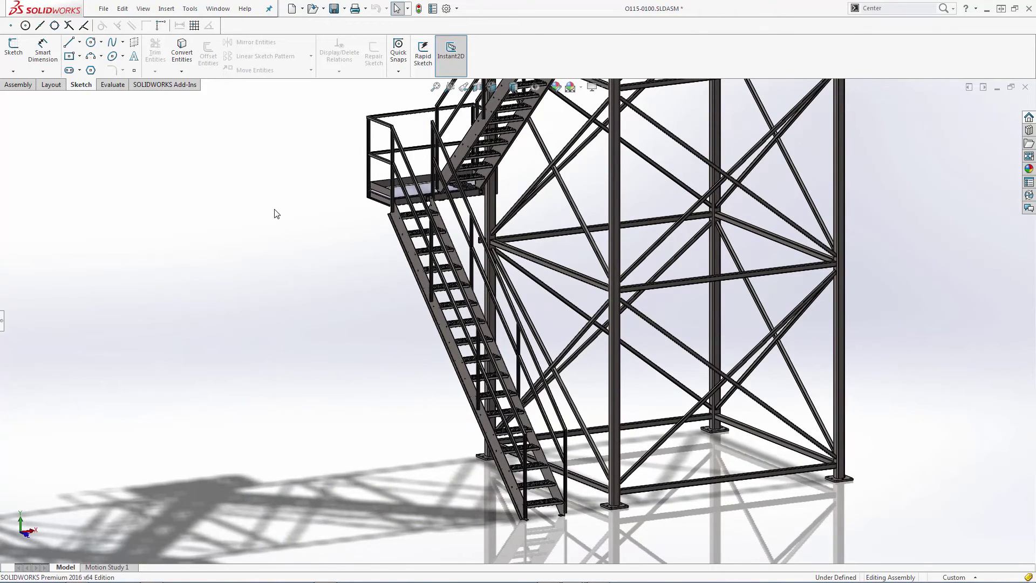
click(440, 316)
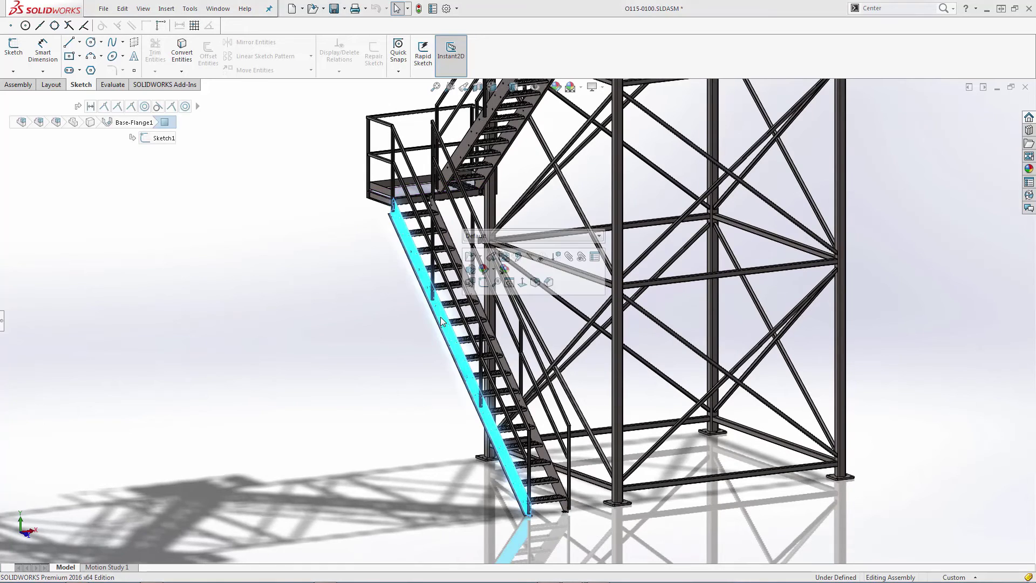
click(487, 311)
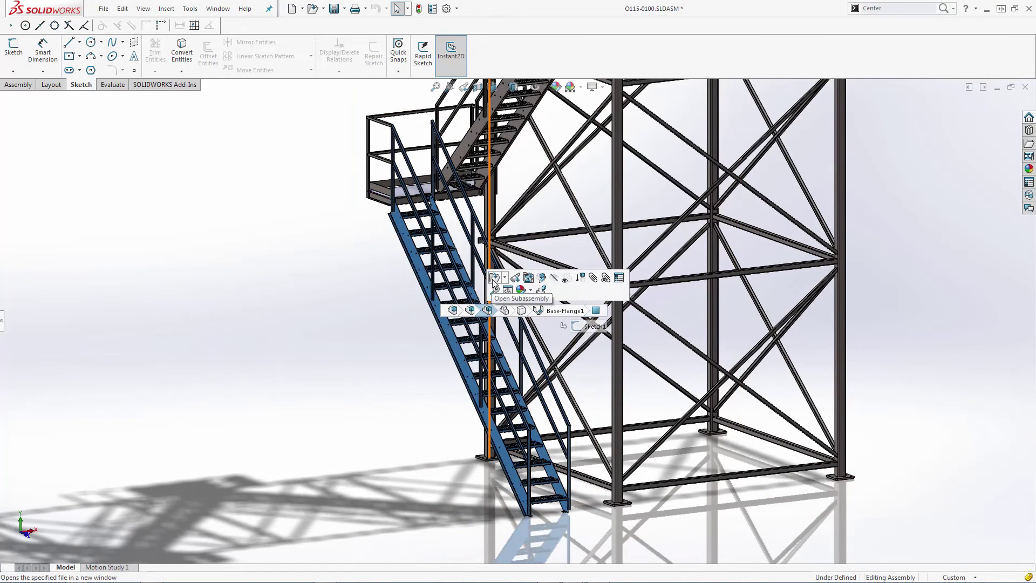
click(493, 279)
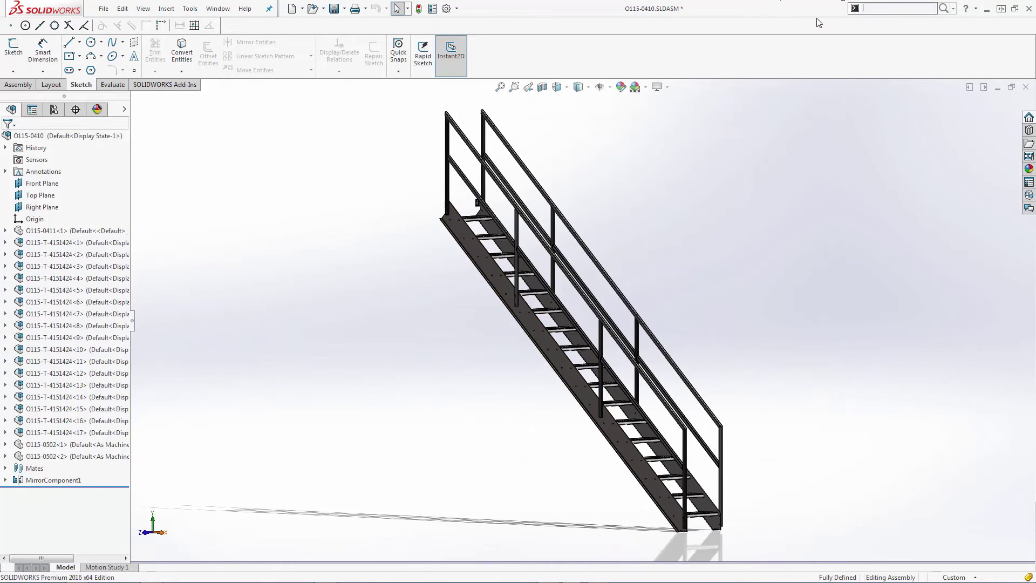
Add a Center of Mass feature to the O115-0410 stair assembly using the command search
click(888, 8)
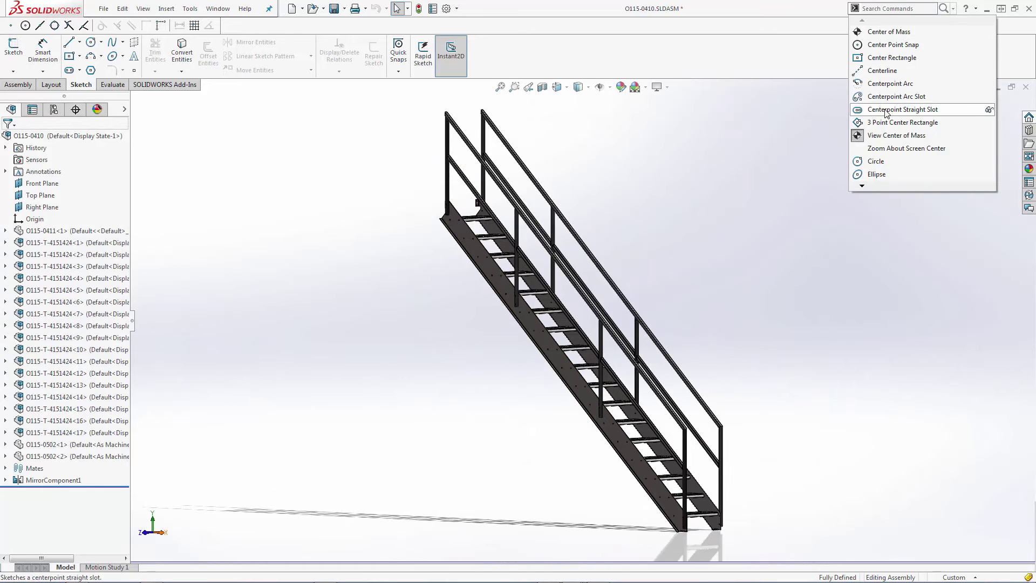
click(888, 38)
middle_drag(665, 243, 690, 278)
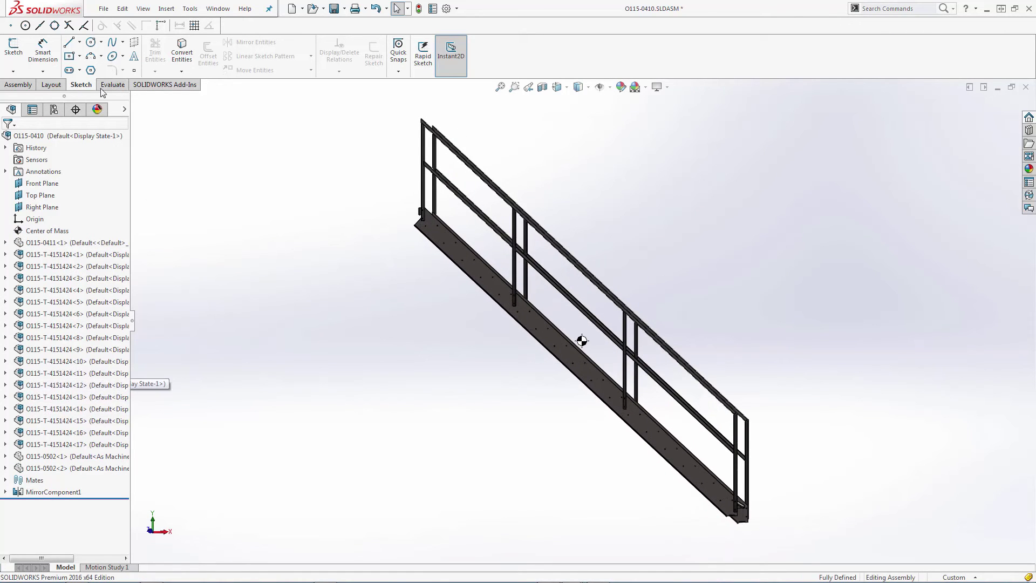
Create a 3D sketch containing a point at the stair assembly's center of mass
click(13, 70)
click(33, 95)
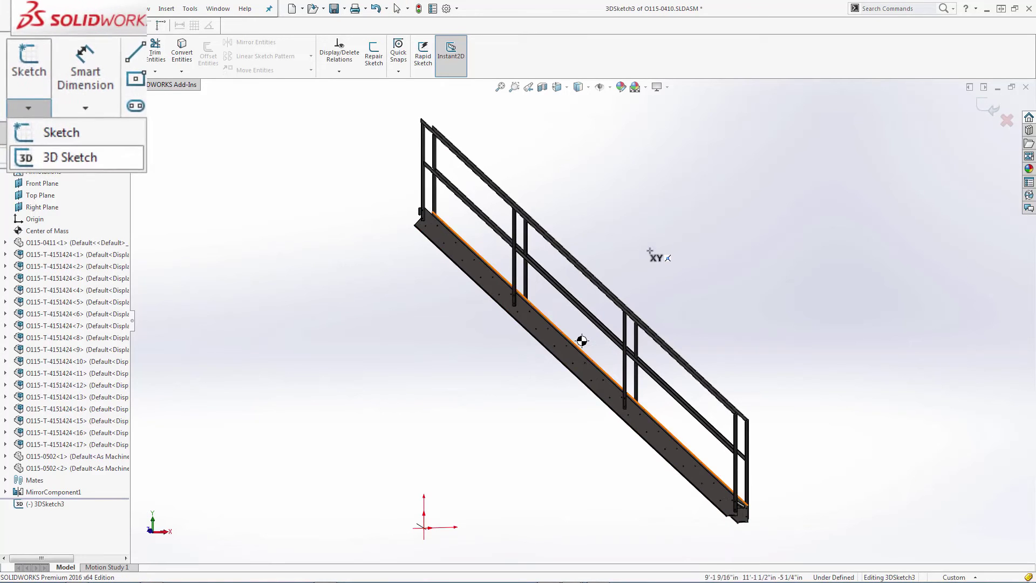
mouse_move(555, 400)
middle_down()
mouse_move(499, 390)
mouse_move(555, 397)
middle_up()
click(988, 108)
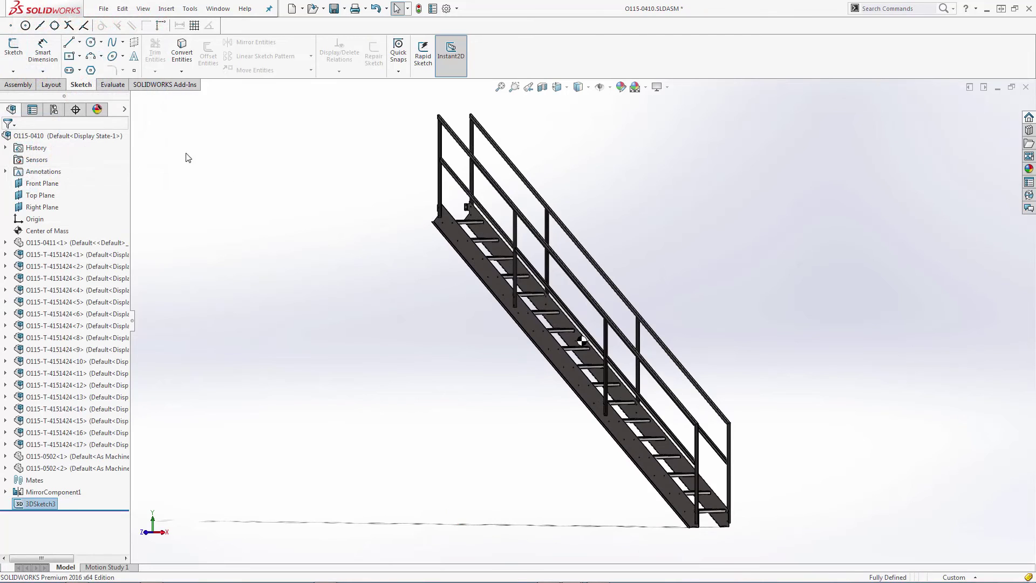
middle_drag(294, 365, 340, 364)
click(48, 505)
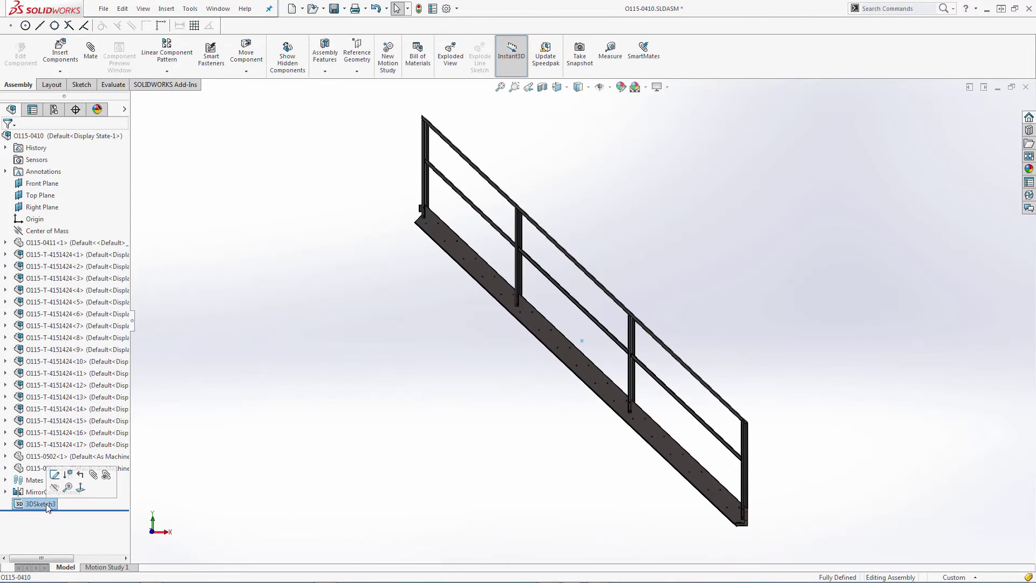
Show sketches and create a coordinate system with its origin at the center-of-mass sketch point
click(610, 87)
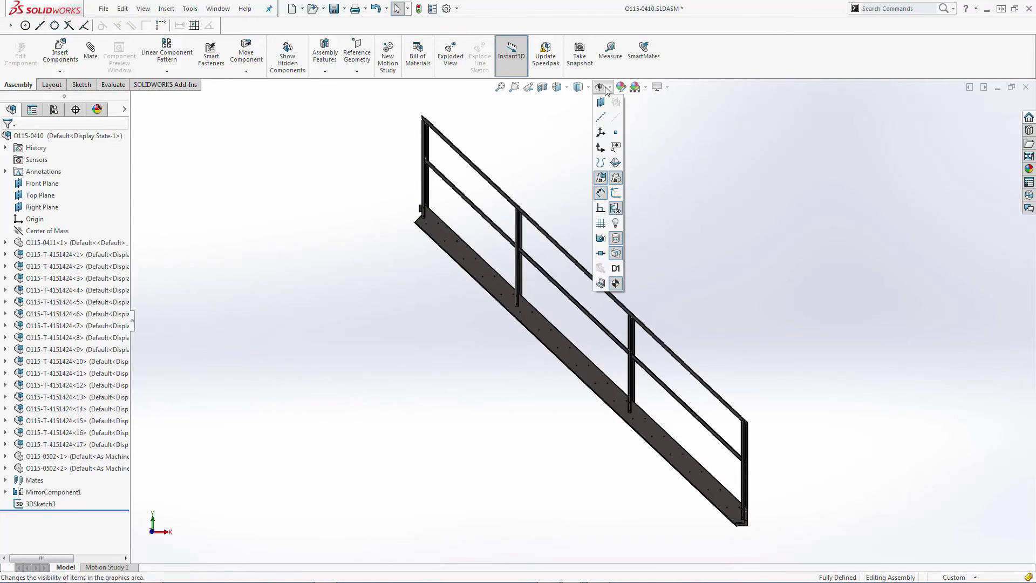
click(613, 194)
click(349, 64)
click(374, 112)
click(582, 341)
middle_drag(519, 377, 488, 381)
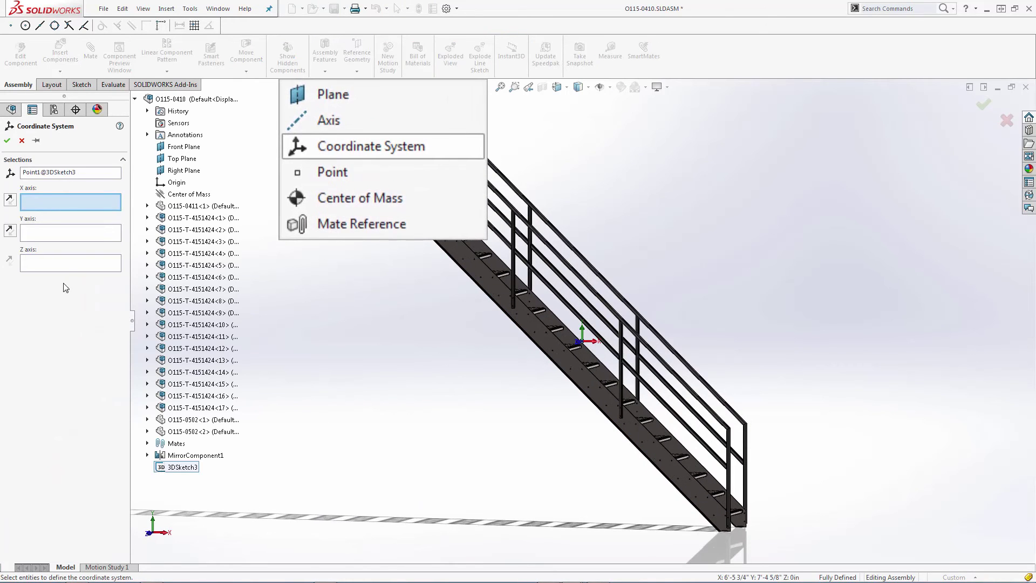
key(Return)
Turn on the display of coordinate systems in the stair assembly
click(607, 88)
click(601, 132)
middle_drag(693, 238, 661, 243)
Add a configuration named FEA COM to the O115-0410 assembly
click(54, 110)
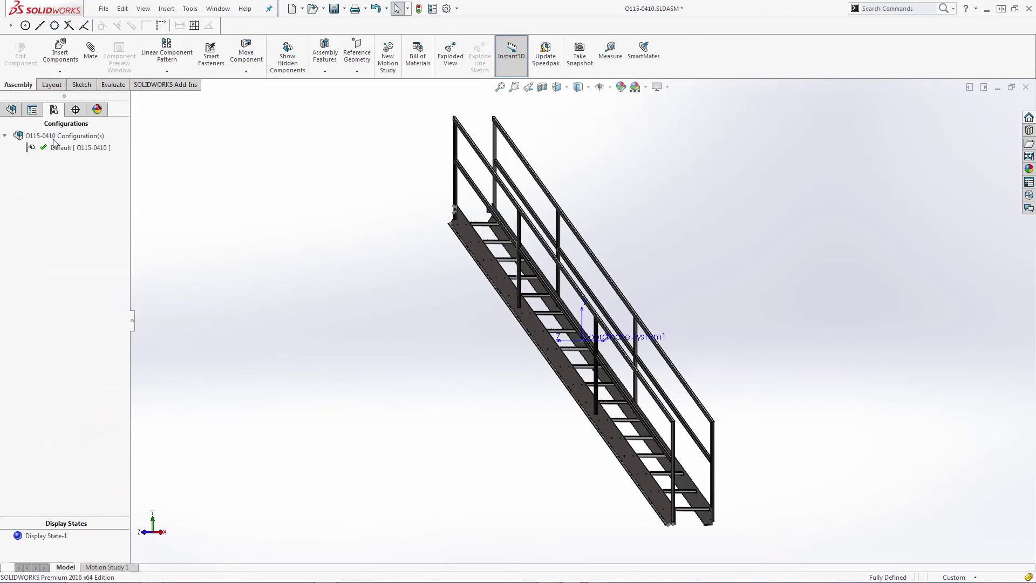
right_click(54, 139)
click(81, 256)
text(F)
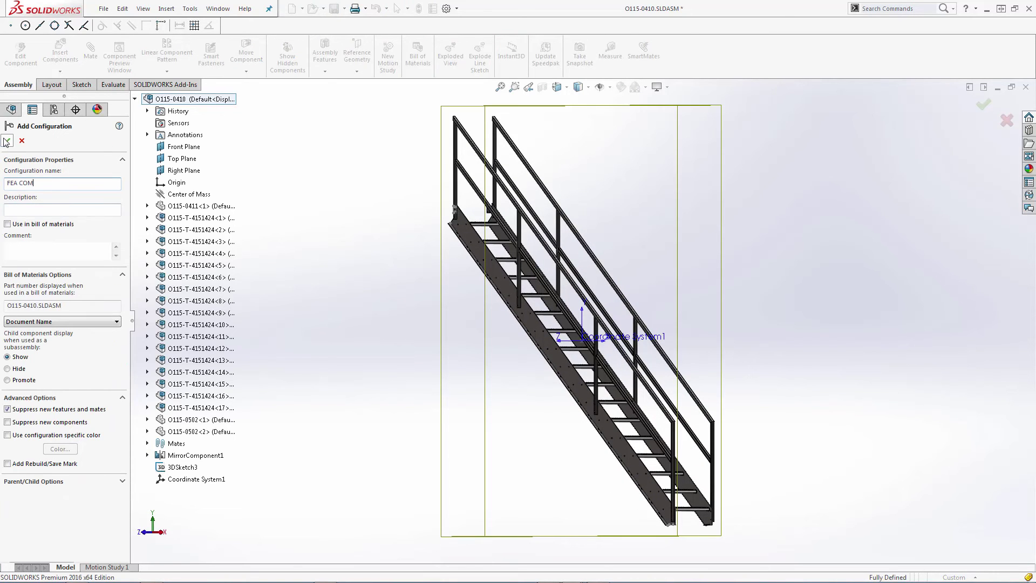
text(EA COM)
click(7, 141)
Suppress every component from O115-0411 through O115-0502 and the MirrorComponent1 feature in the FEA COM configuration
click(11, 110)
click(54, 242)
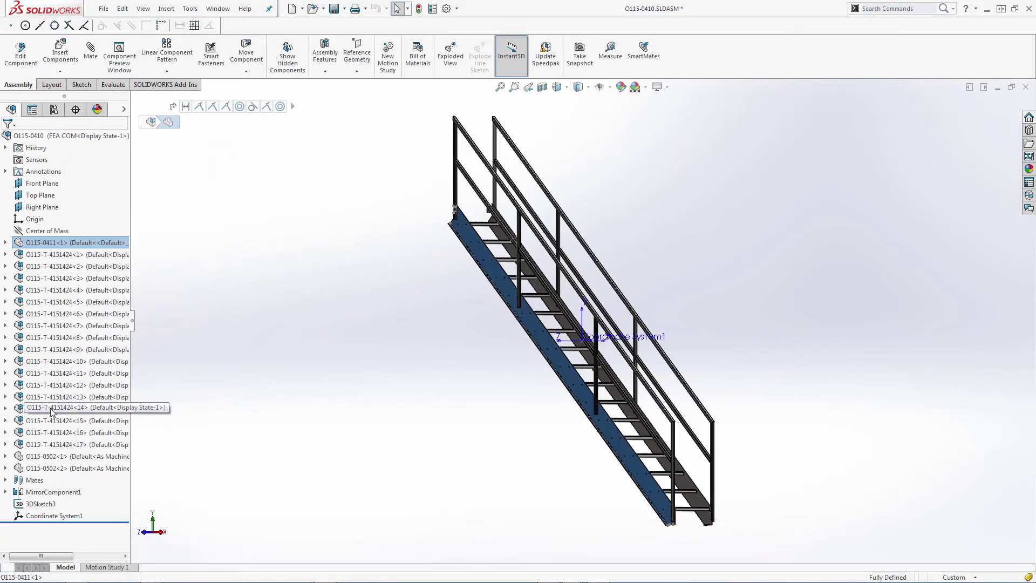
shift+click(44, 492)
click(66, 465)
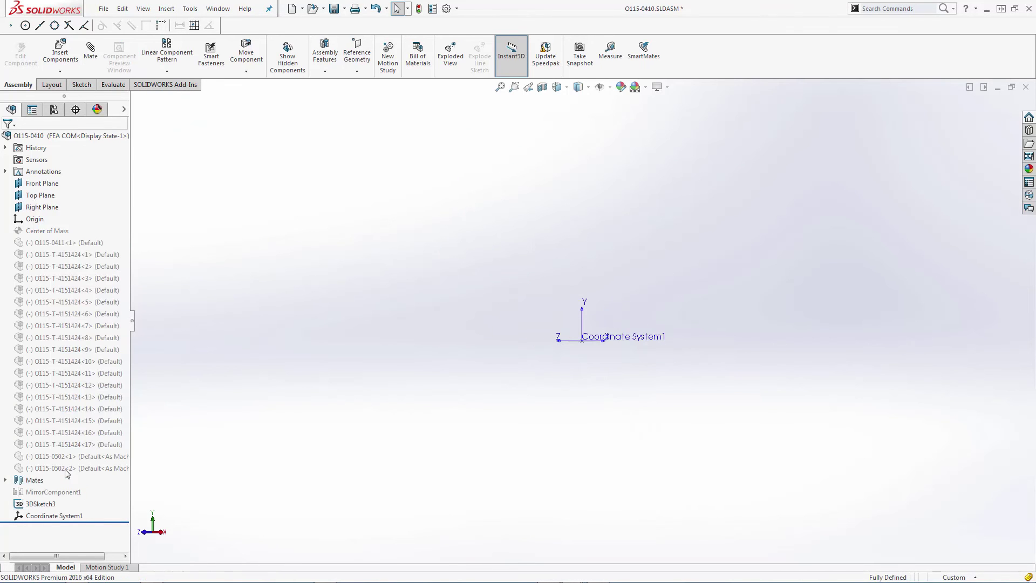
Save the O115-0410 stair assembly and return to the tower assembly O115-0100
click(103, 8)
click(124, 120)
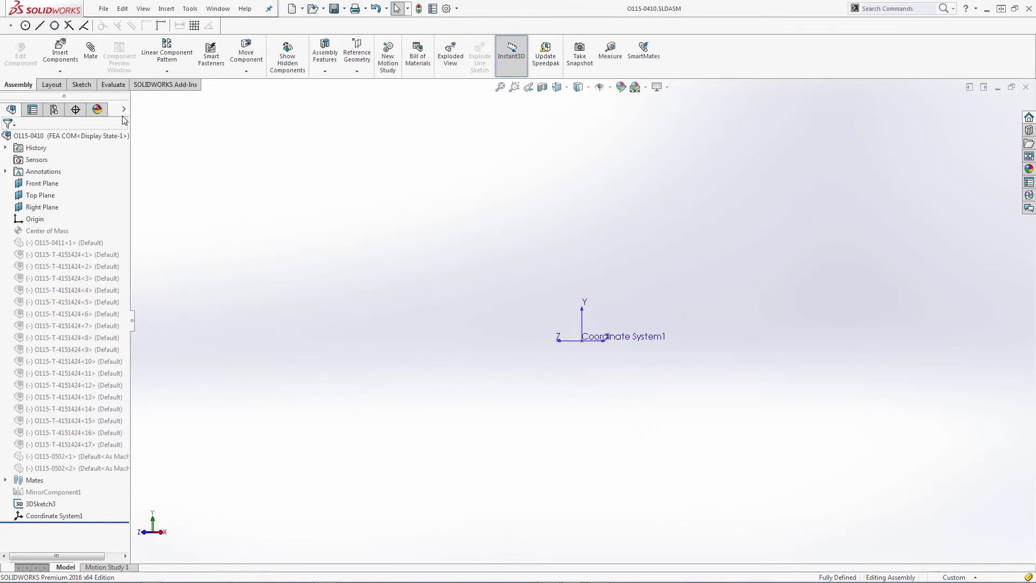
click(218, 9)
click(237, 156)
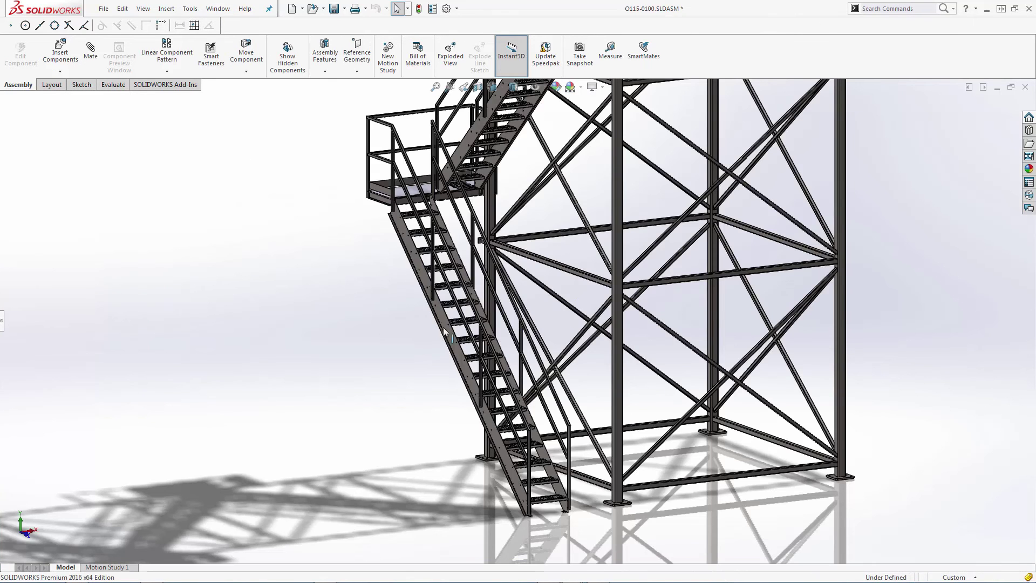
Switch the lowest stair flight subassembly to its FEA COM configuration within the tower assembly
click(447, 328)
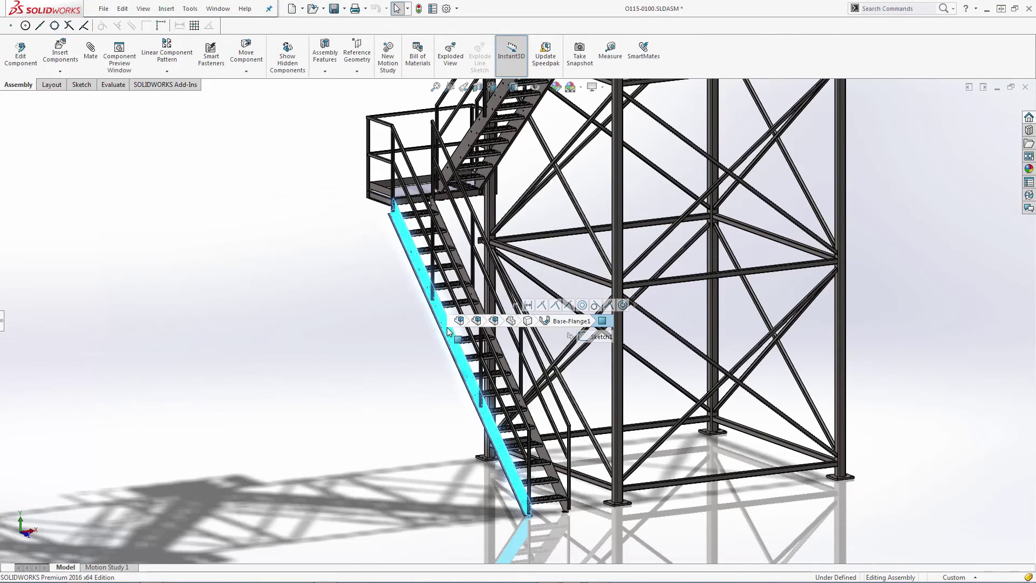
click(493, 320)
click(520, 265)
click(521, 282)
right_click(521, 282)
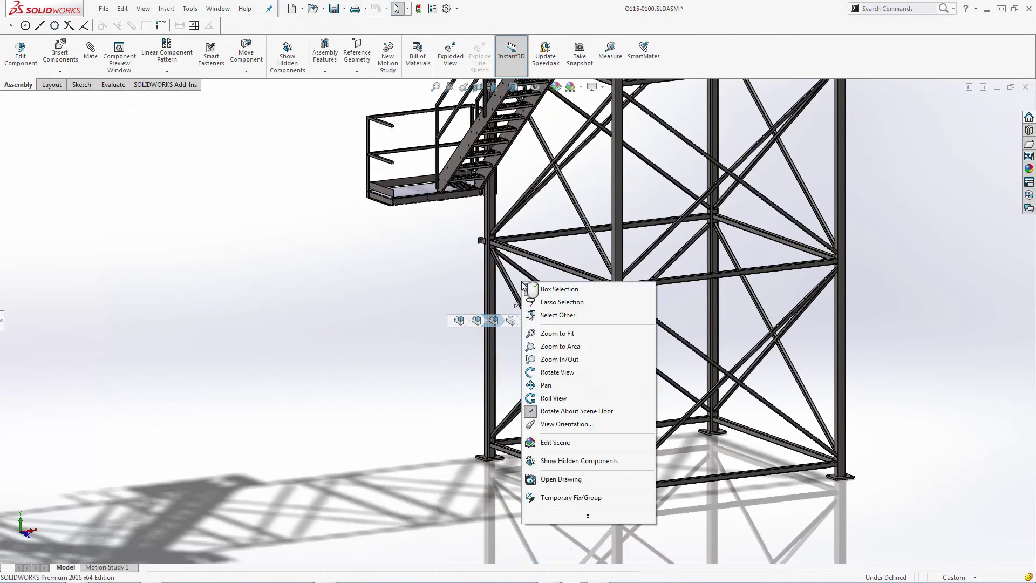
key(Escape)
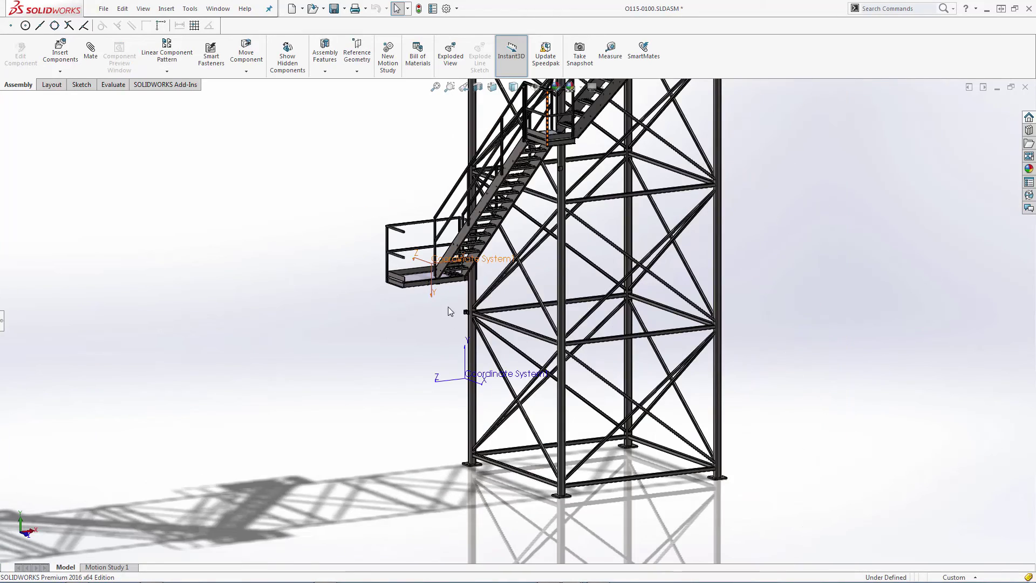
Switch the lowest landing platform subassembly to its simplified FEA center-of-mass configuration
mouse_move(448, 306)
middle_down()
mouse_move(453, 282)
mouse_move(440, 311)
middle_up()
scroll(423, 286, down, 2)
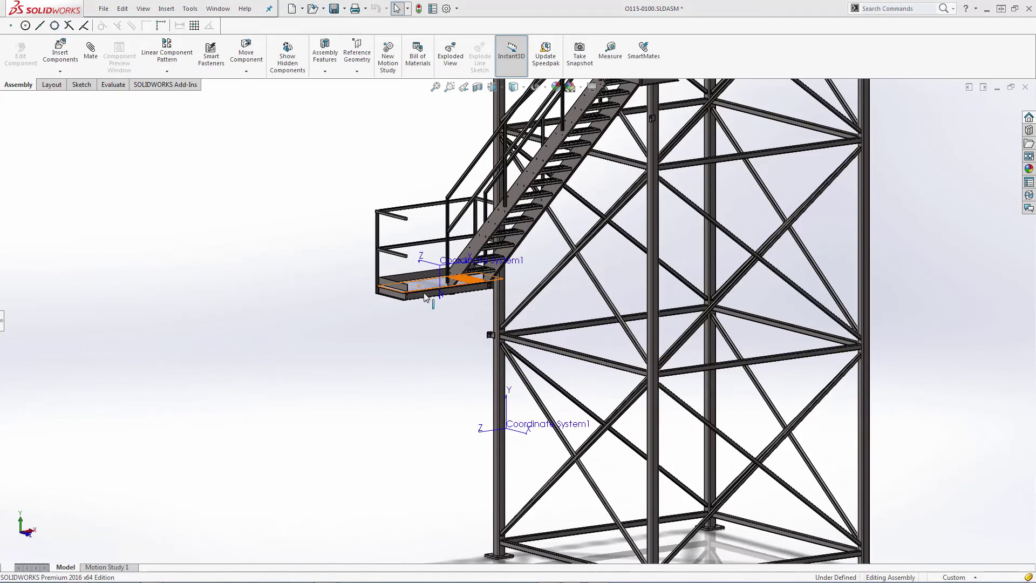
click(425, 296)
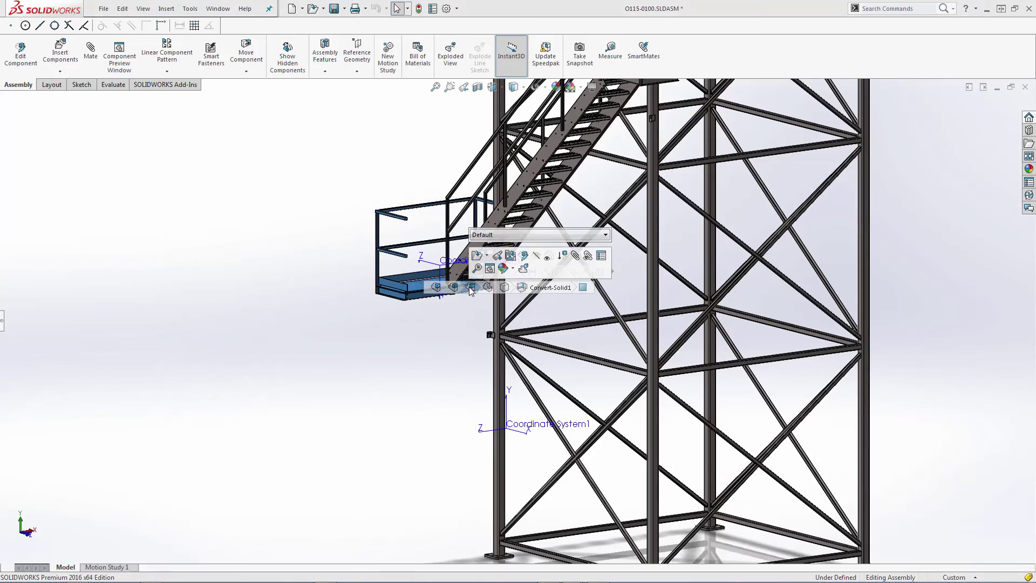
right_click(499, 252)
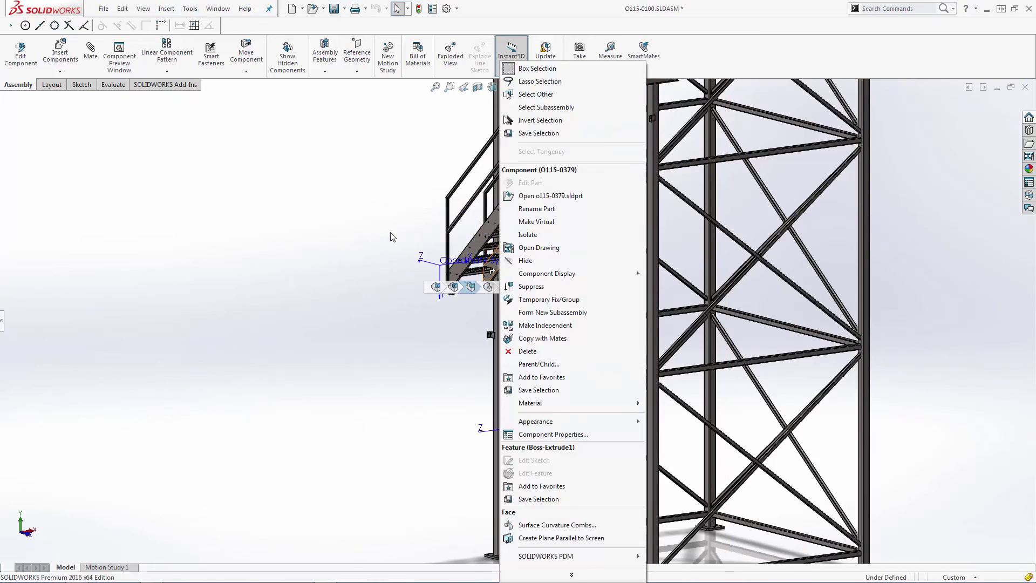
Switch the stair flight above the lowest landing, the one containing O115-0421_Mirrored, to its simplified FEA center-of-mass configuration
middle_drag(387, 236, 478, 114)
drag(456, 327, 505, 382)
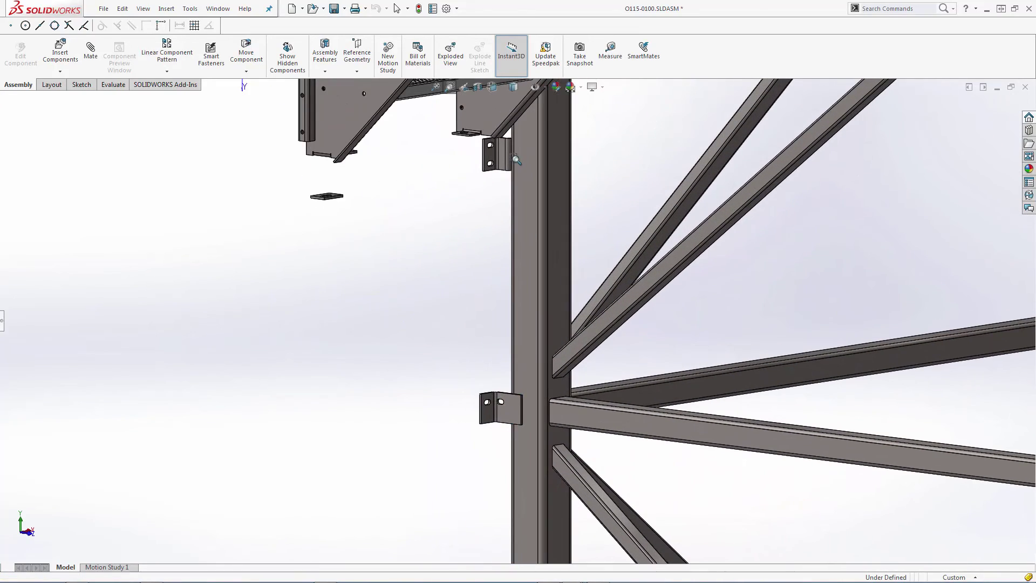
key(f)
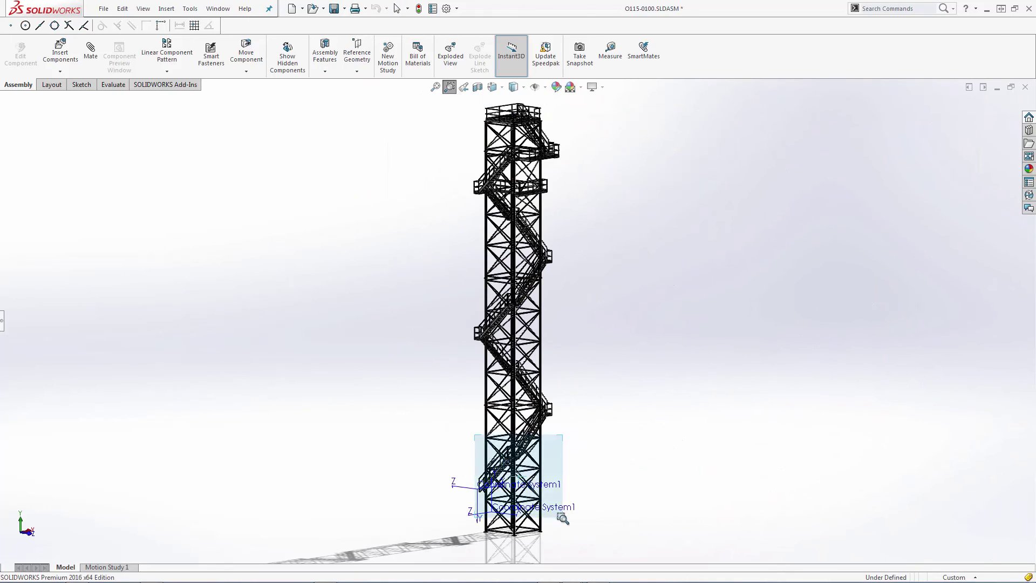
drag(561, 518, 563, 518)
click(377, 318)
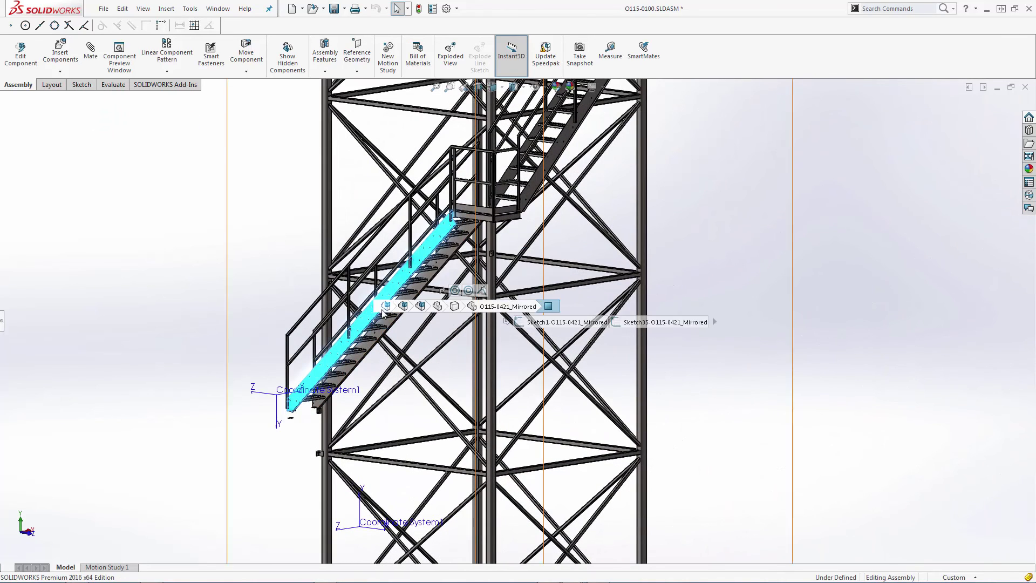
click(448, 254)
click(446, 270)
right_click(445, 270)
key(Escape)
mouse_move(455, 313)
middle_down()
mouse_move(550, 300)
mouse_move(610, 307)
mouse_move(453, 308)
middle_up()
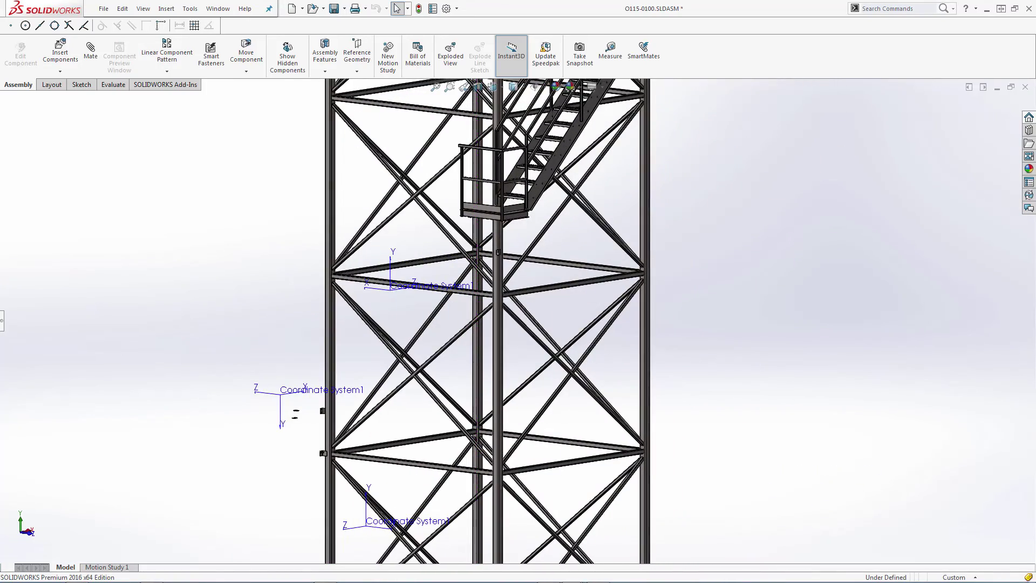